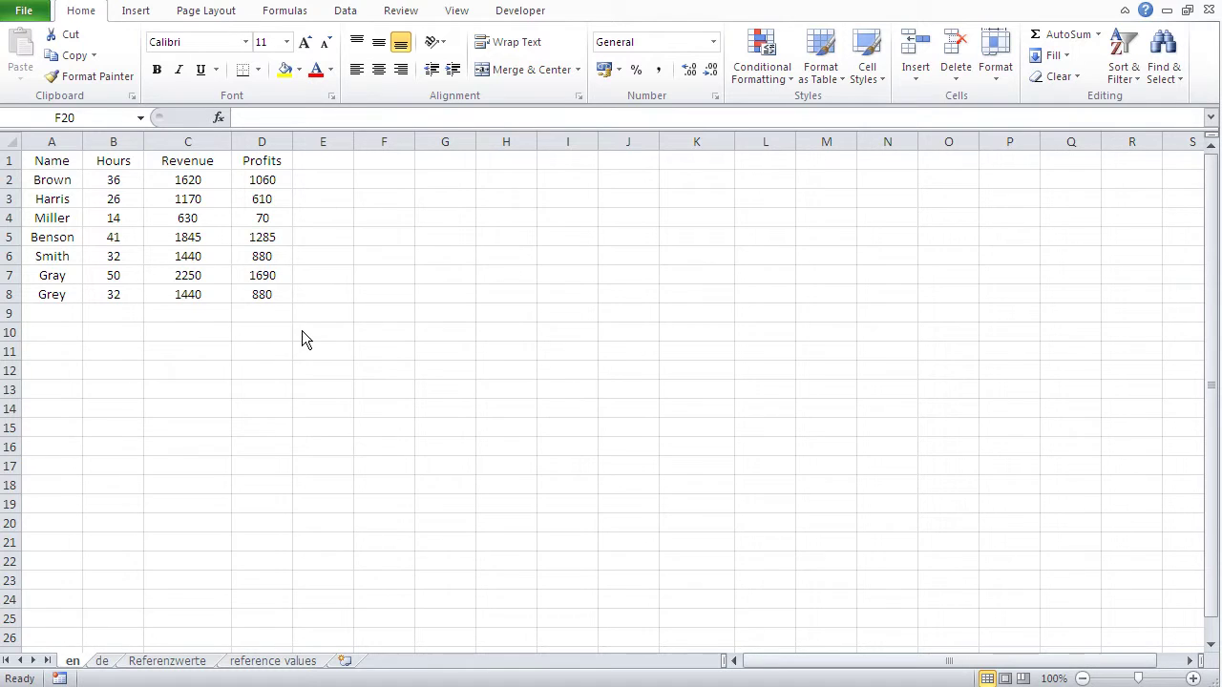
pyautogui.hotkey('alt', 'Tab')
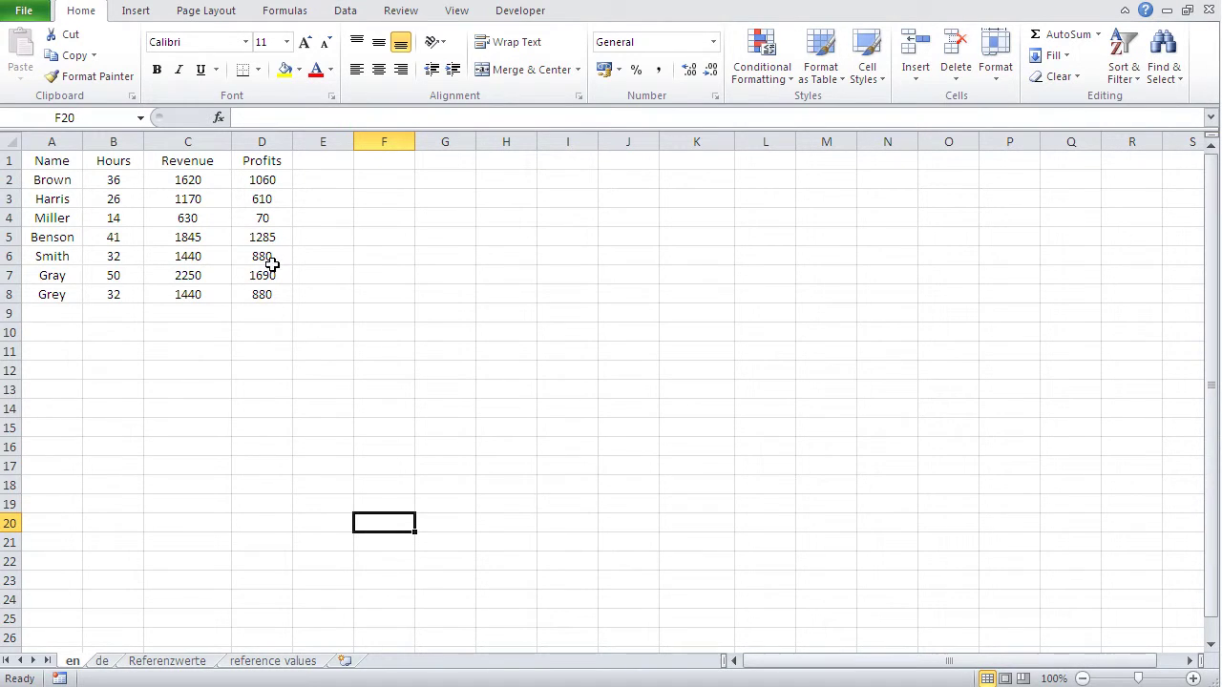
pyautogui.click(170, 336)
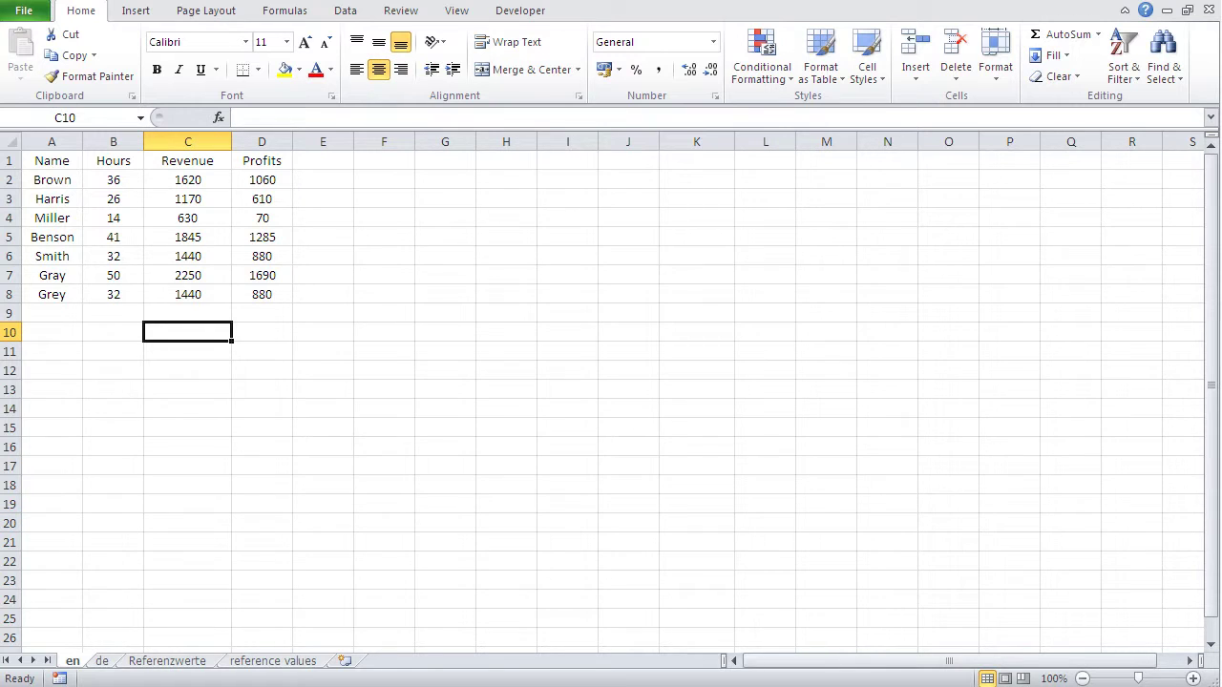
pyautogui.write('=')
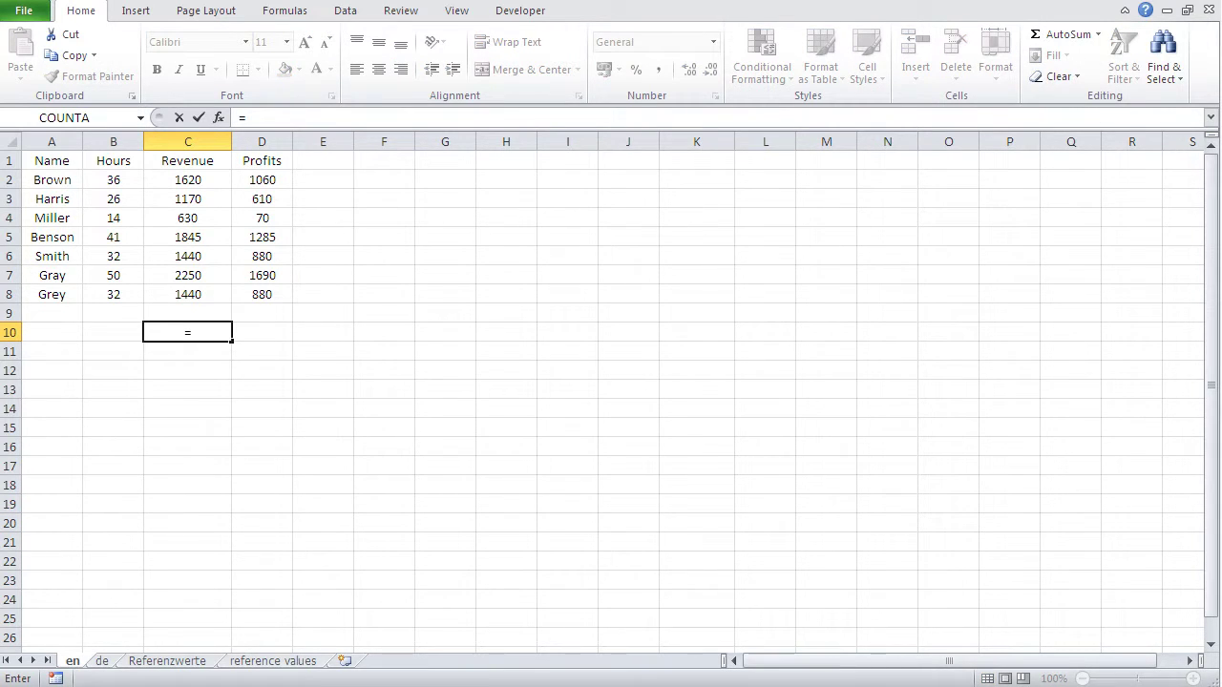
pyautogui.click(168, 182)
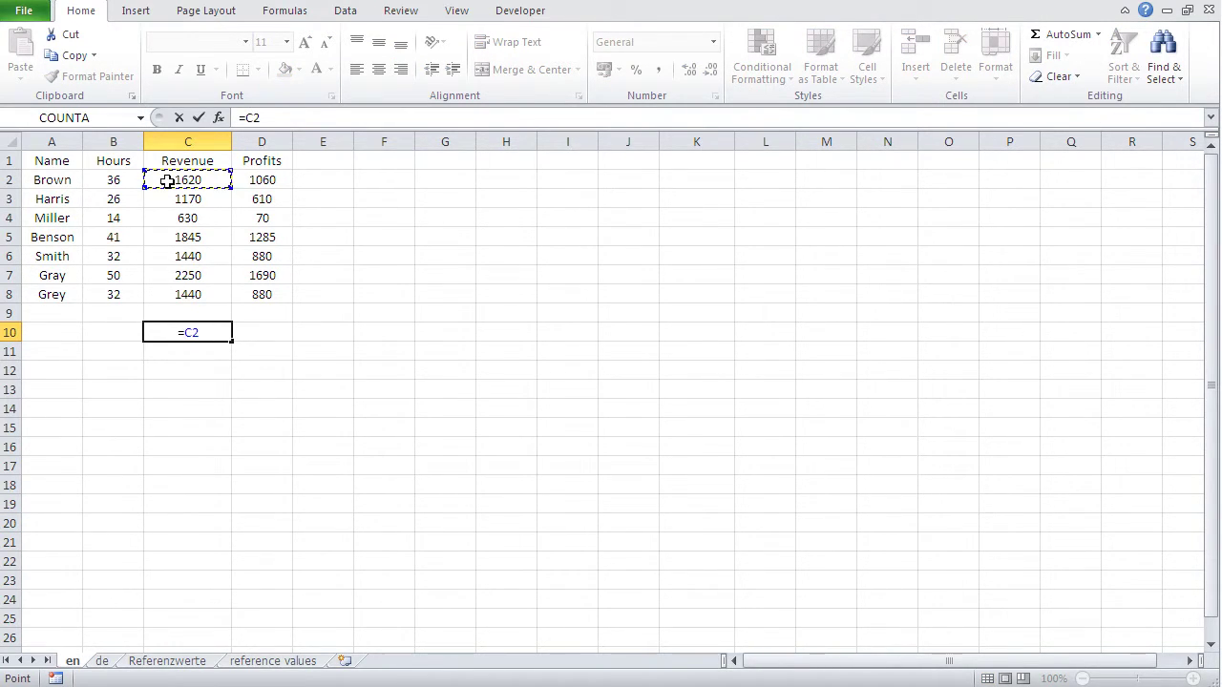
pyautogui.write('+')
pyautogui.click(176, 198)
pyautogui.write('+')
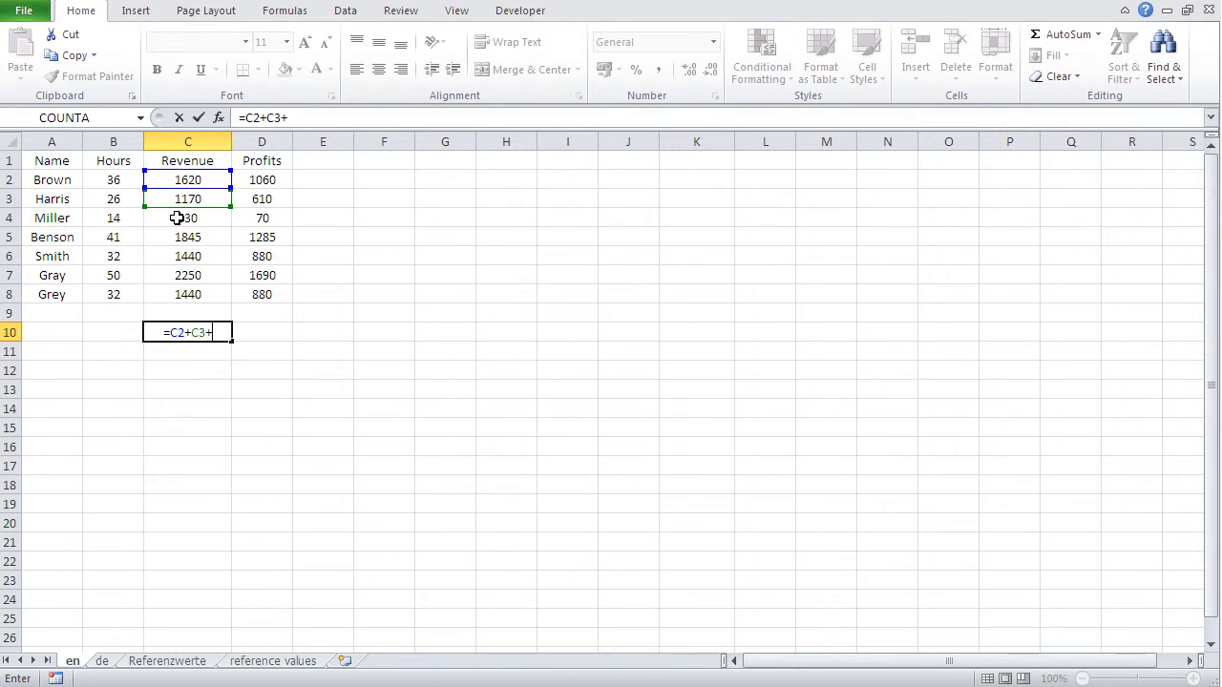
pyautogui.click(177, 218)
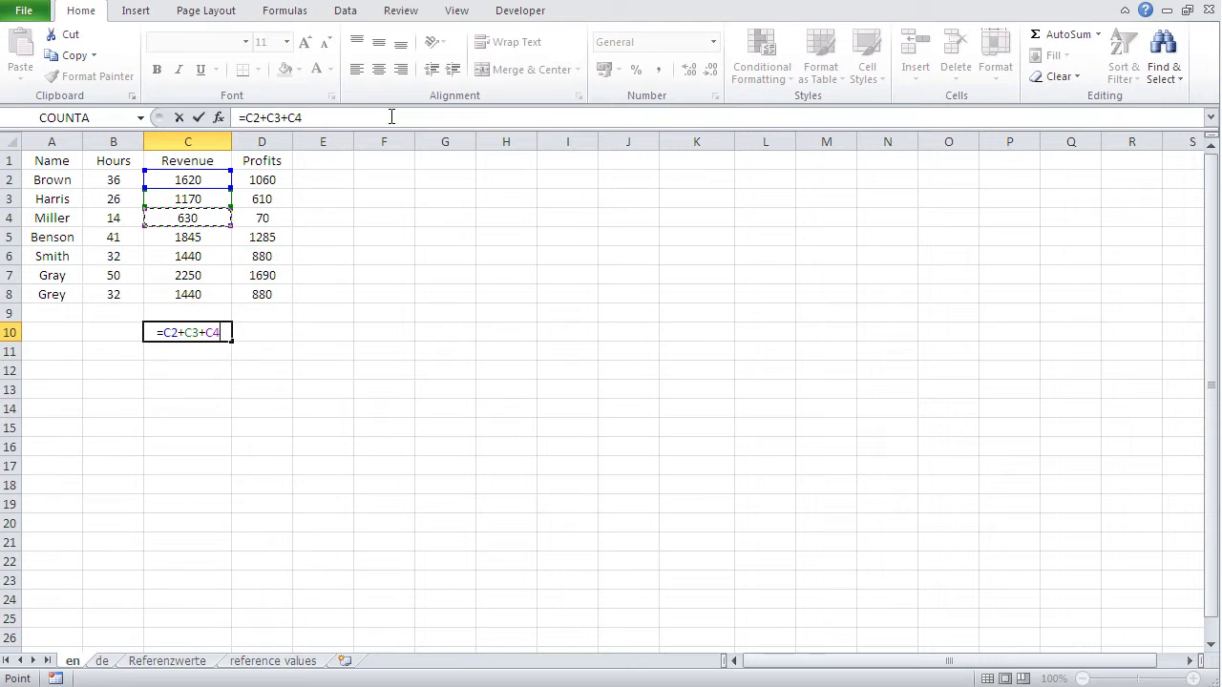
pyautogui.press('Escape')
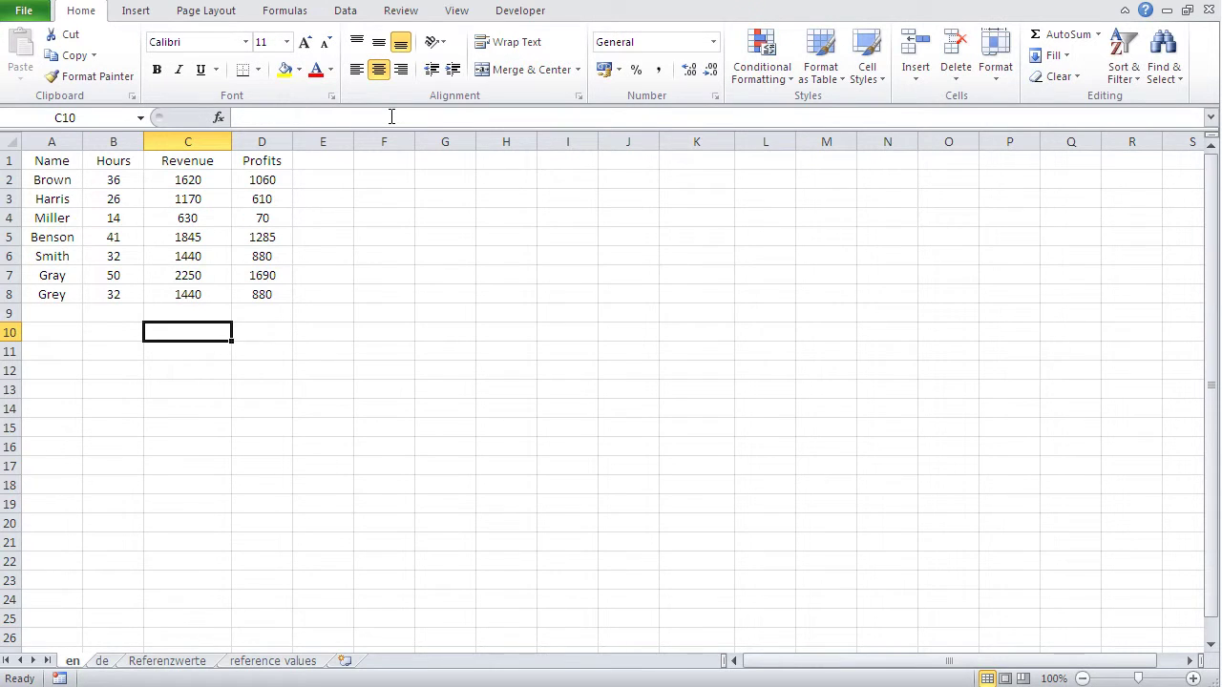
# Step: Total the Revenue column in cell C10 with AutoSum over C2:C9 and delete that formula again
pyautogui.click(1057, 38)
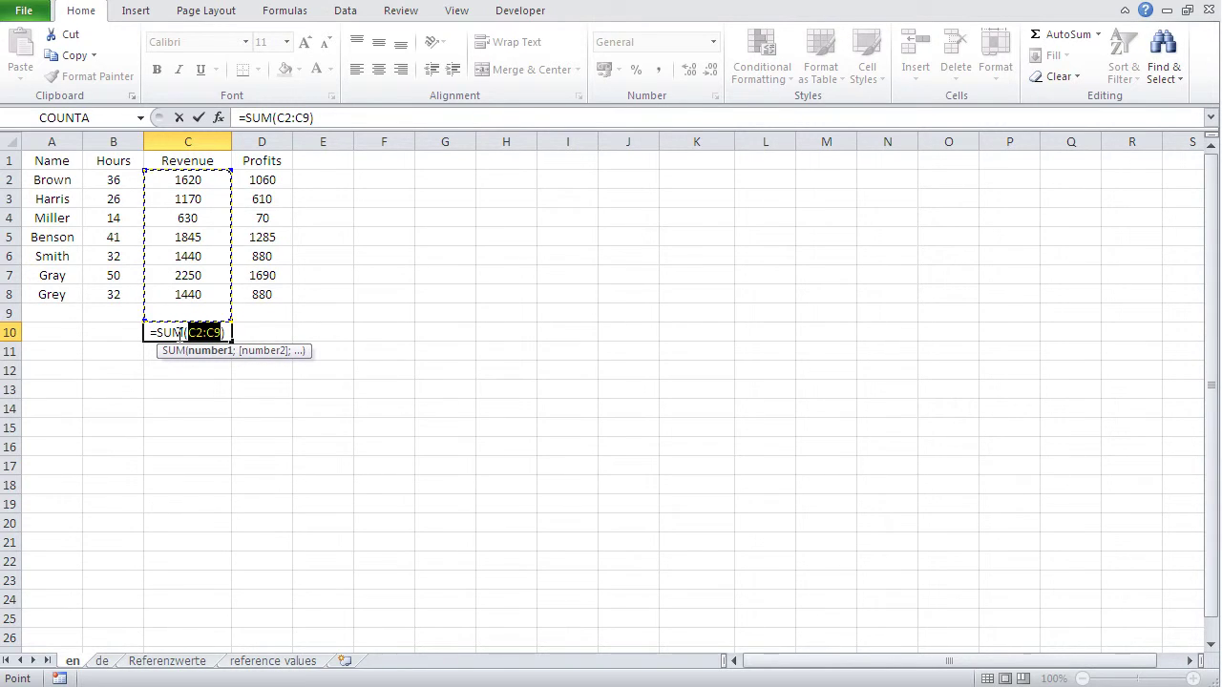
pyautogui.press('Return')
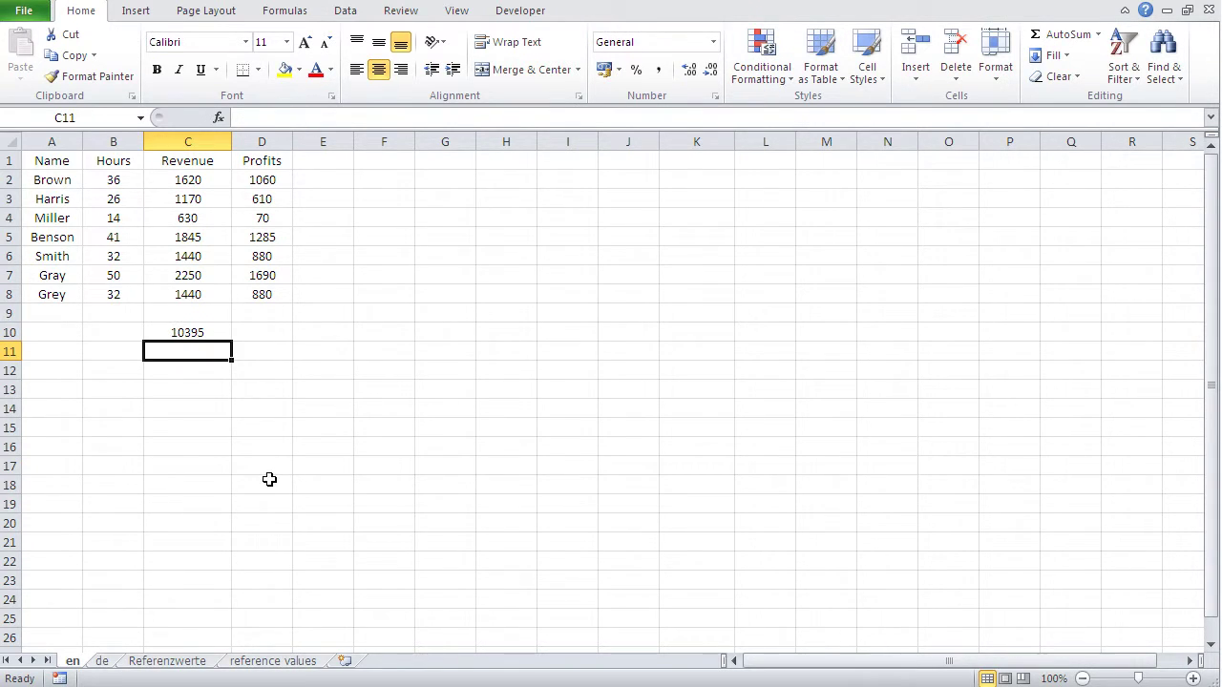
pyautogui.click(180, 332)
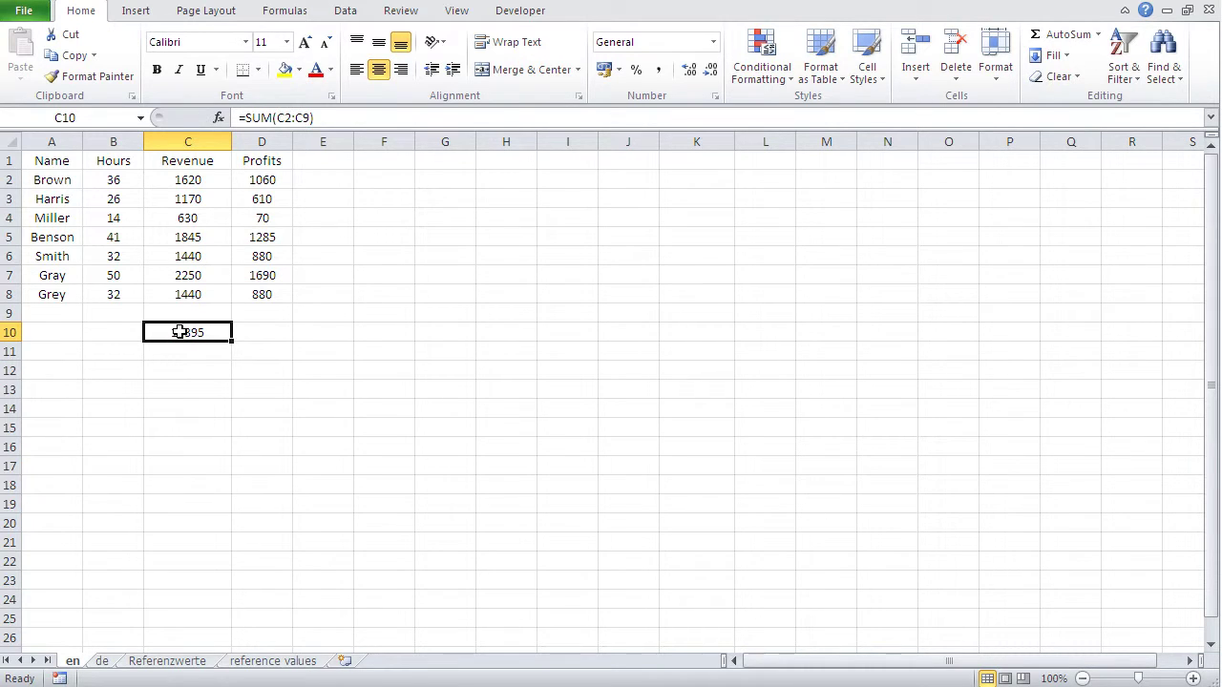
pyautogui.press('Delete')
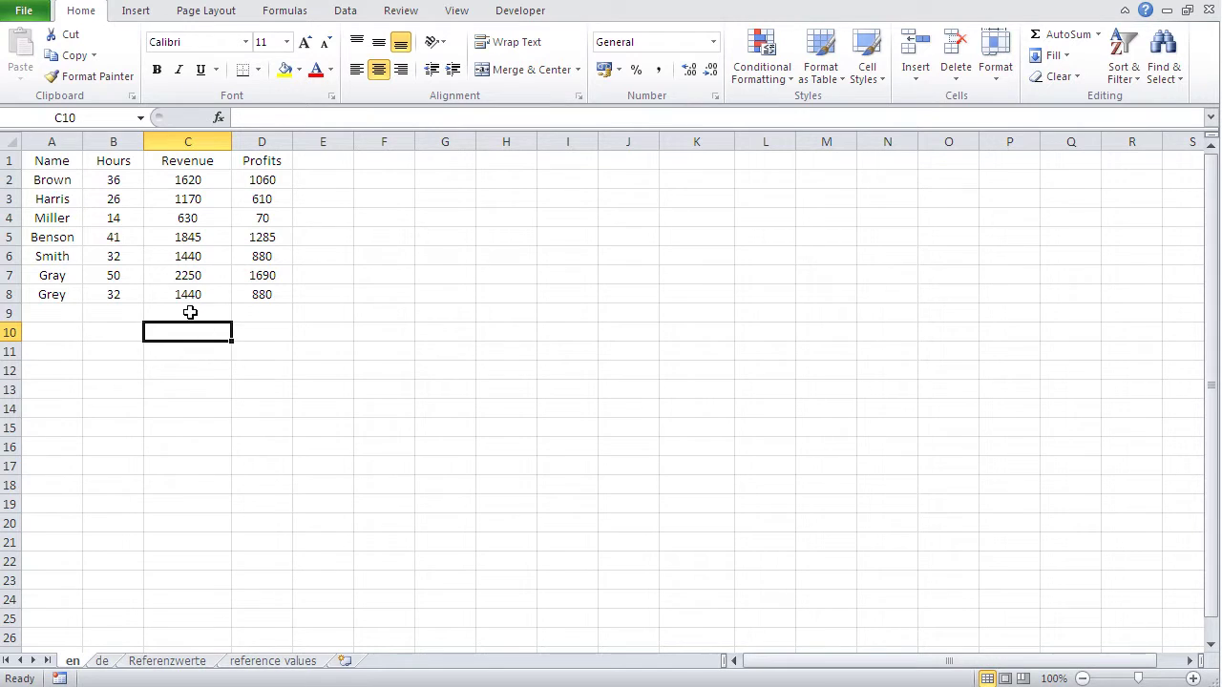
# Step: Select C2:C10 and apply AutoSum to place the Revenue total in C10, and check that cell's formula
pyautogui.moveTo(180, 181); pyautogui.dragTo(174, 293)
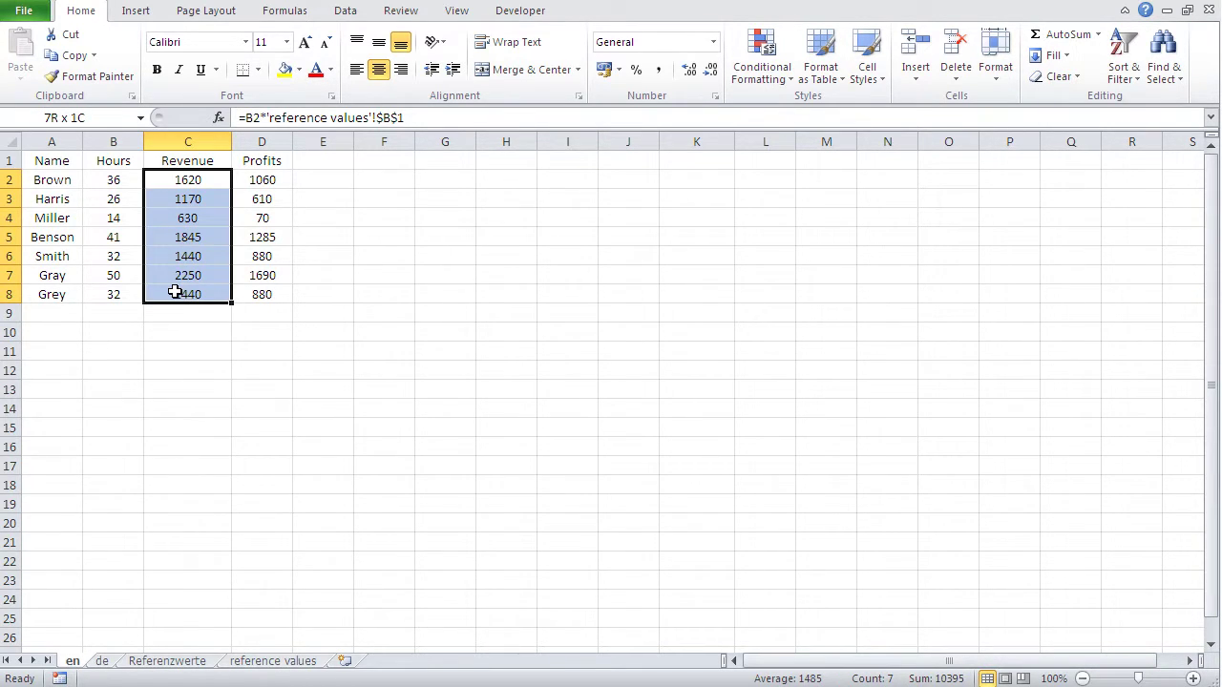
pyautogui.moveTo(172, 298); pyautogui.dragTo(172, 323)
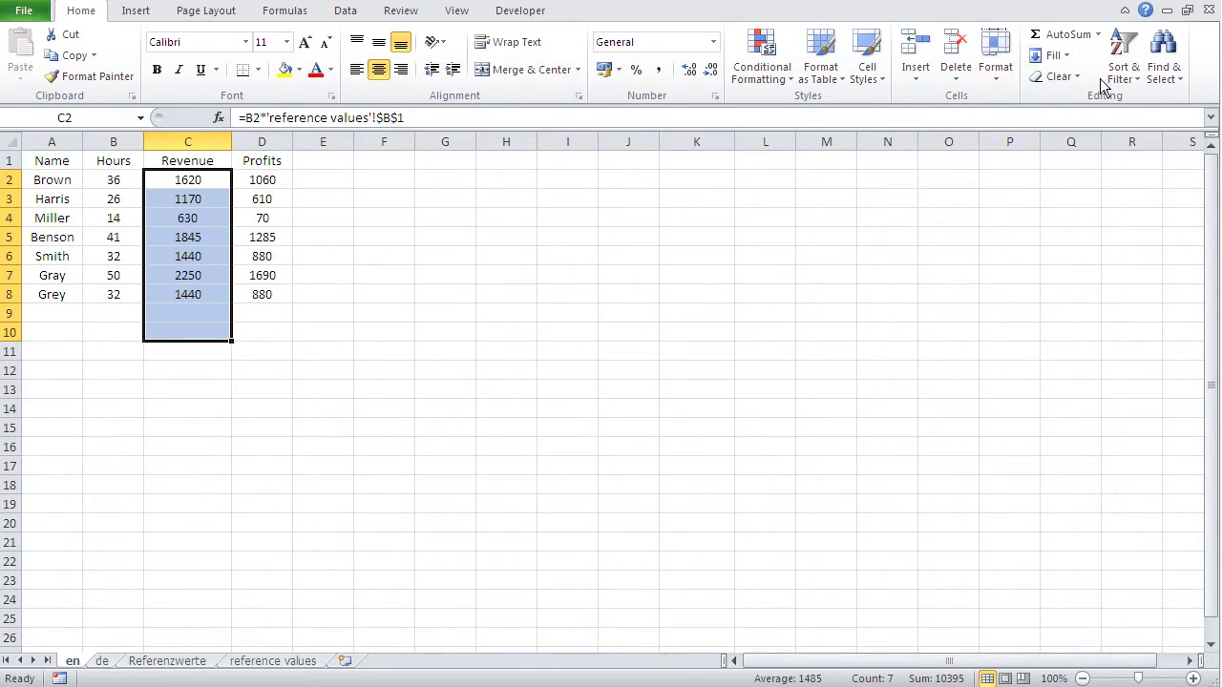
pyautogui.click(1050, 40)
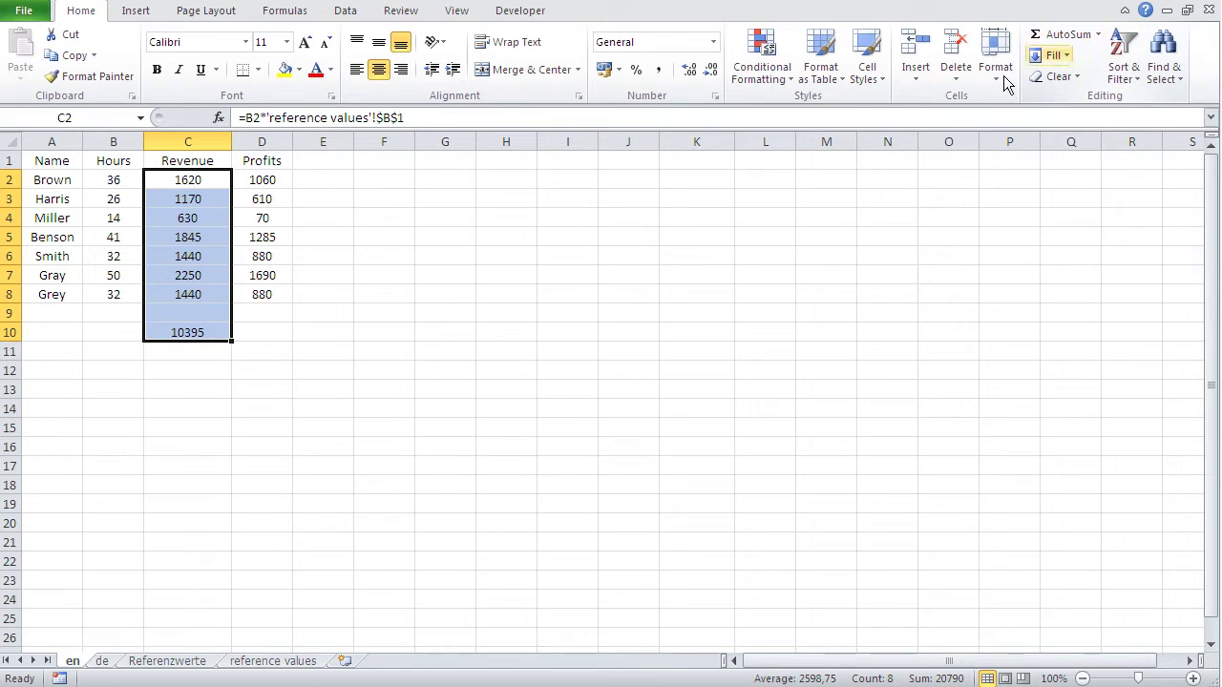
pyautogui.click(190, 318)
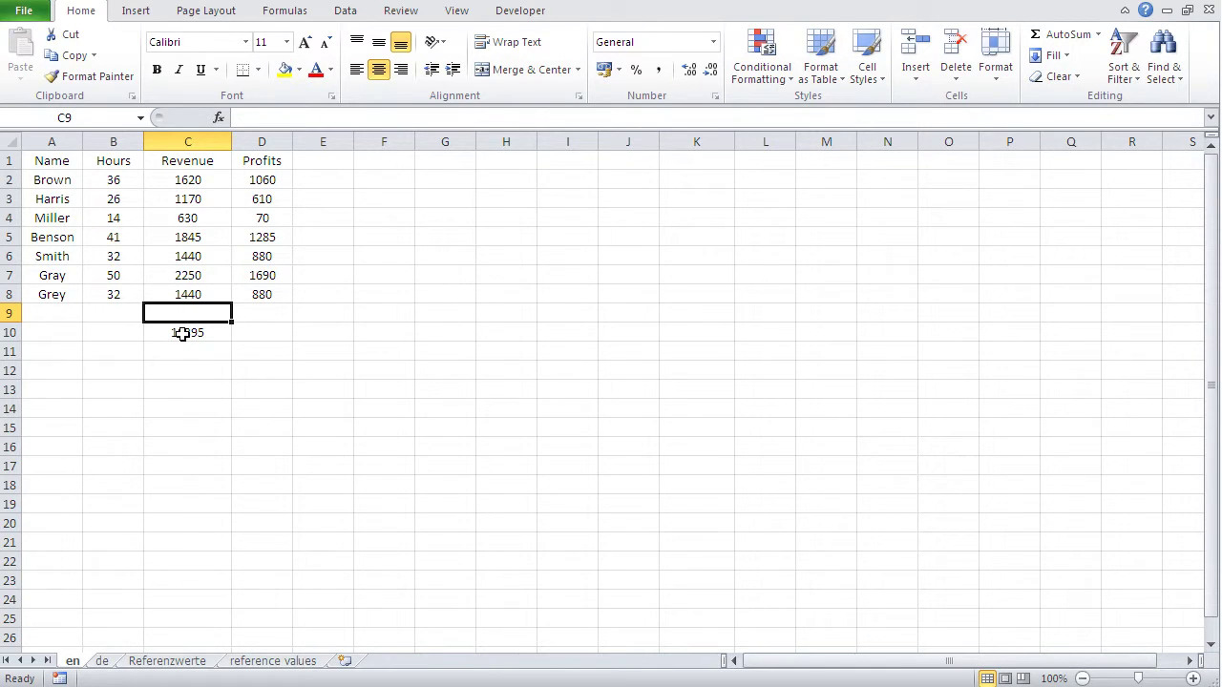
pyautogui.click(184, 333)
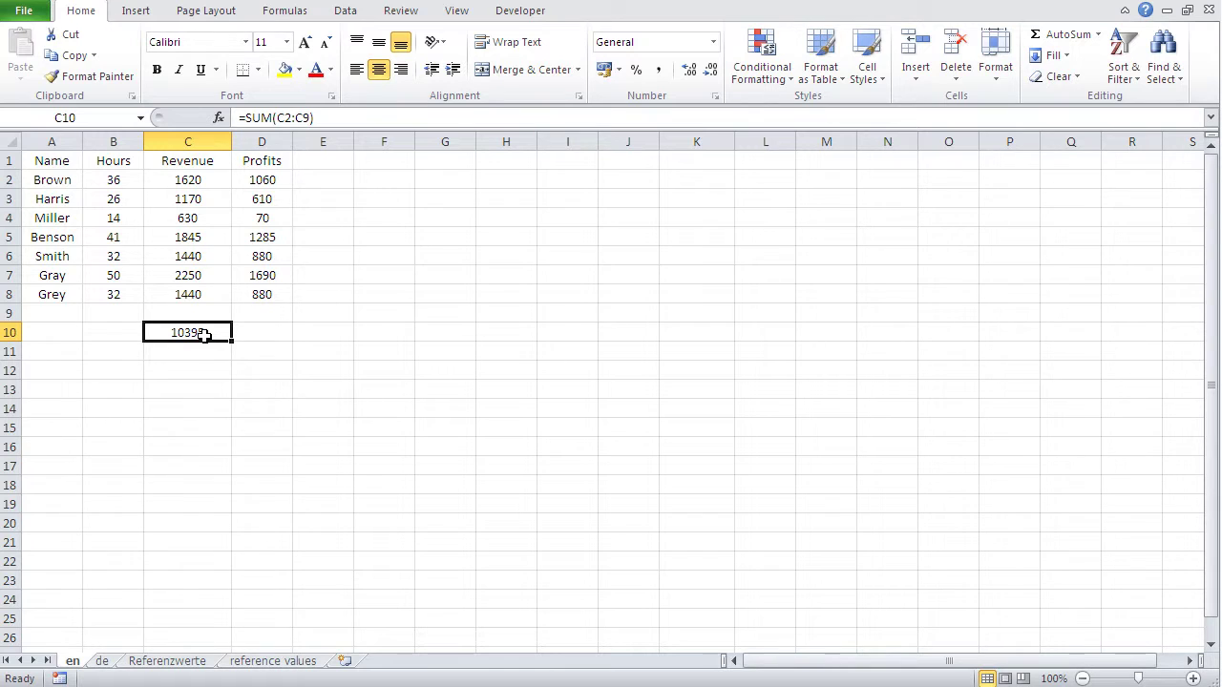
pyautogui.click(197, 316)
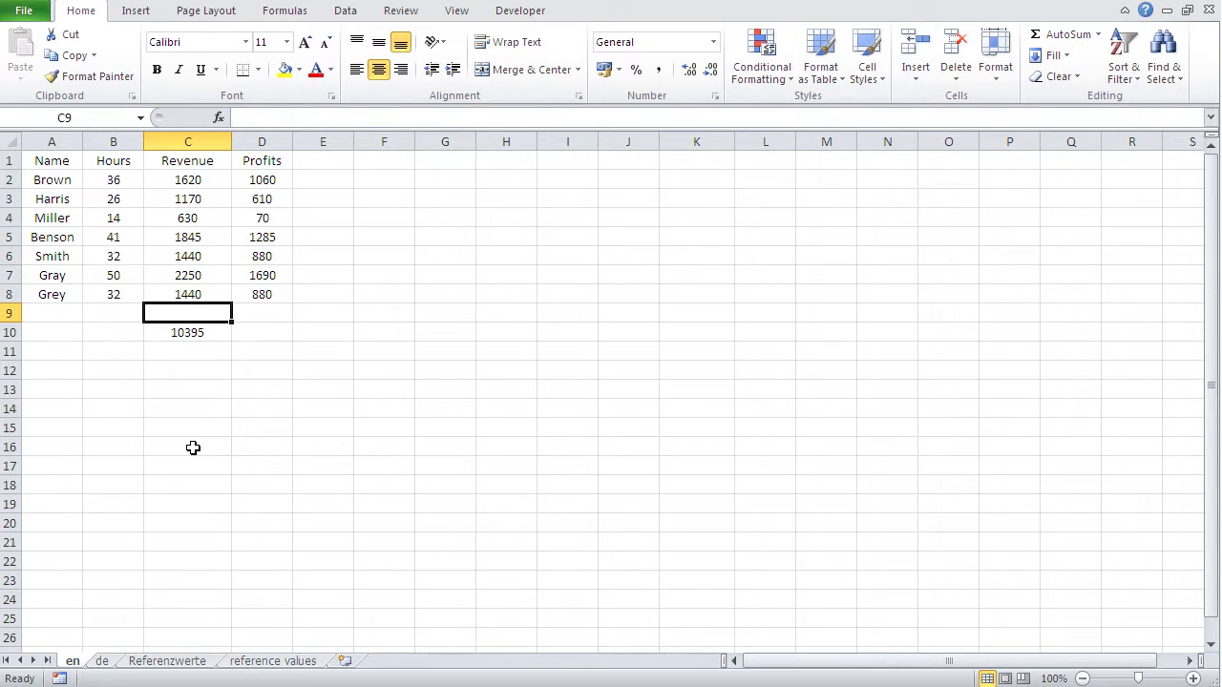
pyautogui.click(178, 330)
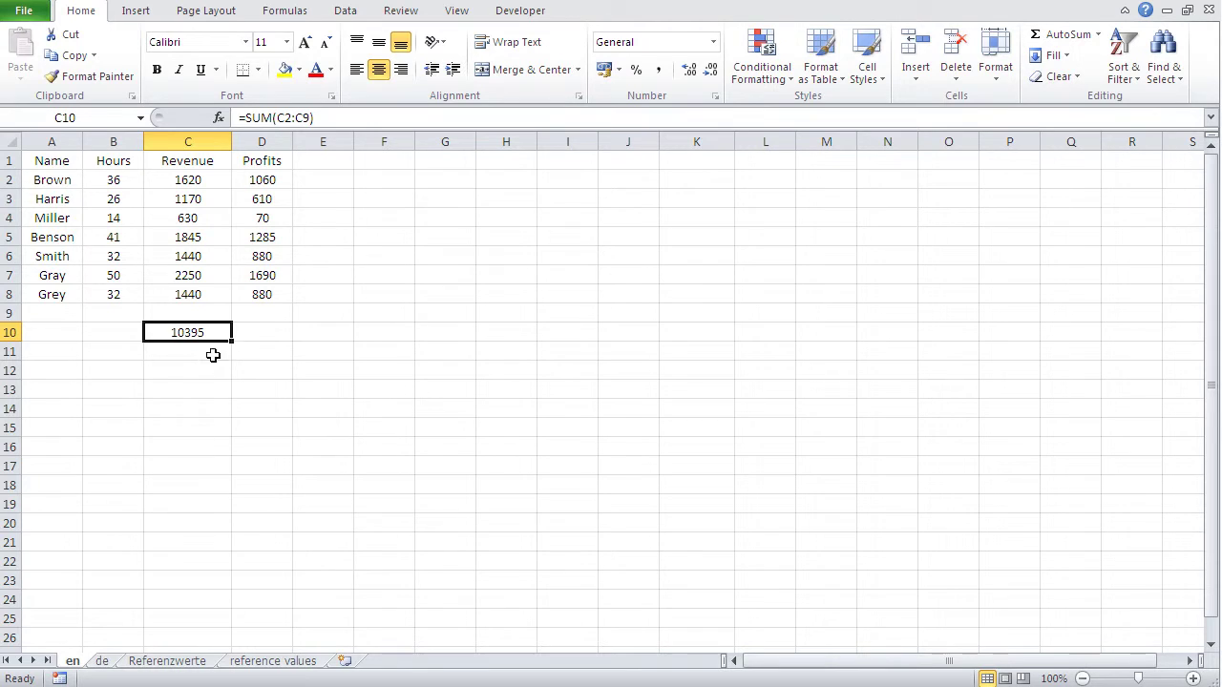
# Step: Insert the SUM function in cell D10, choosing it from the All category of the function list
pyautogui.click(253, 334)
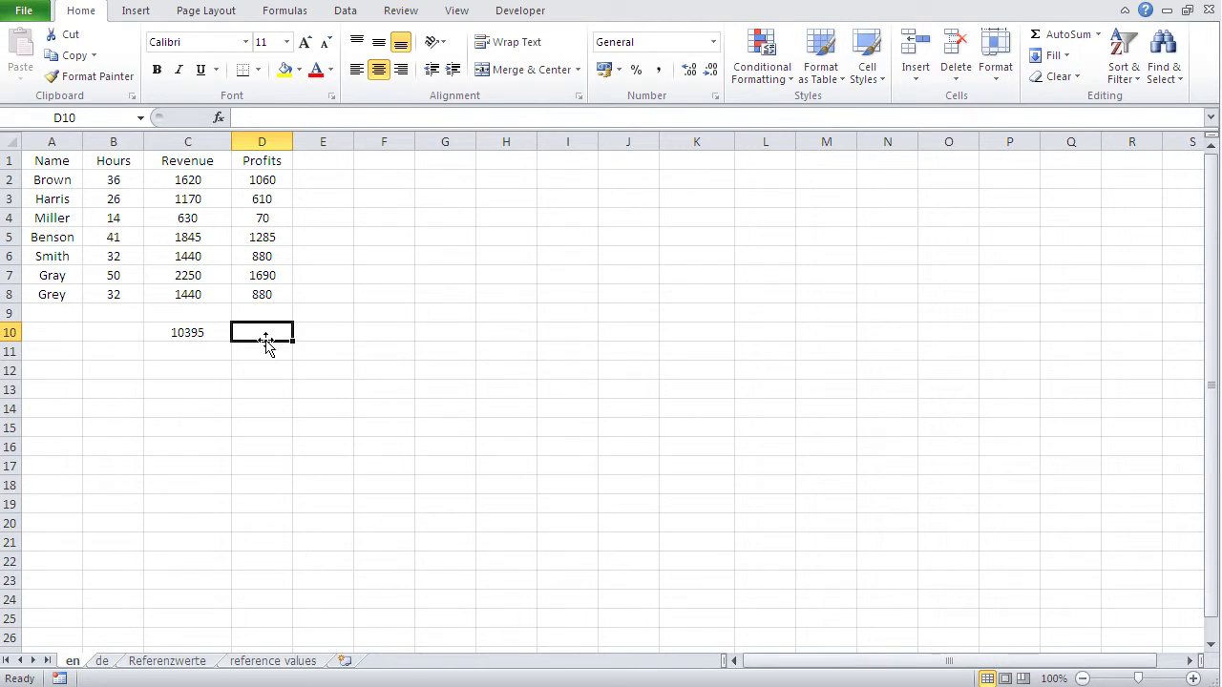
pyautogui.click(219, 119)
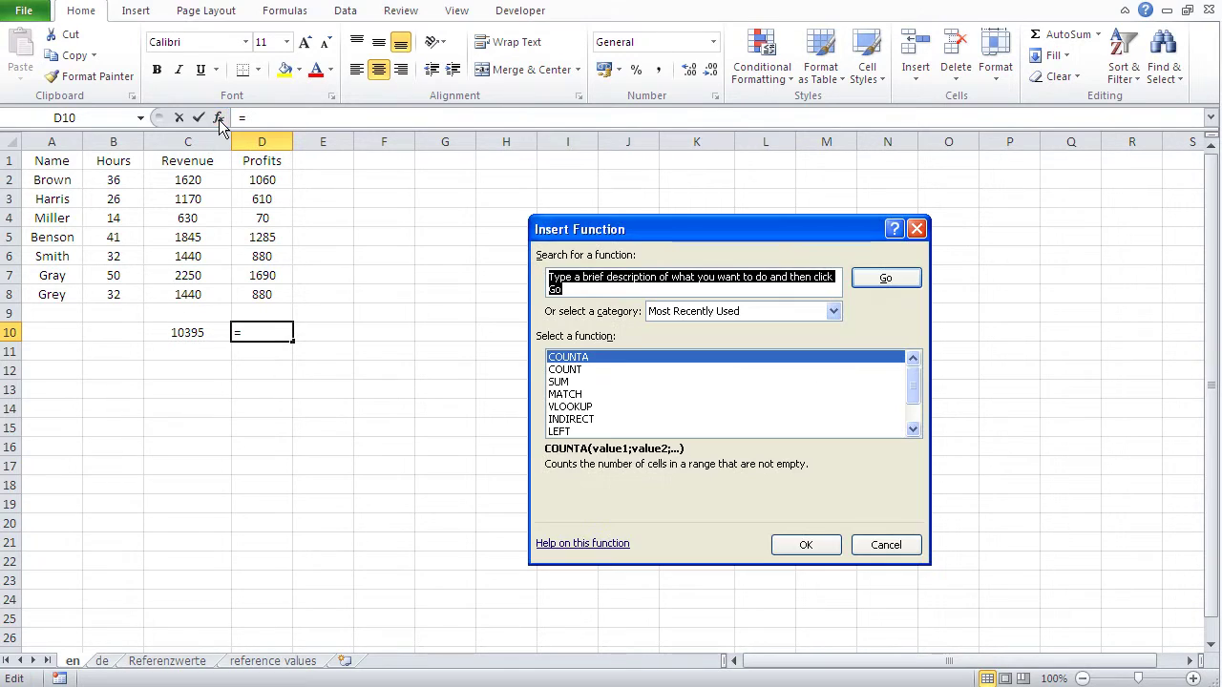
pyautogui.click(759, 310)
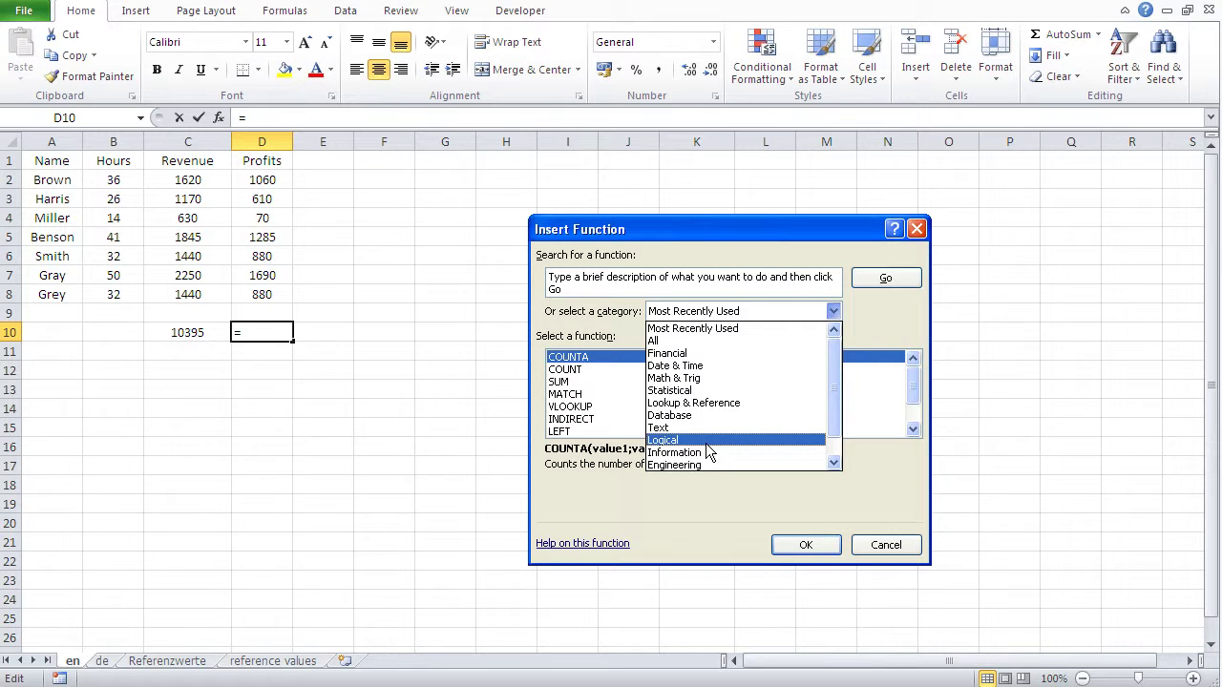
pyautogui.click(700, 344)
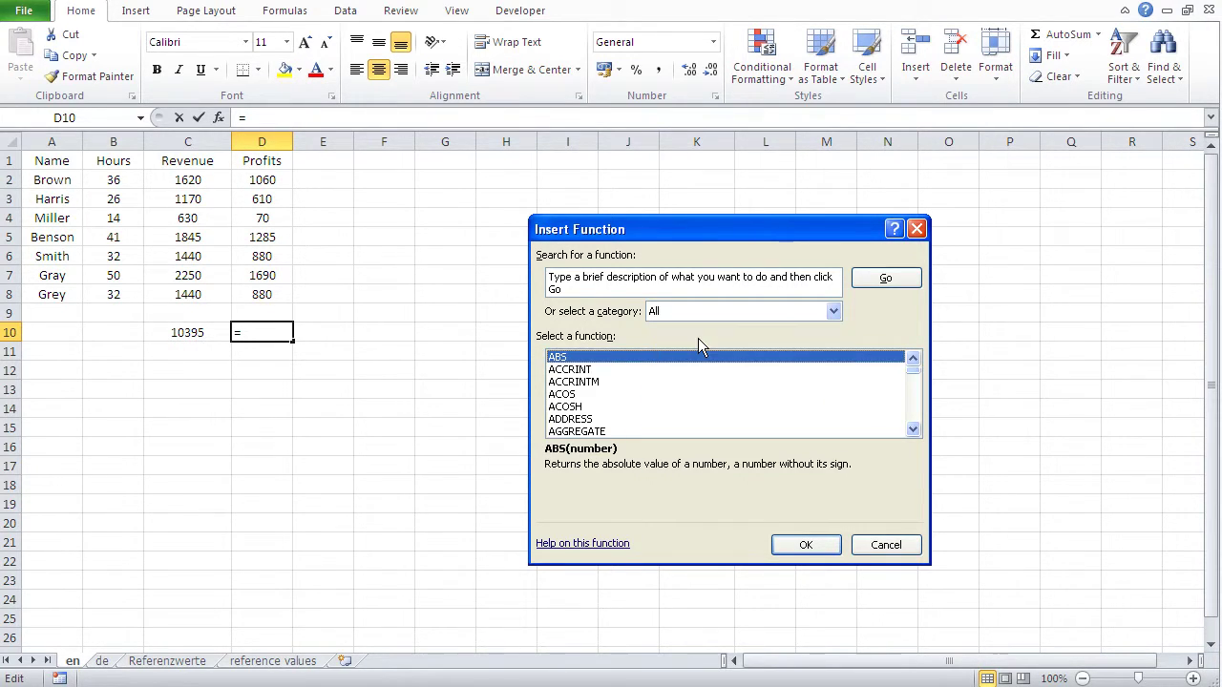
pyautogui.click(914, 380)
pyautogui.moveTo(914, 380); pyautogui.dragTo(914, 404)
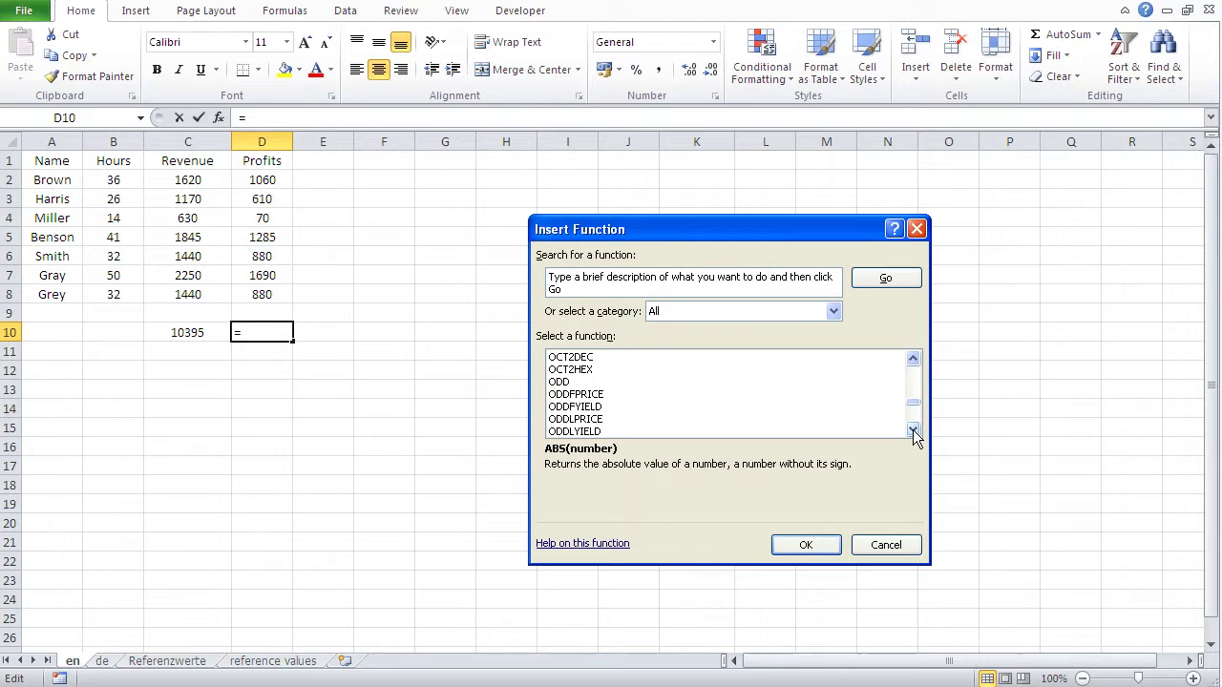
pyautogui.moveTo(913, 432); pyautogui.dragTo(913, 432)
pyautogui.click(568, 420)
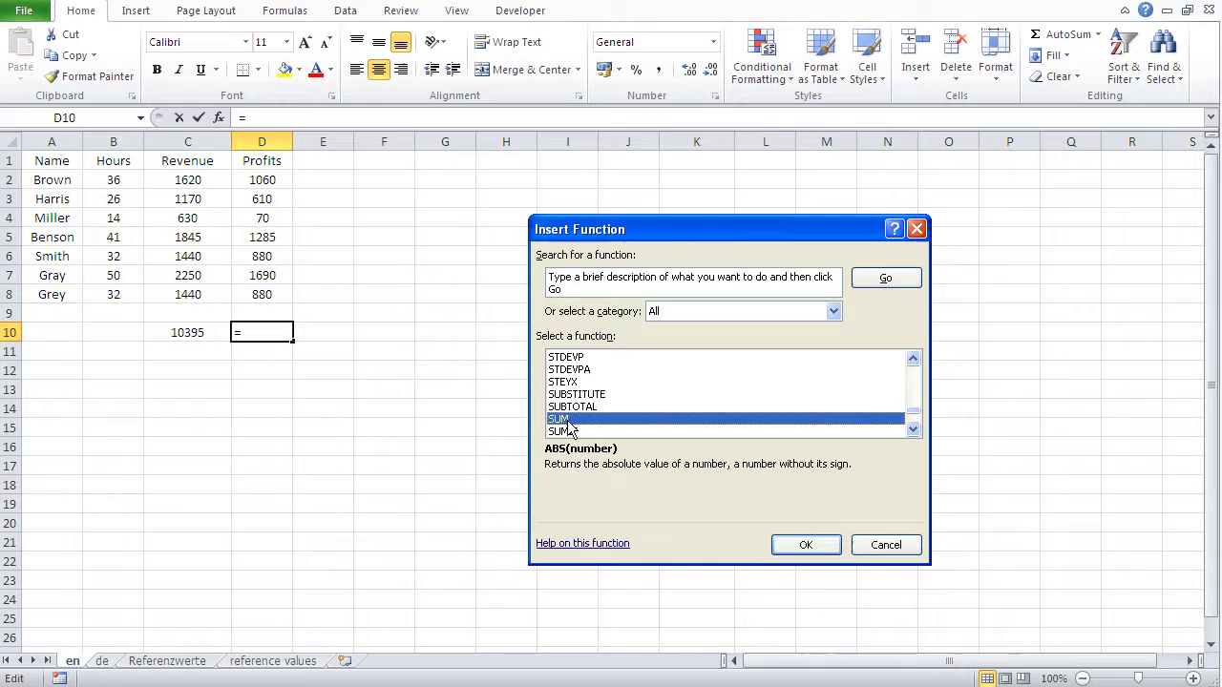
pyautogui.click(802, 545)
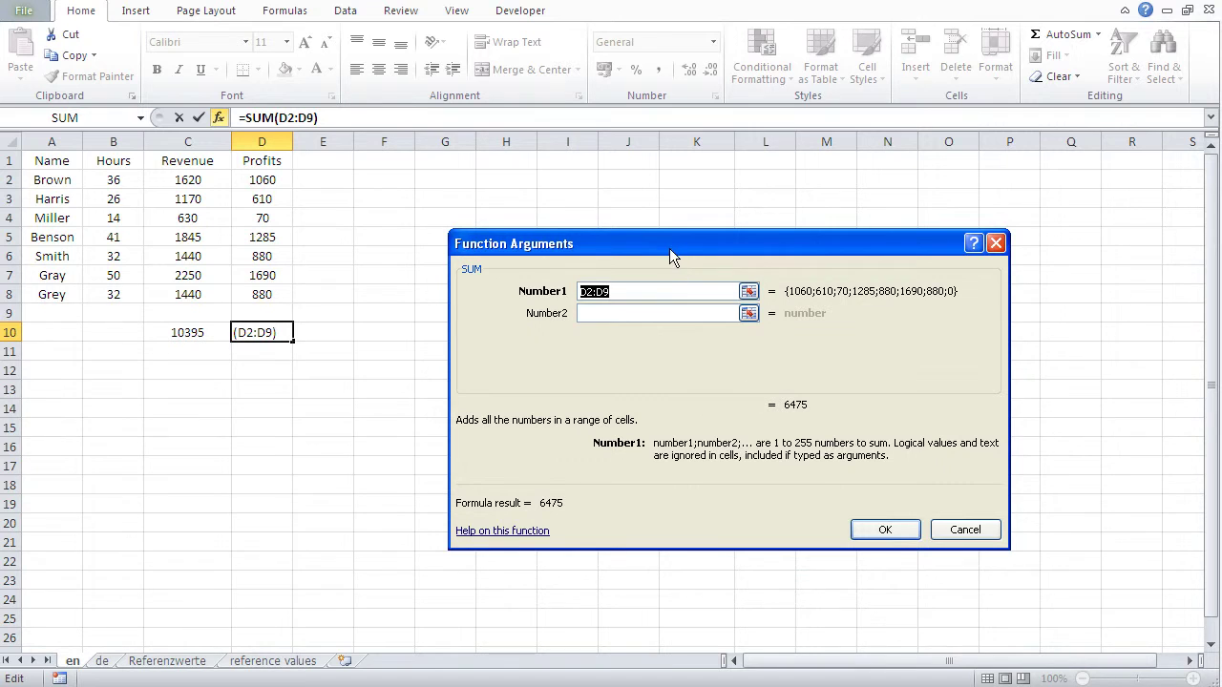
# Step: Set the first SUM argument in D10 to the profit values D2:D8 and confirm the function
pyautogui.moveTo(668, 246); pyautogui.dragTo(654, 232)
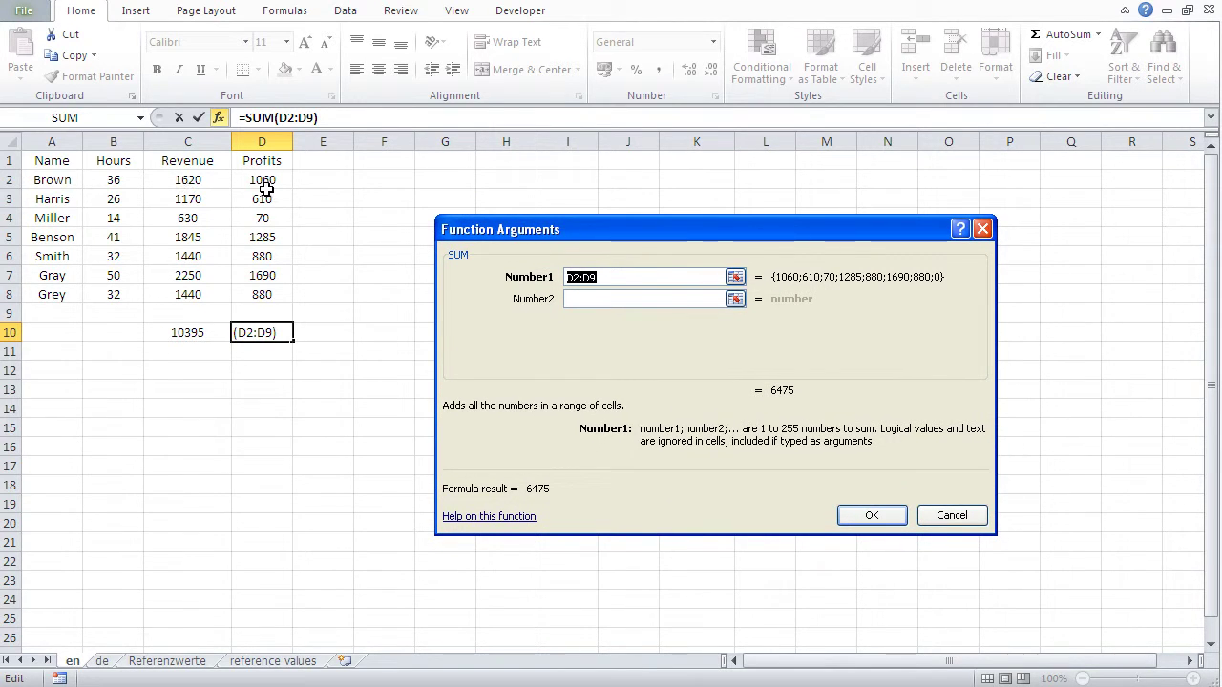
pyautogui.moveTo(263, 179); pyautogui.dragTo(256, 292)
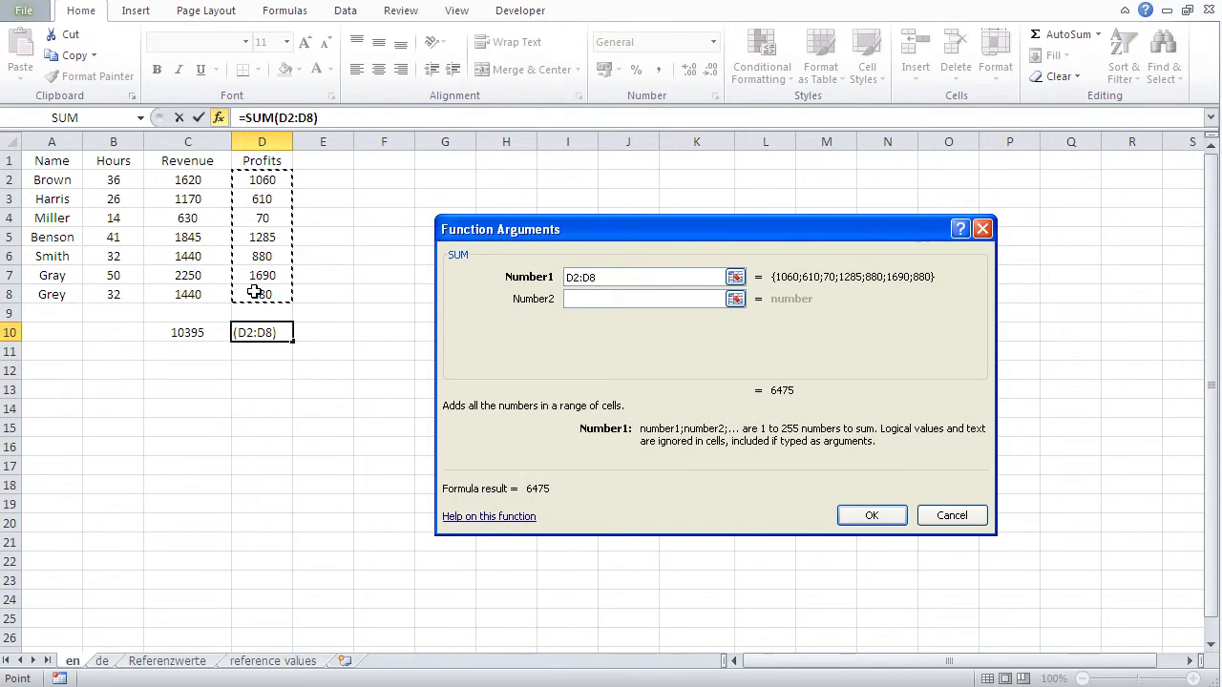
pyautogui.click(874, 519)
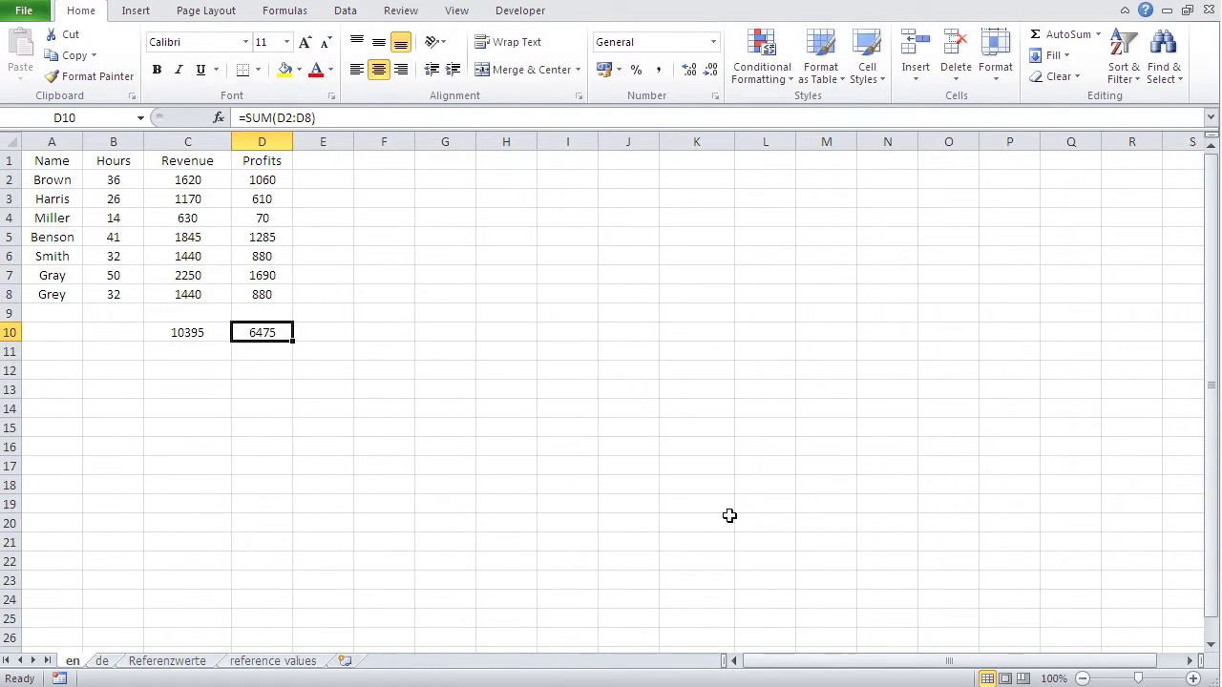
pyautogui.click(486, 508)
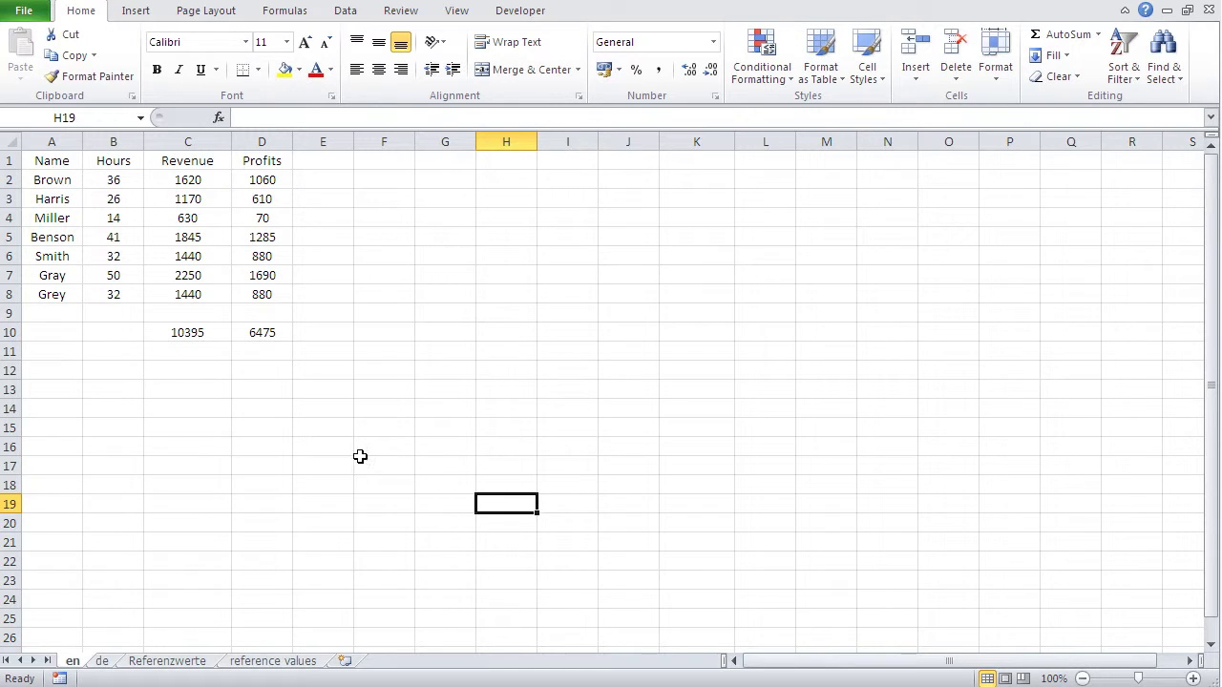
# Step: Change the SUM argument of the Revenue total in C10 to the range C2:C8 through the function arguments
pyautogui.click(177, 334)
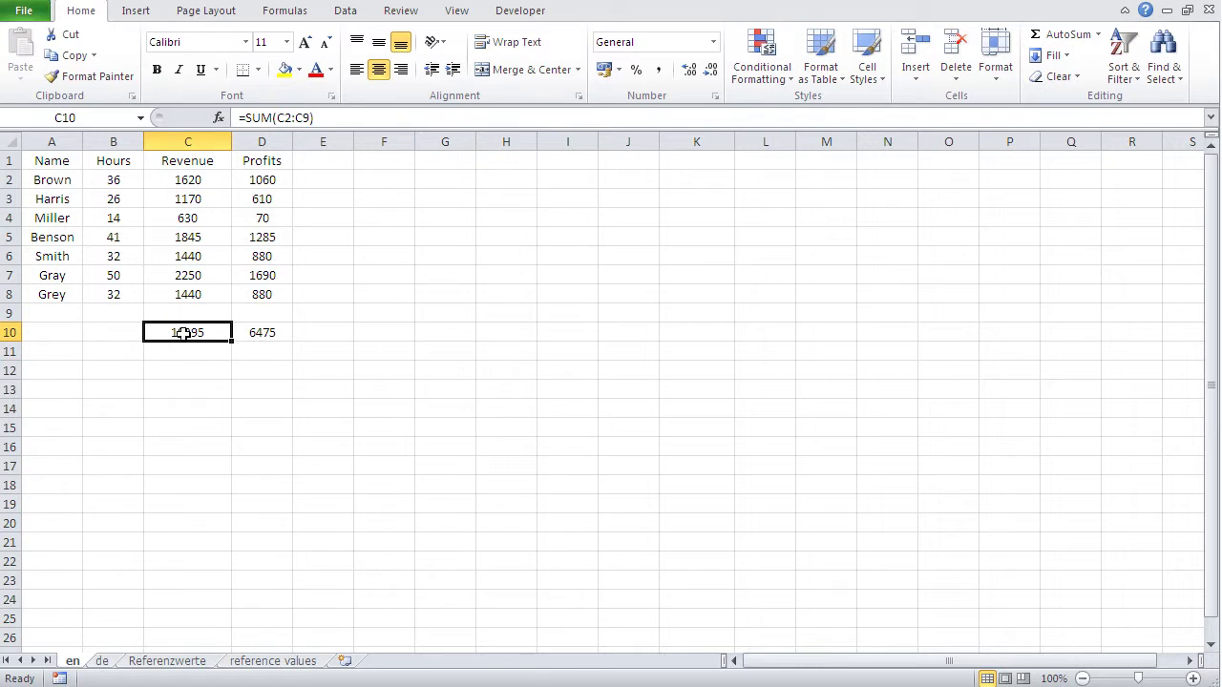
pyautogui.click(219, 120)
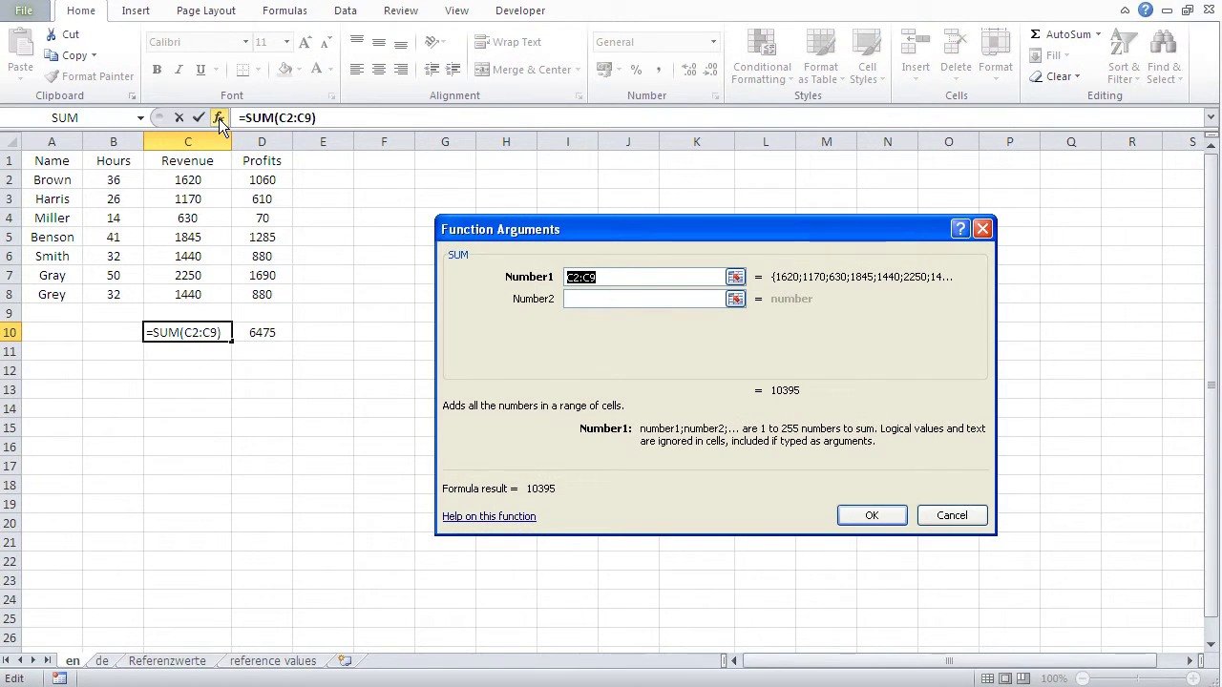
pyautogui.moveTo(192, 183); pyautogui.dragTo(188, 277)
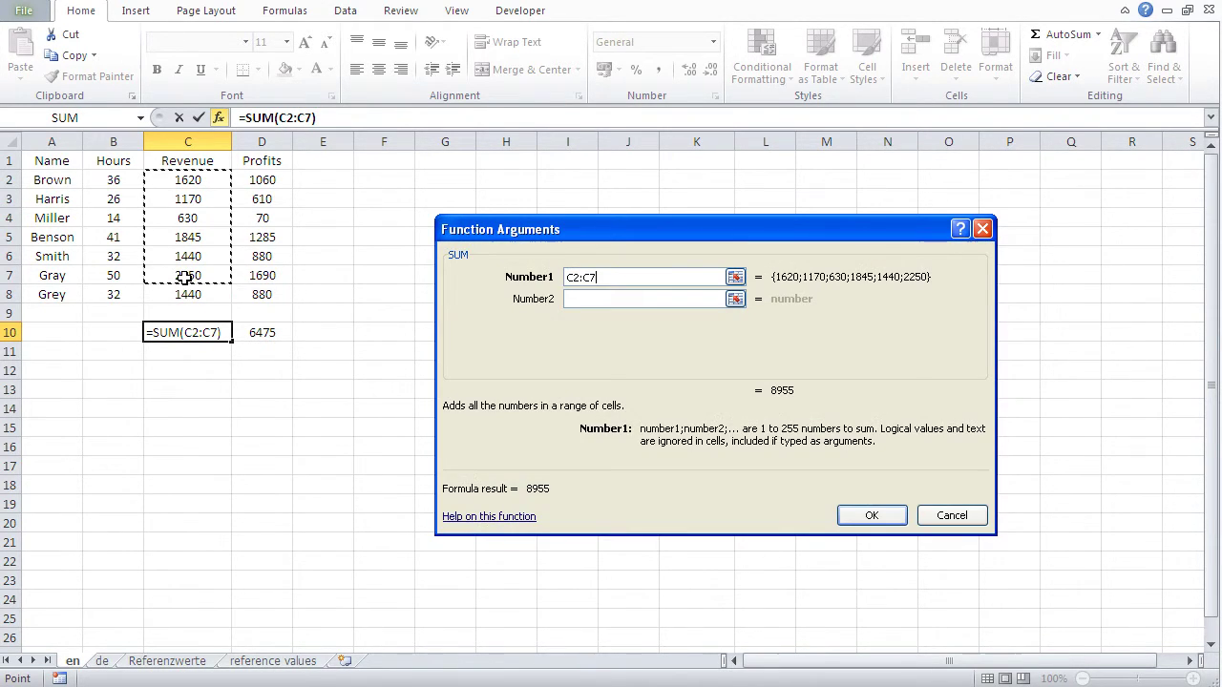
pyautogui.moveTo(175, 178); pyautogui.dragTo(167, 298)
pyautogui.click(872, 515)
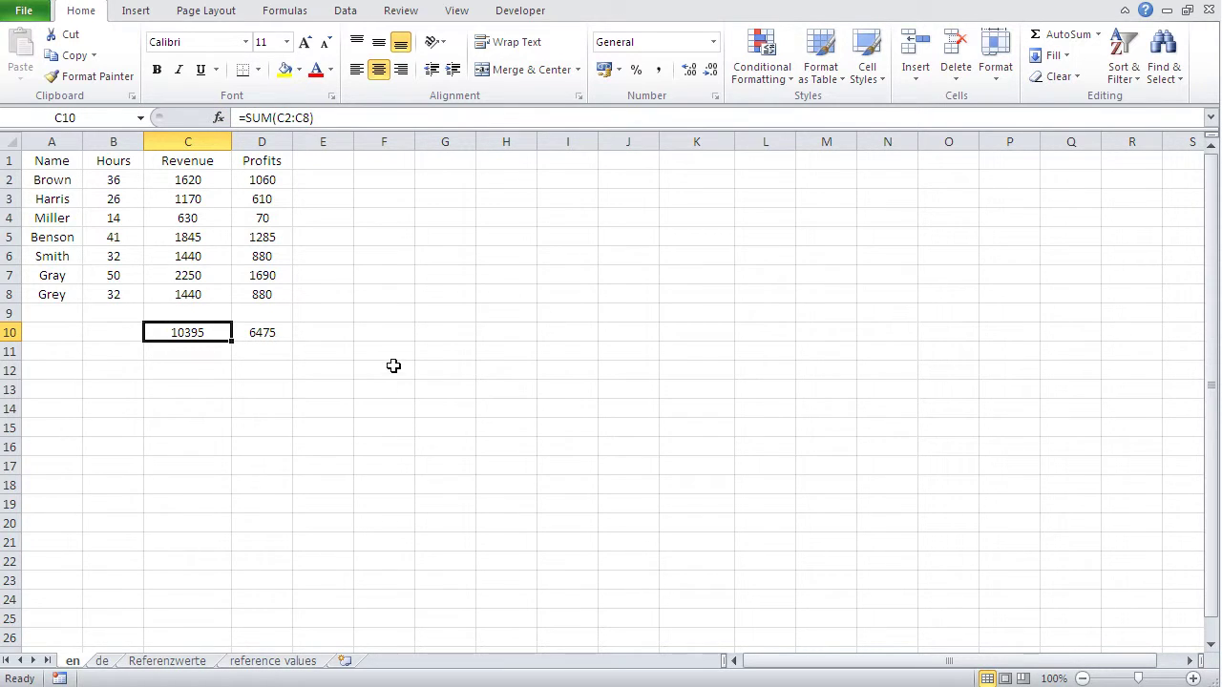
# Step: Enter the formula =SUM(C2:C8) in cell F10 and check the formulas behind the totals in C10 and D10
pyautogui.click(382, 333)
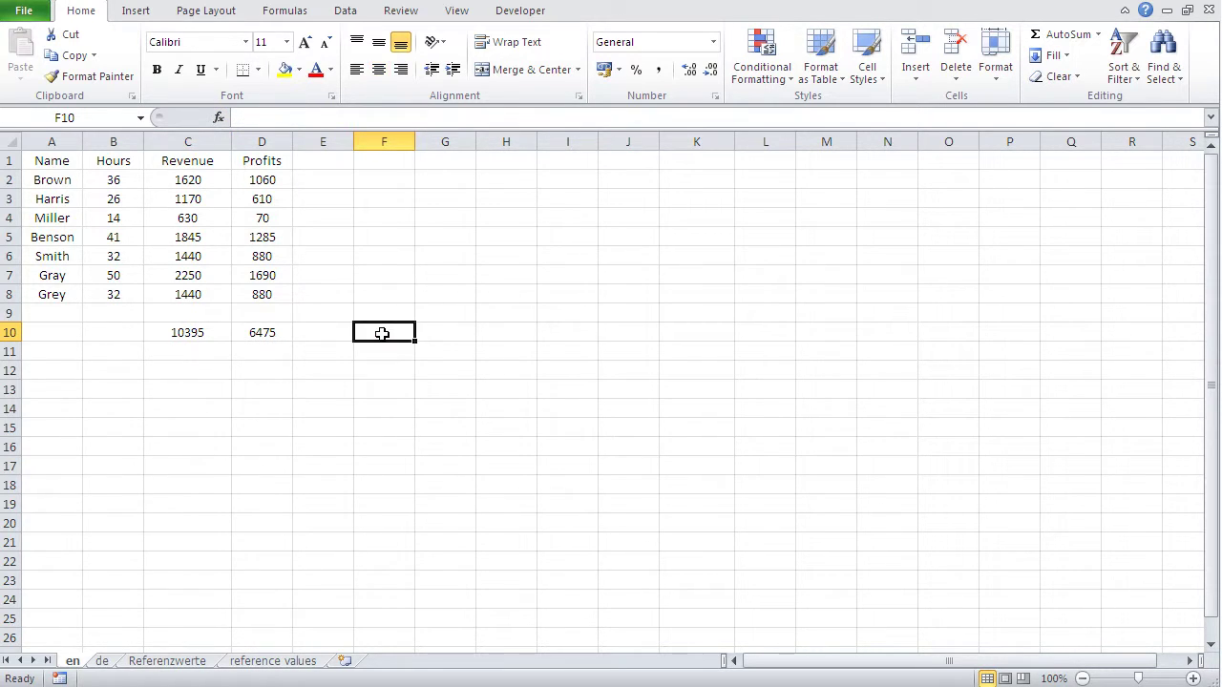
pyautogui.write('=')
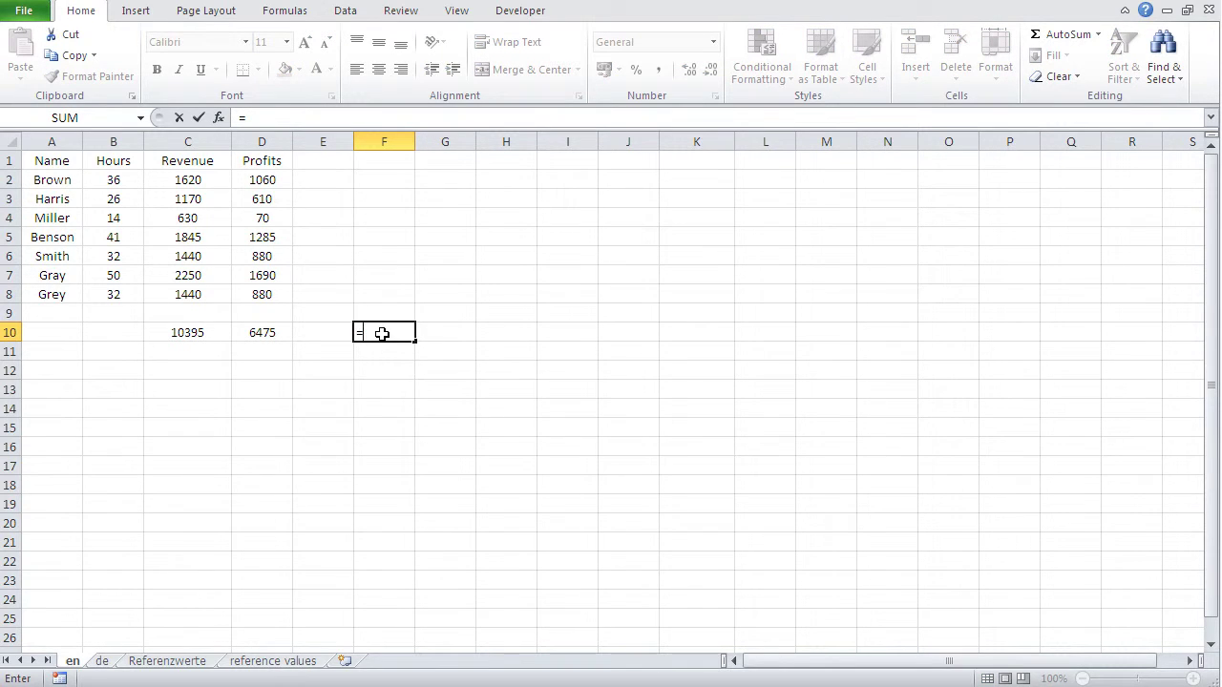
pyautogui.write('sum')
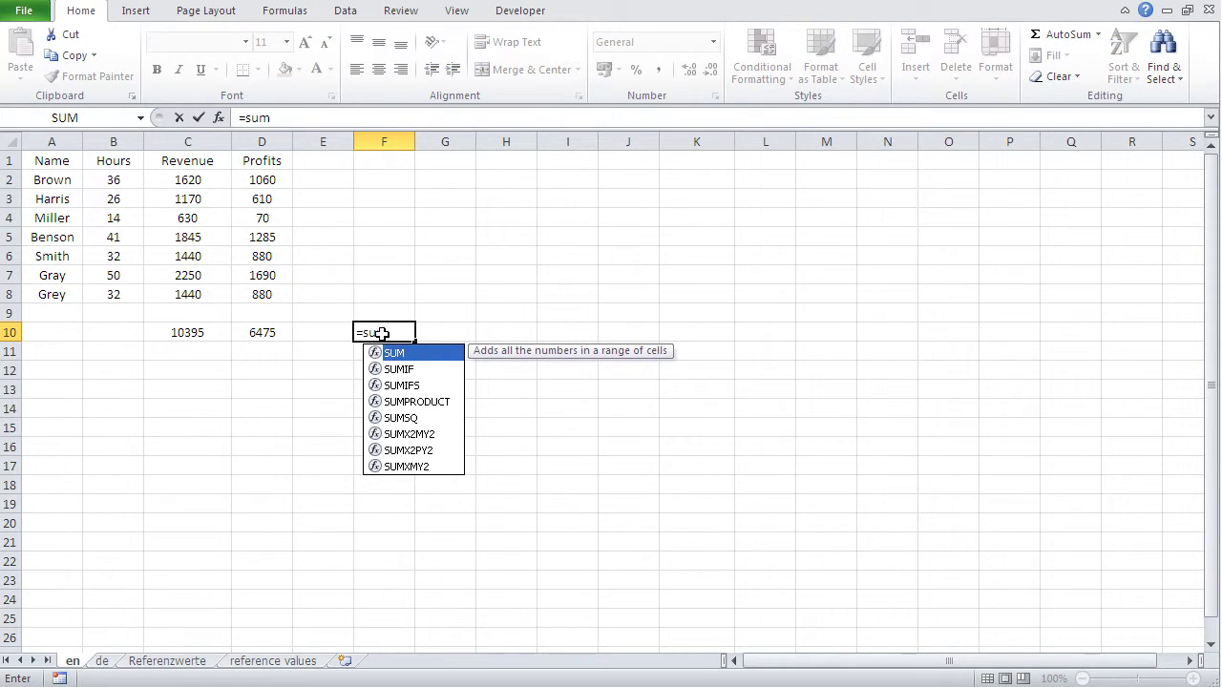
pyautogui.write('(')
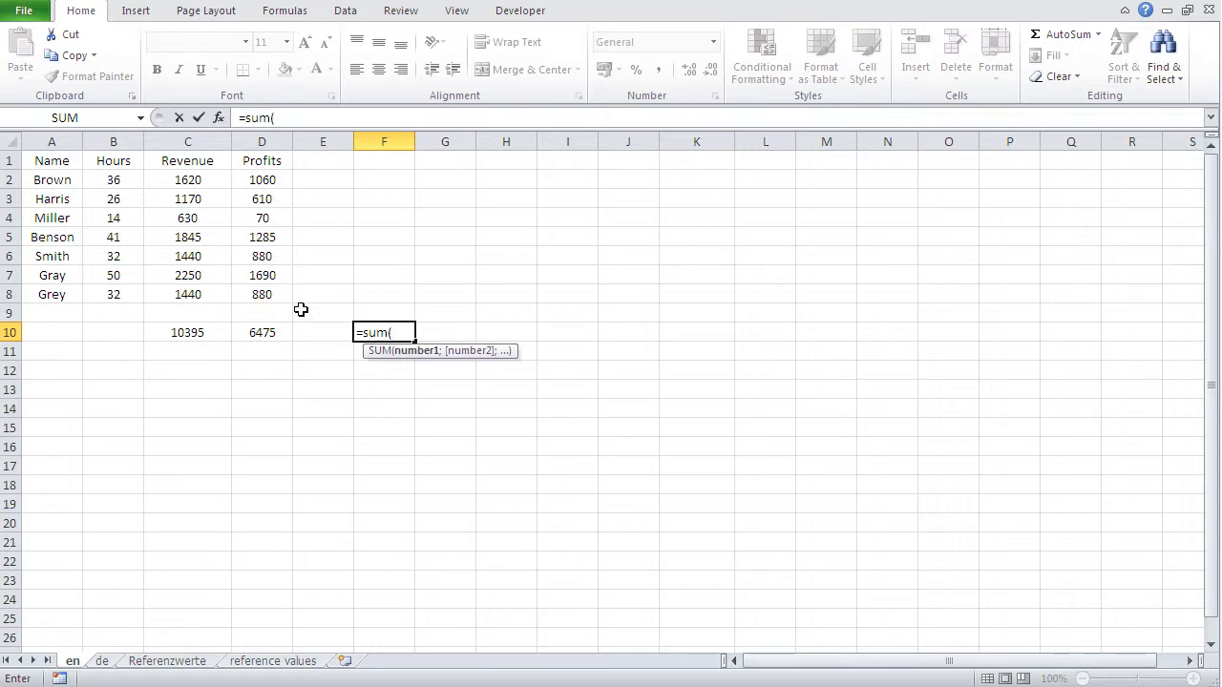
pyautogui.moveTo(170, 179); pyautogui.dragTo(172, 286)
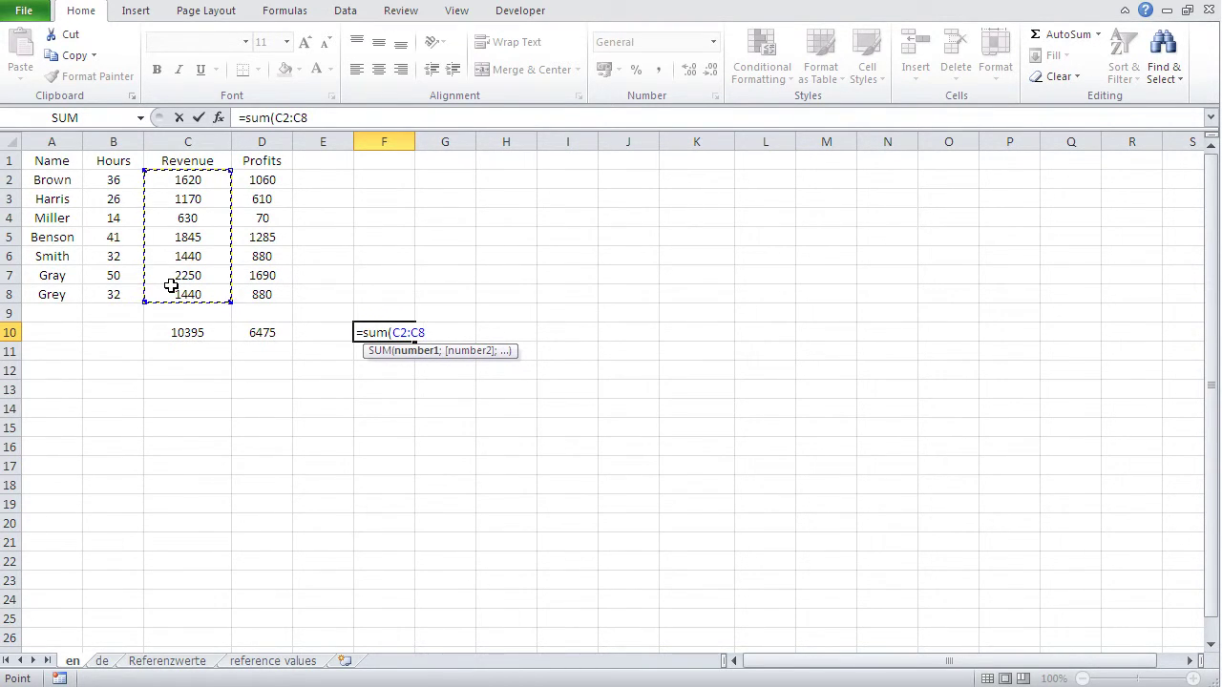
pyautogui.write(')')
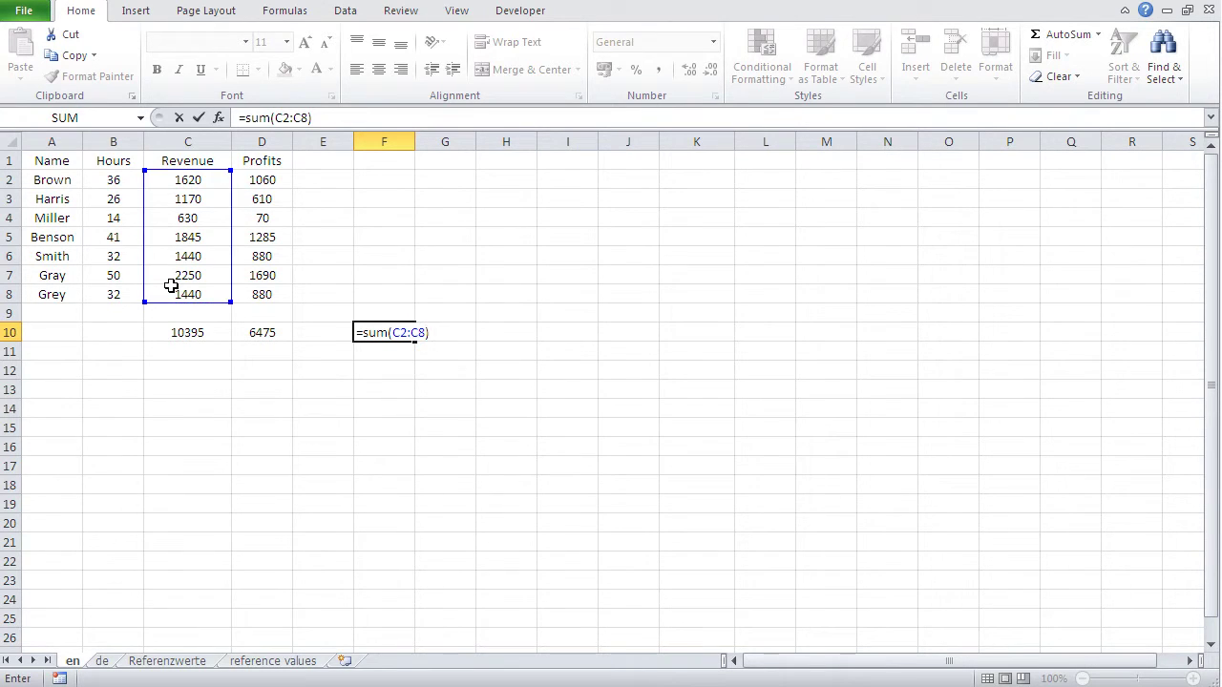
pyautogui.press('Return')
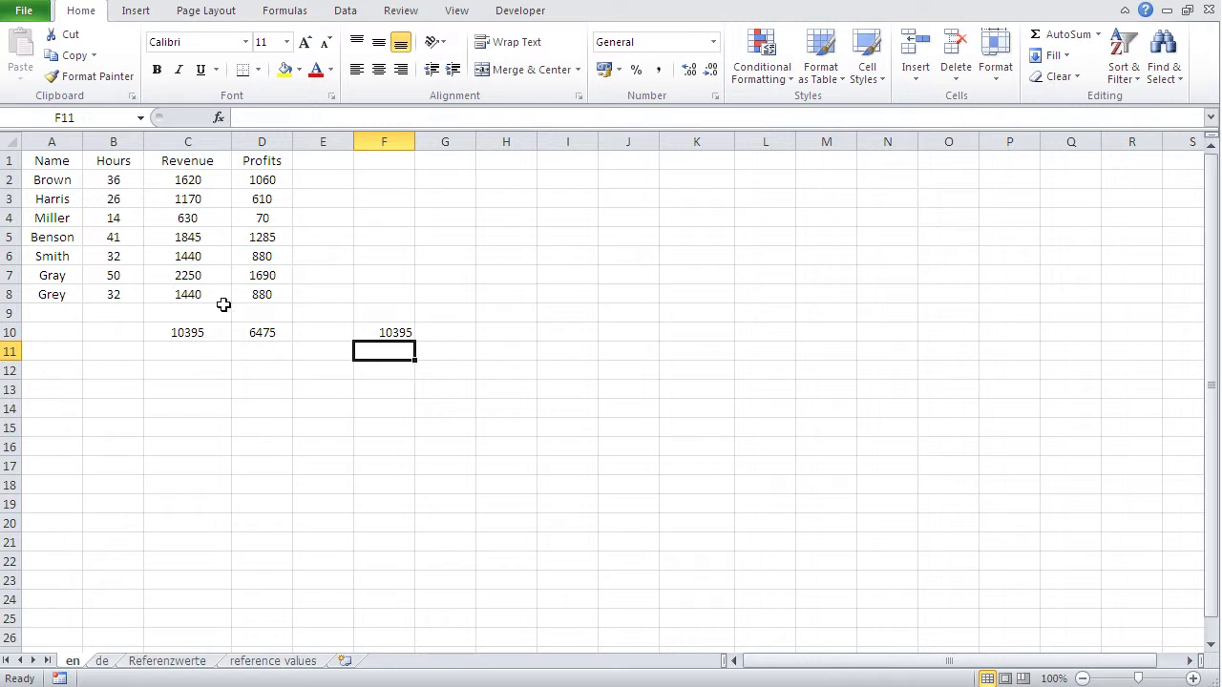
pyautogui.click(182, 332)
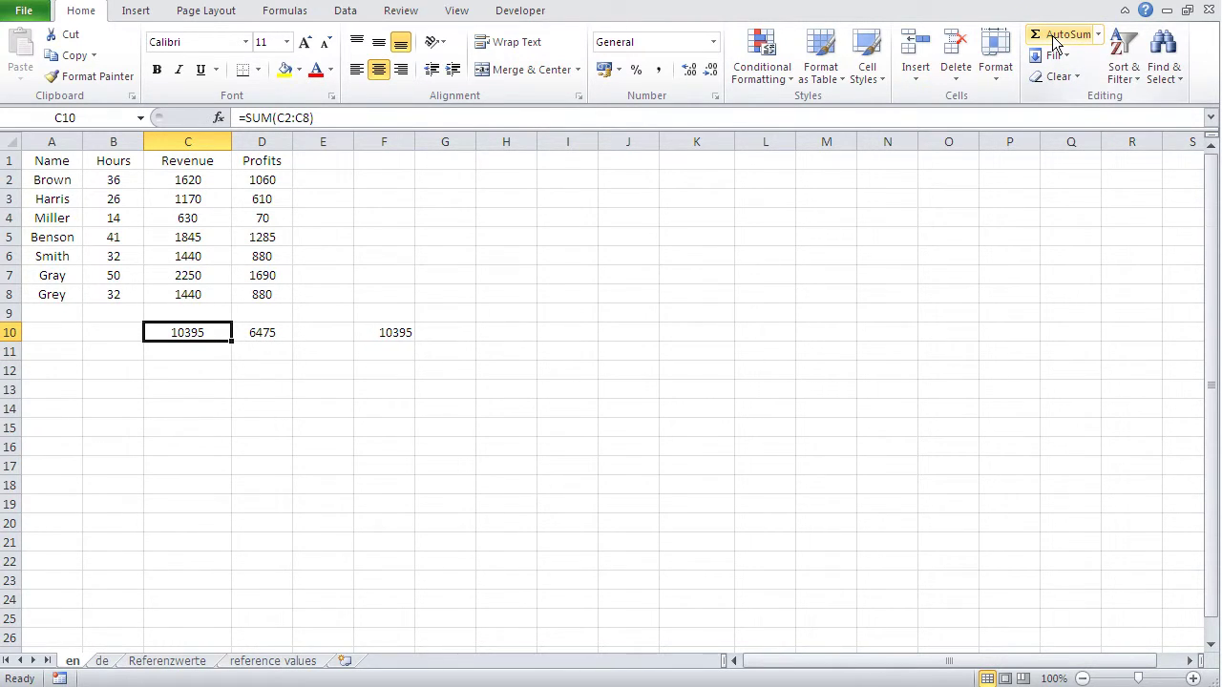
pyautogui.click(260, 333)
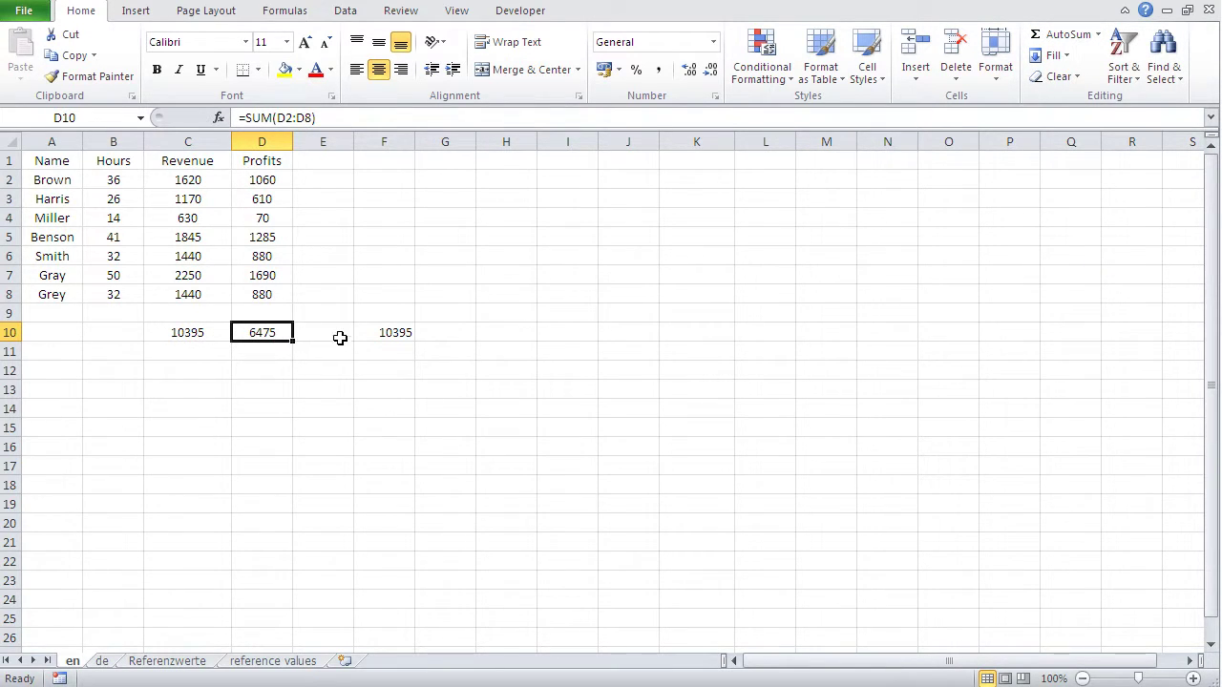
# Step: Insert the SUM function in cell H5 from the All category, with the revenue values C2:C8 as its first argument
pyautogui.click(505, 236)
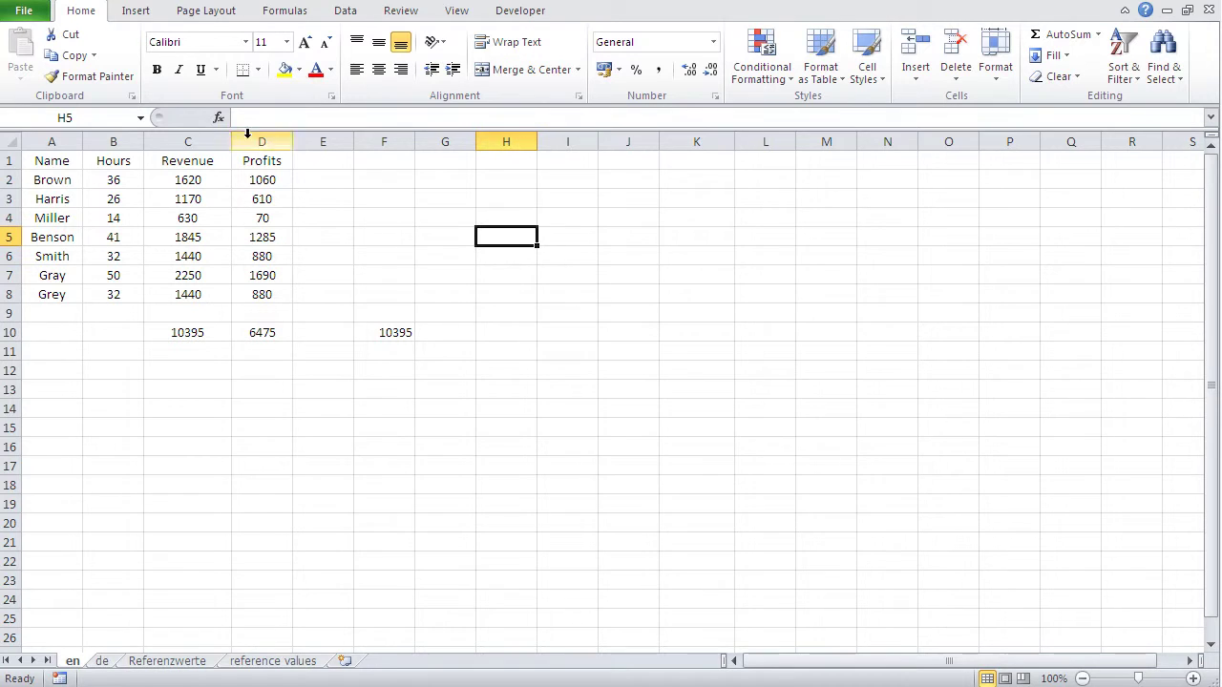
pyautogui.click(219, 120)
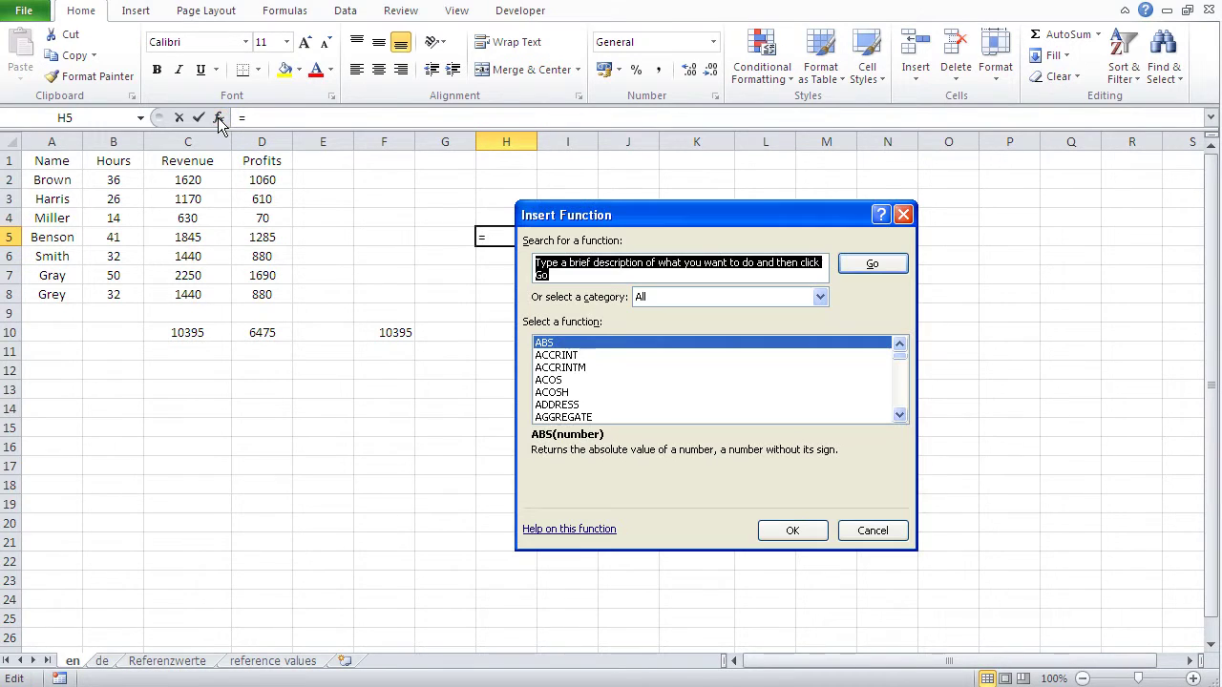
pyautogui.click(722, 299)
pyautogui.click(708, 330)
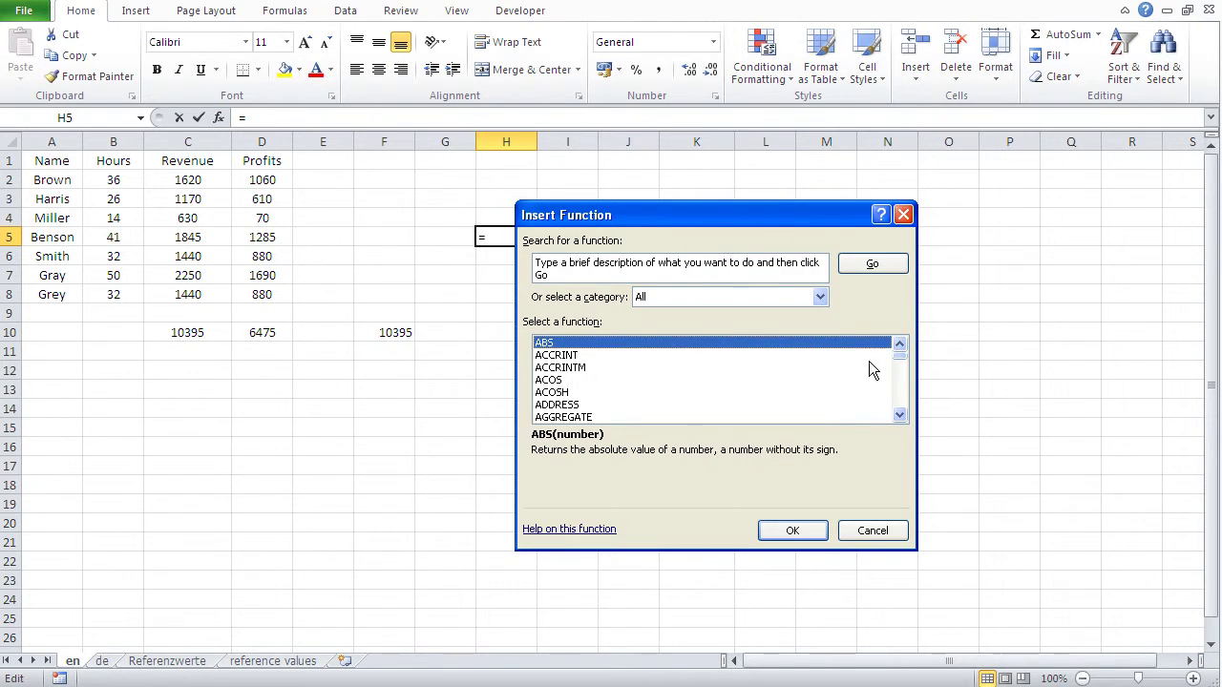
pyautogui.moveTo(903, 359); pyautogui.dragTo(900, 400)
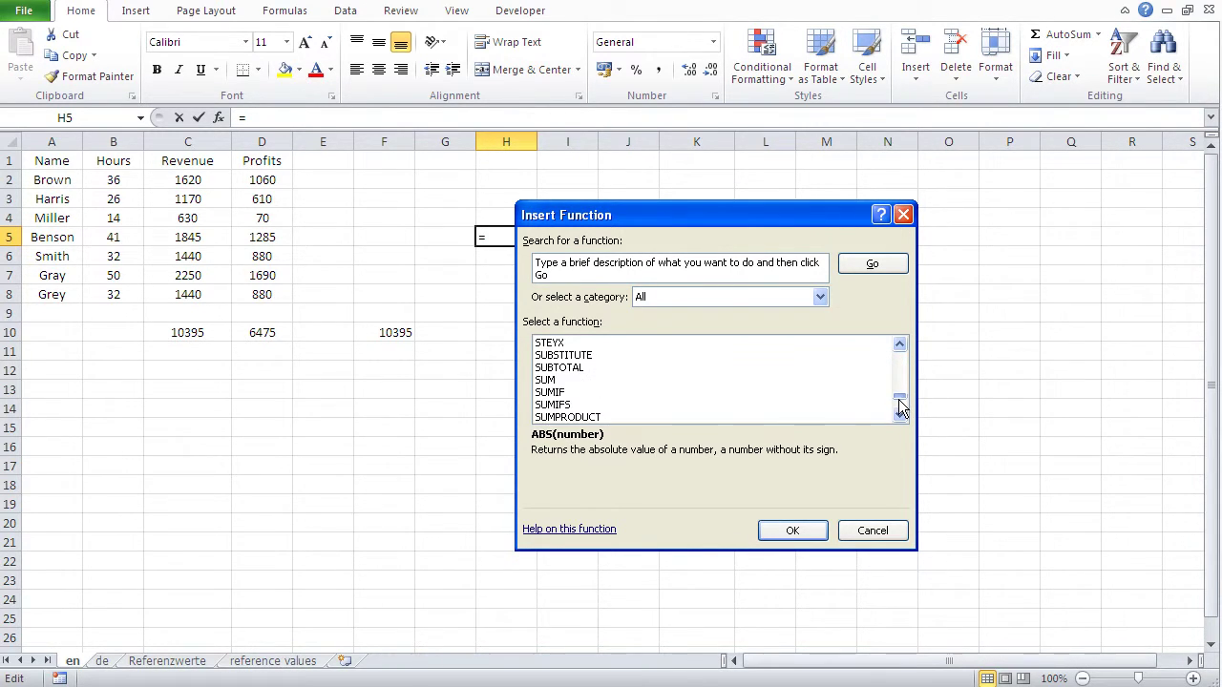
pyautogui.click(546, 382)
pyautogui.doubleClick(548, 381)
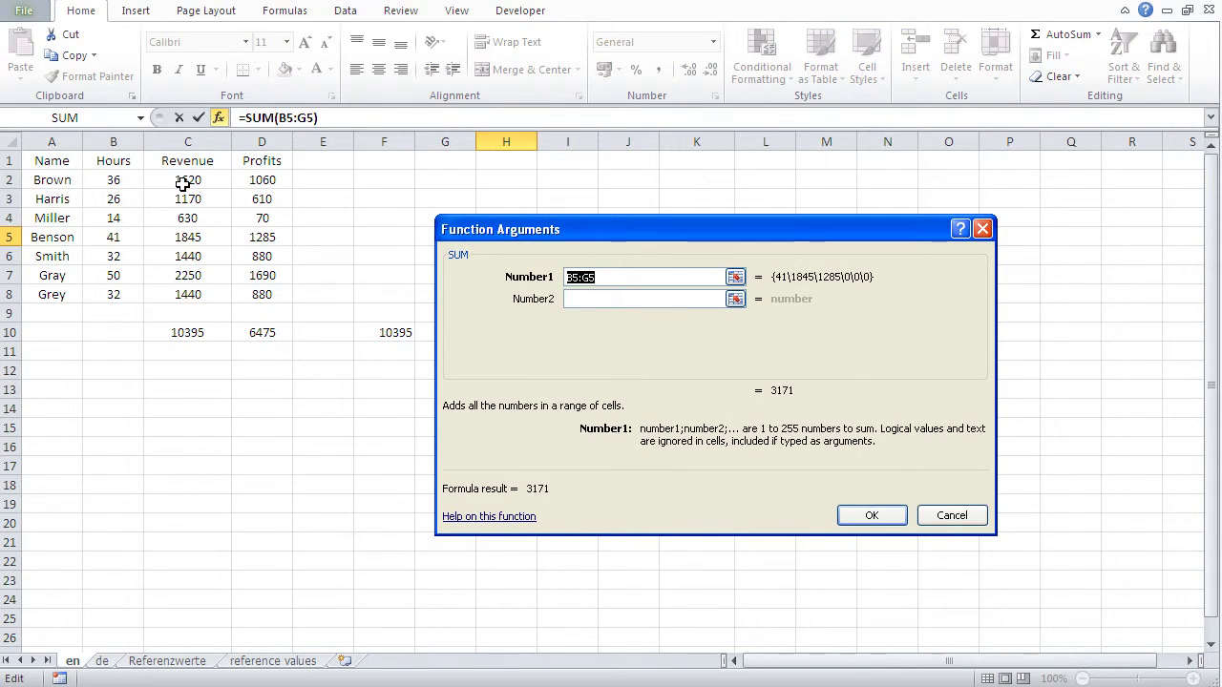
pyautogui.moveTo(185, 184); pyautogui.dragTo(184, 294)
pyautogui.click(859, 521)
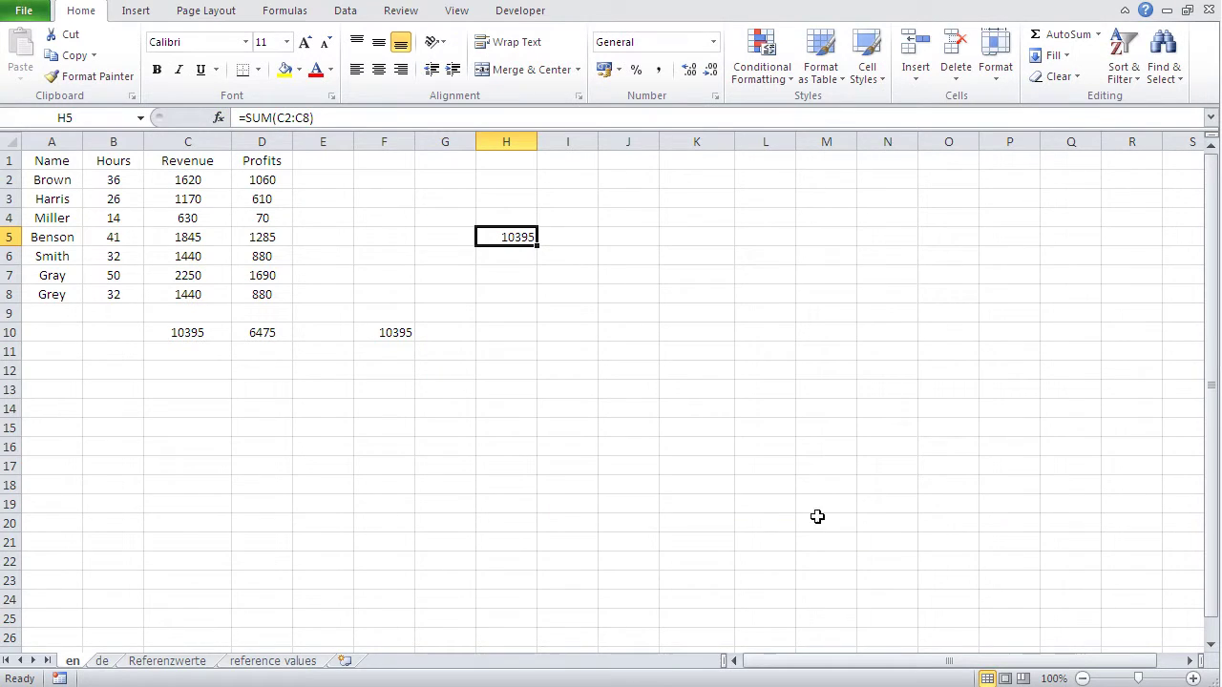
# Step: Enter the formula =SUM(D2:D8) in cell H10 to total the profit values
pyautogui.click(498, 332)
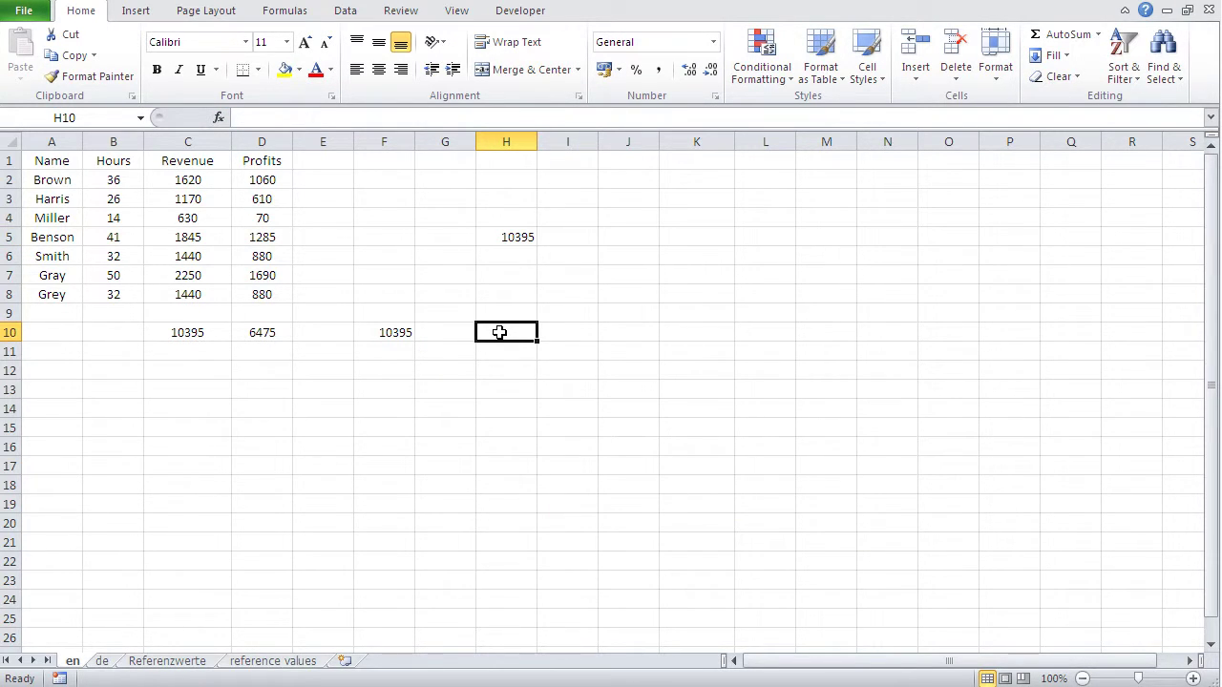
pyautogui.write('=sum(')
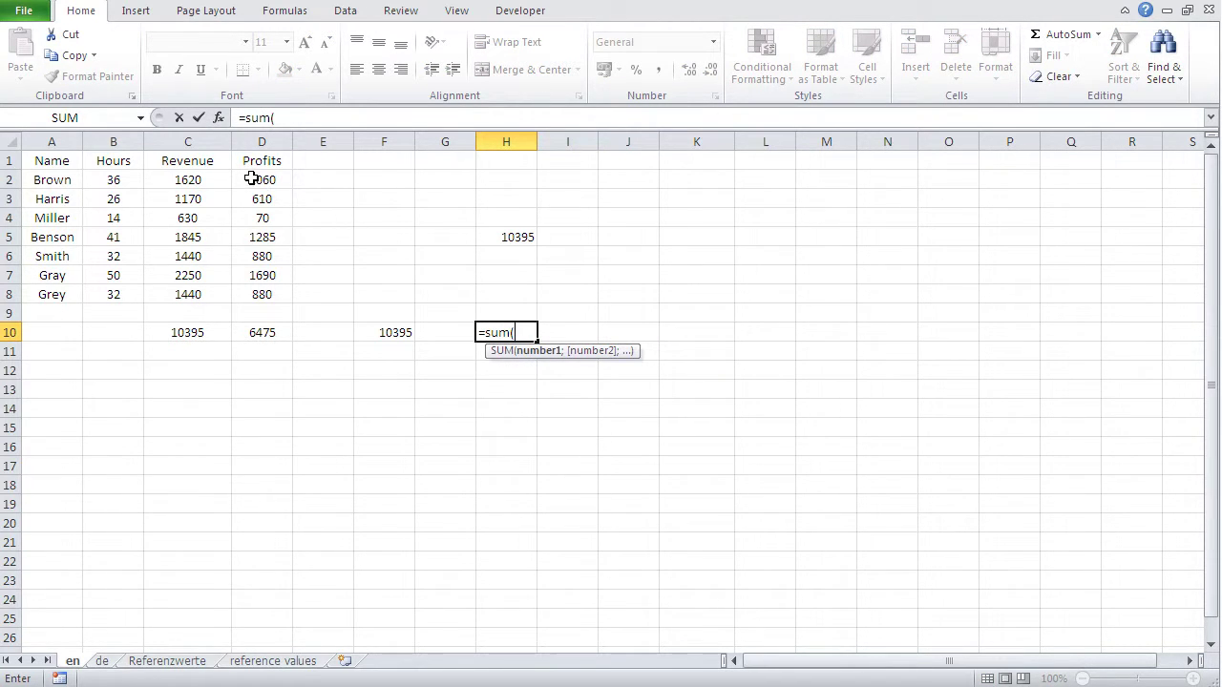
pyautogui.moveTo(250, 179); pyautogui.dragTo(248, 294)
pyautogui.write(')')
pyautogui.press('Return')
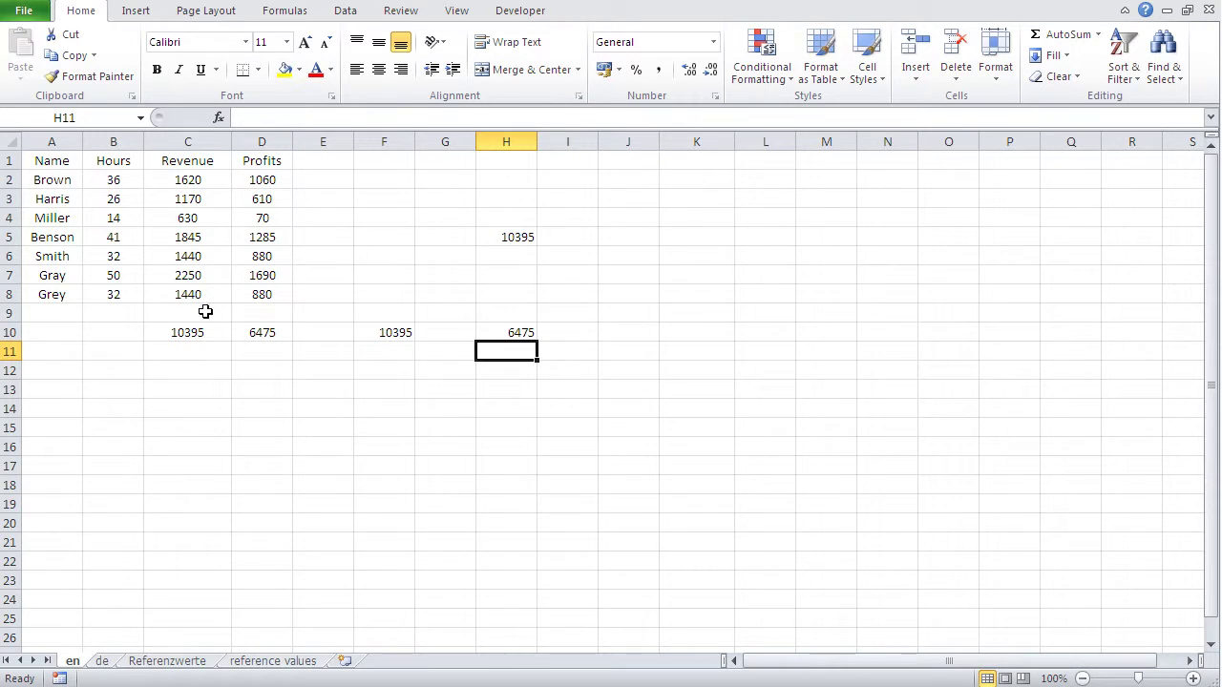
# Step: Clear the totals in the range C10:H11 and in cell H5
pyautogui.moveTo(178, 329); pyautogui.dragTo(521, 344)
pyautogui.press('Delete')
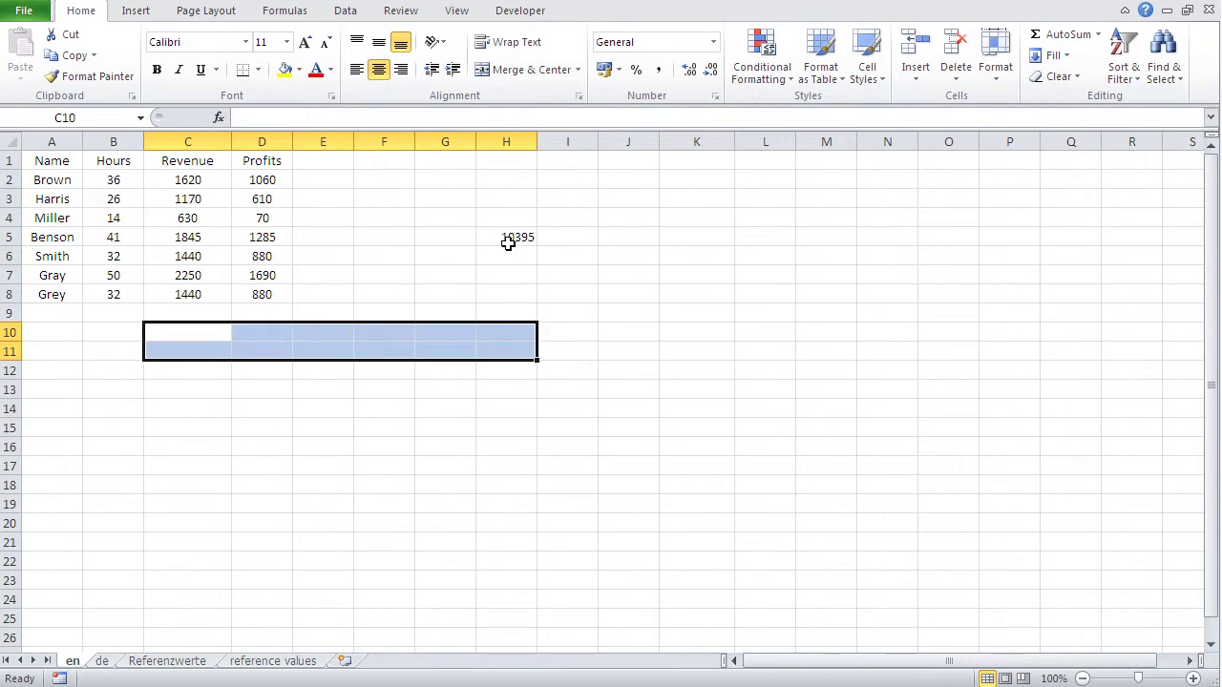
pyautogui.click(505, 240)
pyautogui.press('Delete')
# Step: Enter the labels Sum, Count and CountA in cells J2 to J4
pyautogui.click(622, 181)
pyautogui.write('Sum')
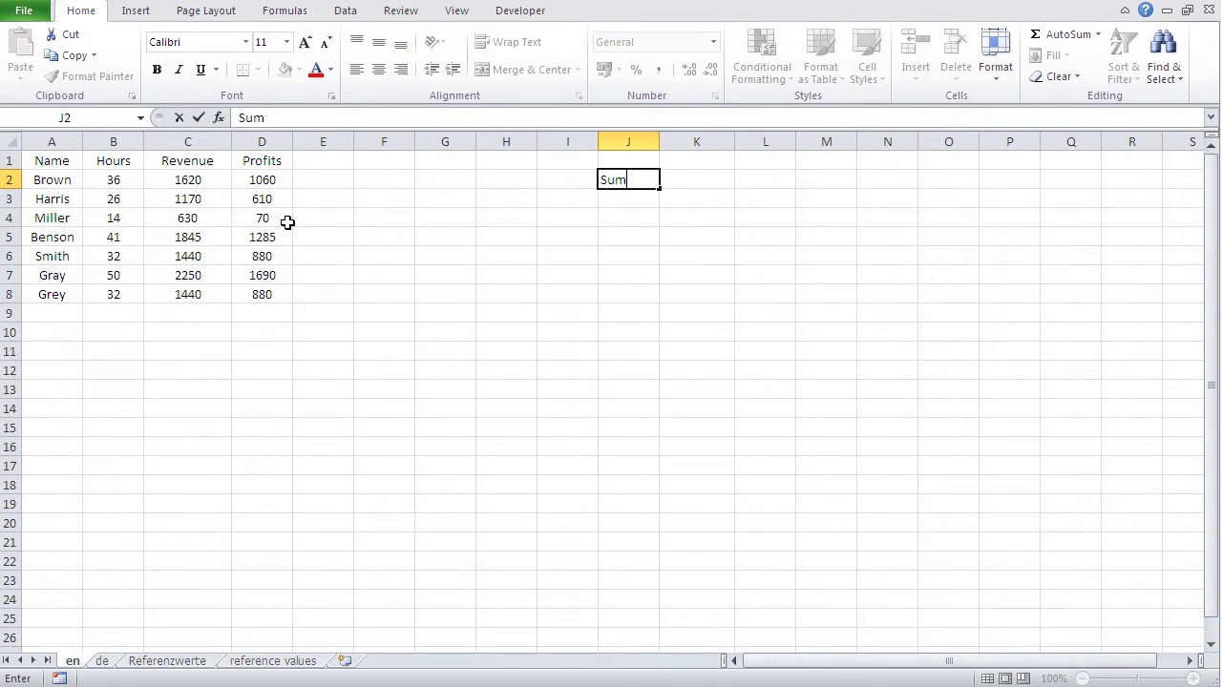
pyautogui.press('Return')
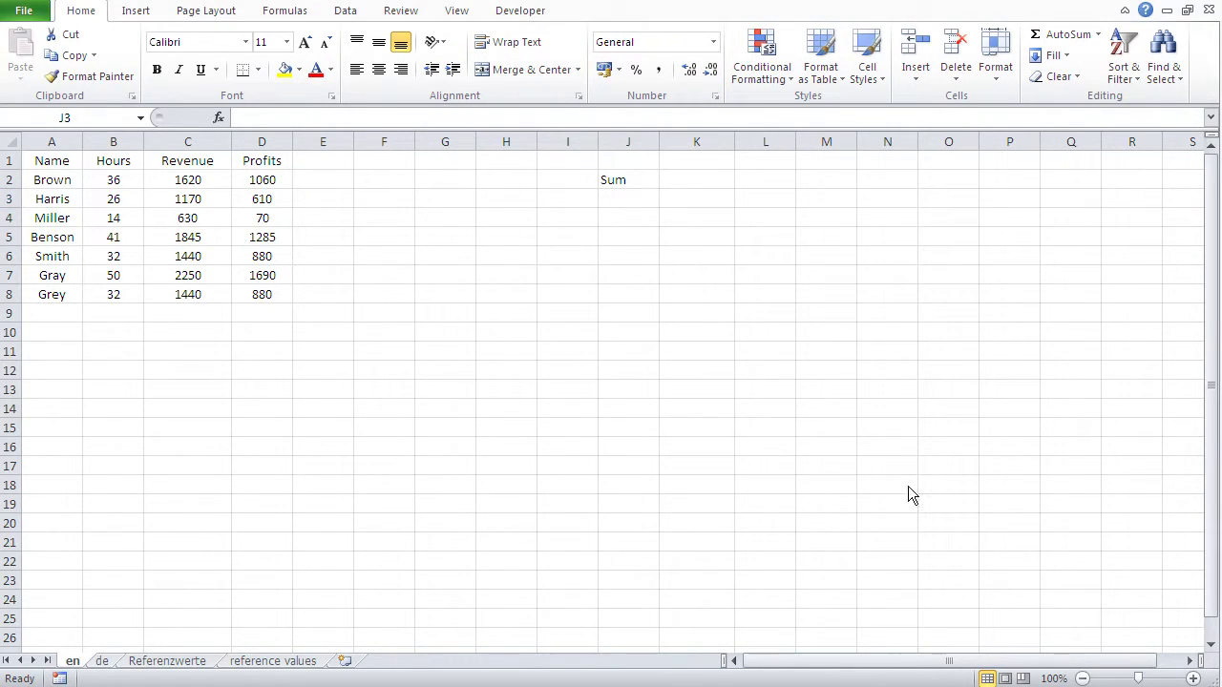
pyautogui.click(623, 208)
pyautogui.write('Count')
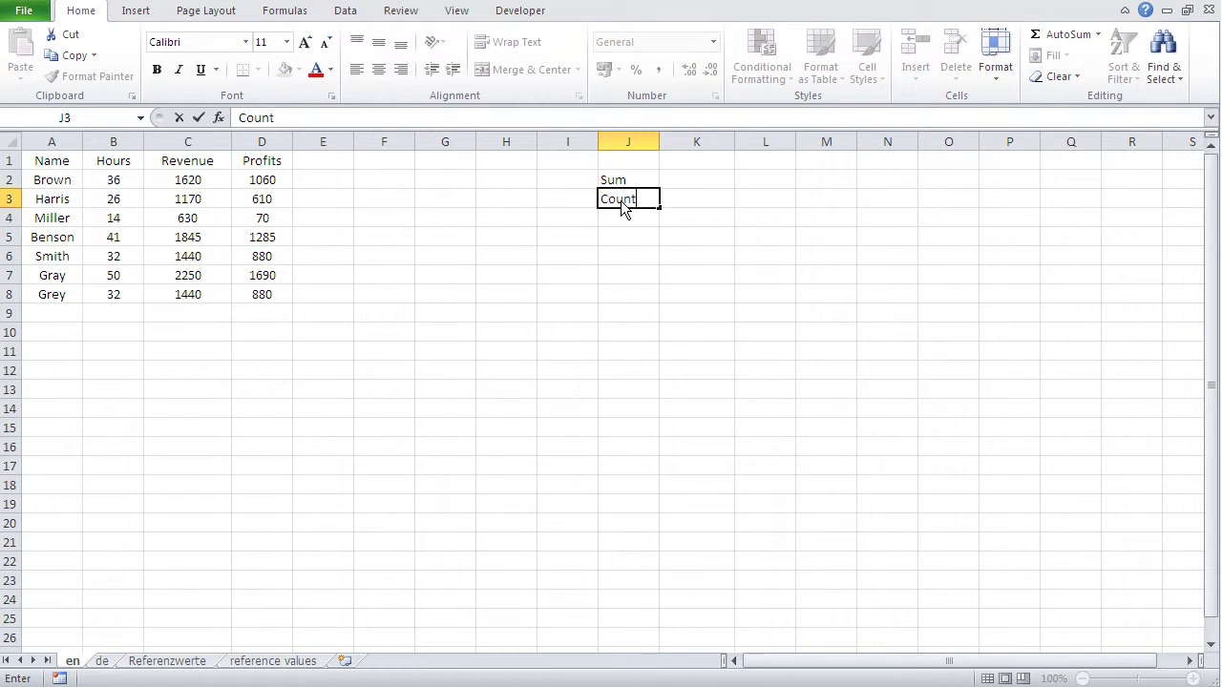
pyautogui.press('Return')
pyautogui.write('Coun')
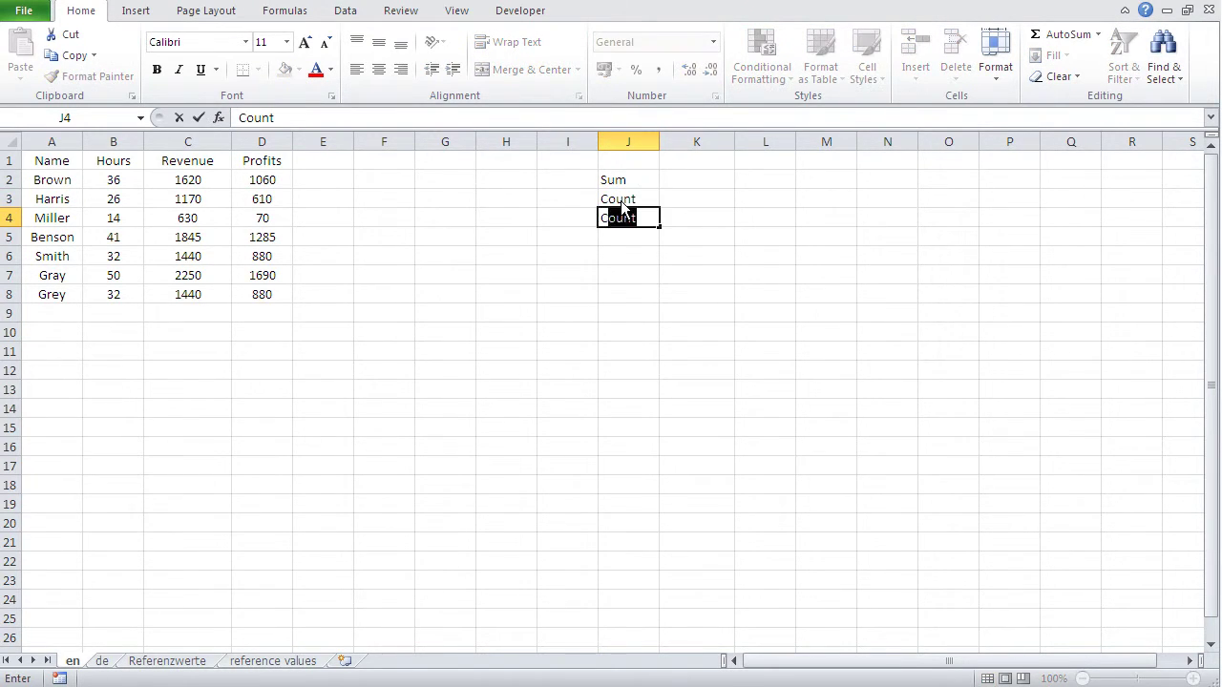
pyautogui.write('tA')
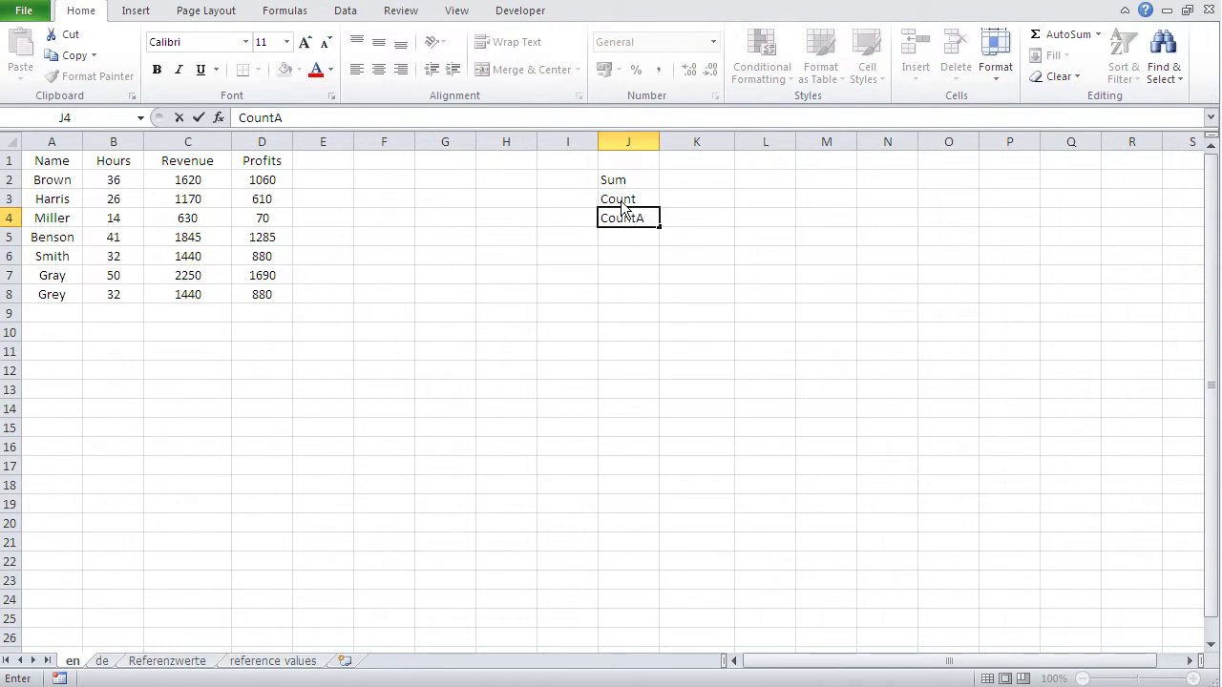
pyautogui.press('Return')
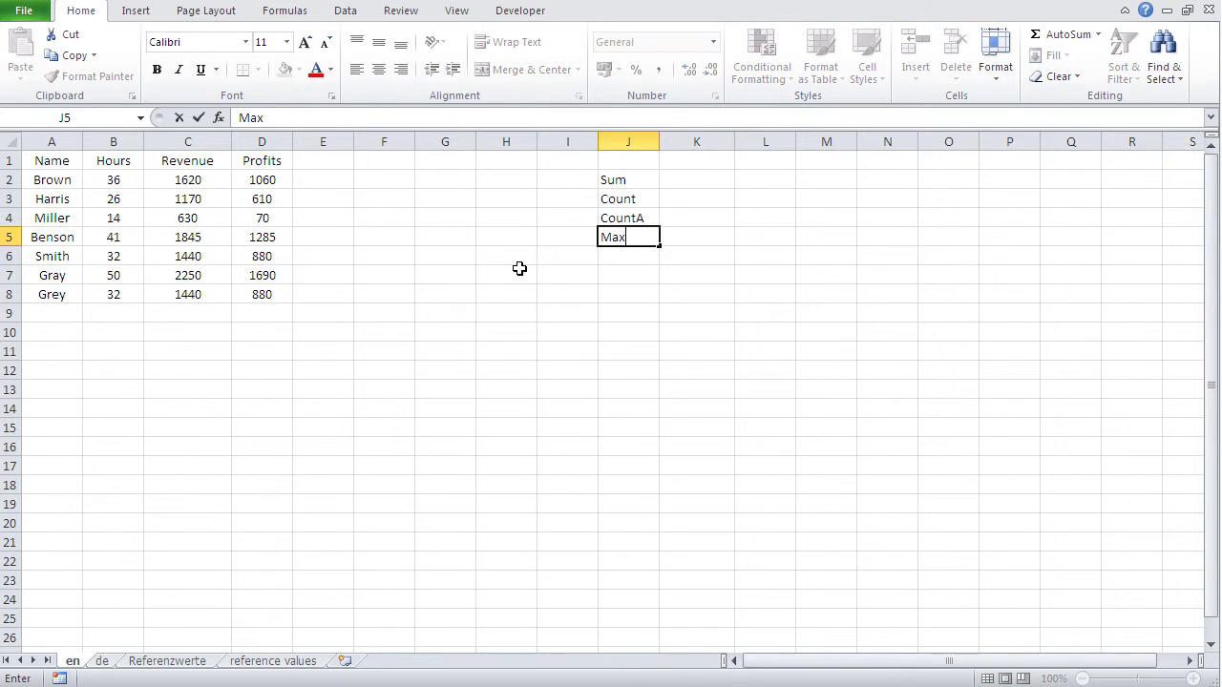
# Step: Continue the label list with Max, Min and Average in cells J5 to J7
pyautogui.press('Return')
pyautogui.write('Min')
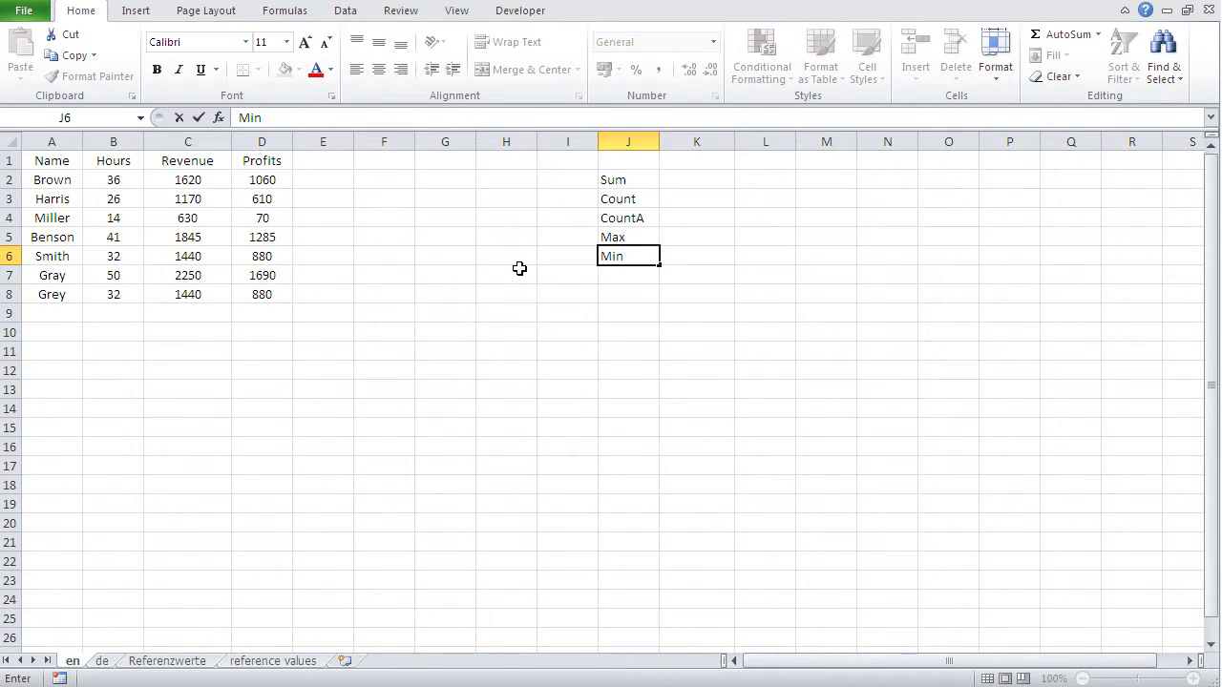
pyautogui.press('Return')
pyautogui.write('Av')
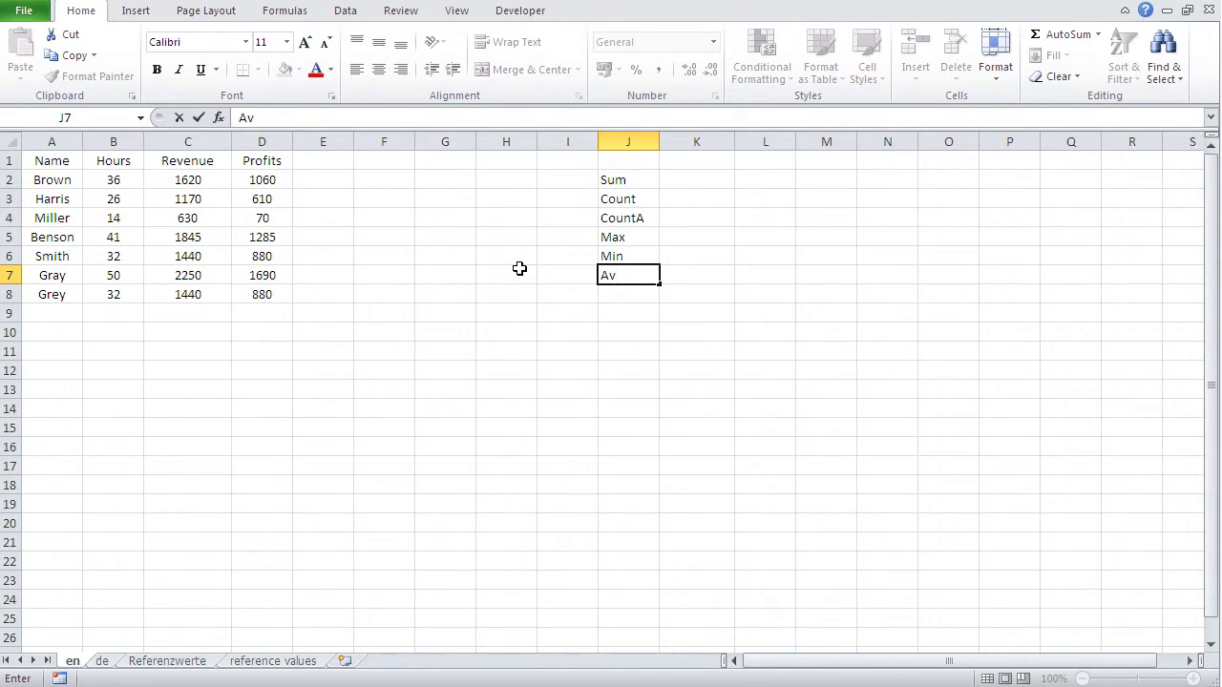
pyautogui.write('erage')
pyautogui.press('Return')
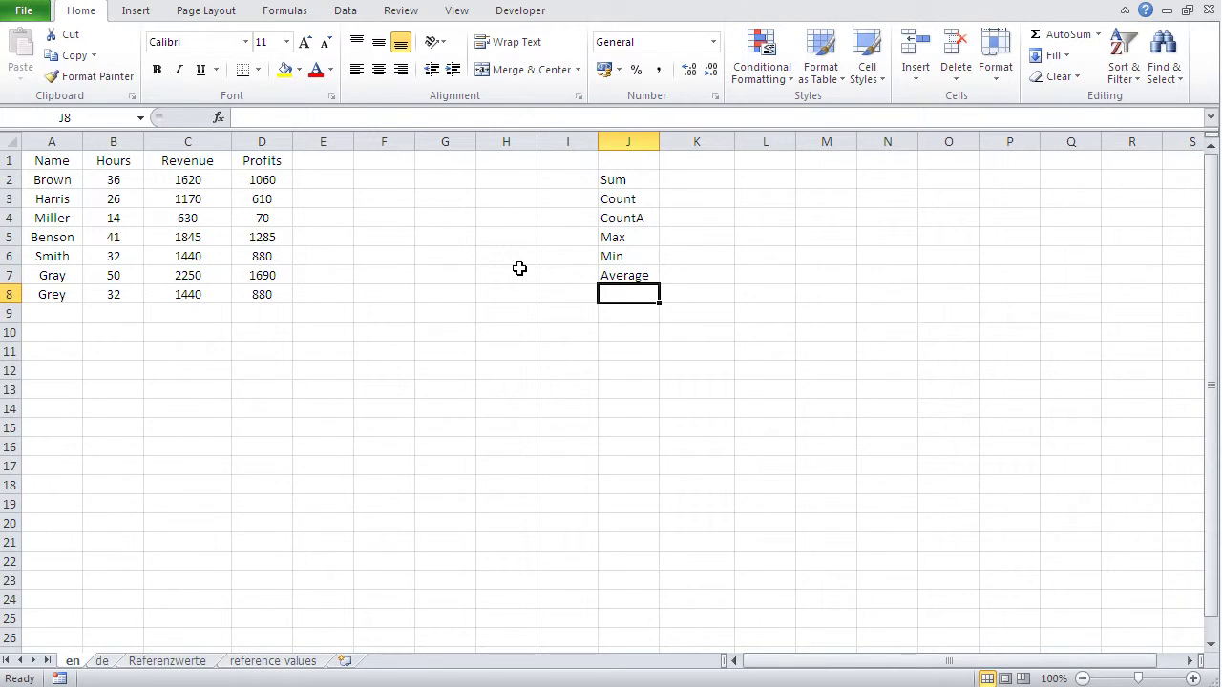
# Step: Enter the formula =SUM(B2:B8) in cell K2 to total the hours beside the Sum label
pyautogui.click(695, 175)
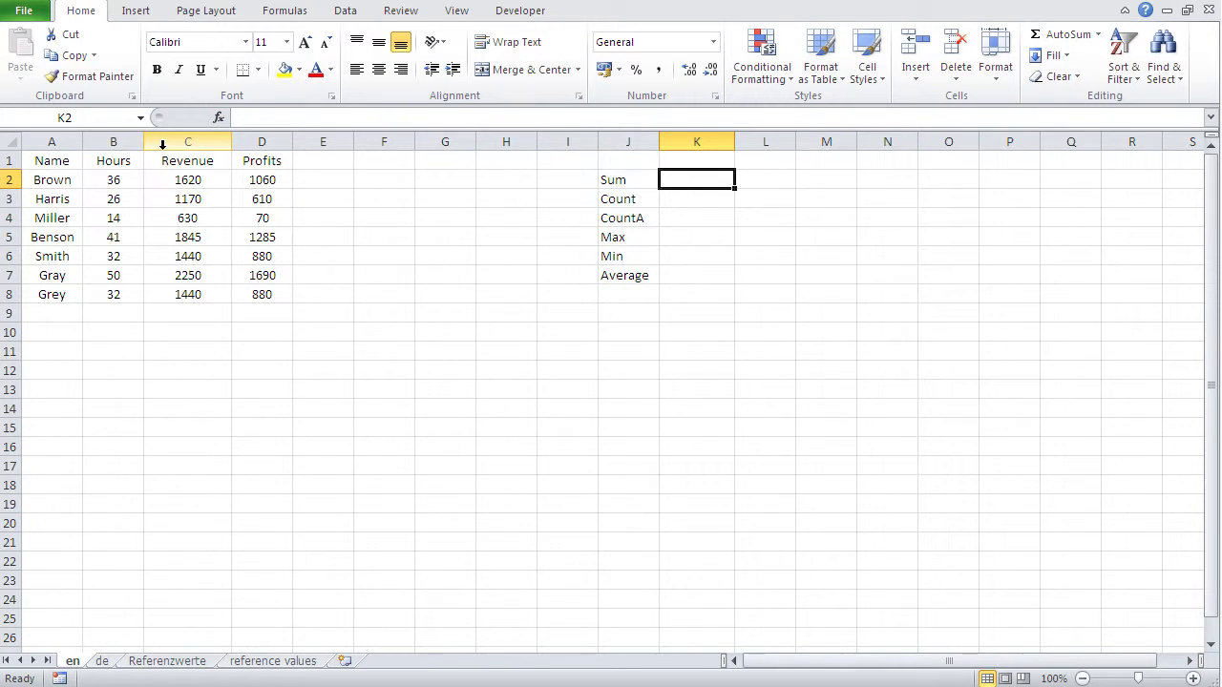
pyautogui.write('=sum(')
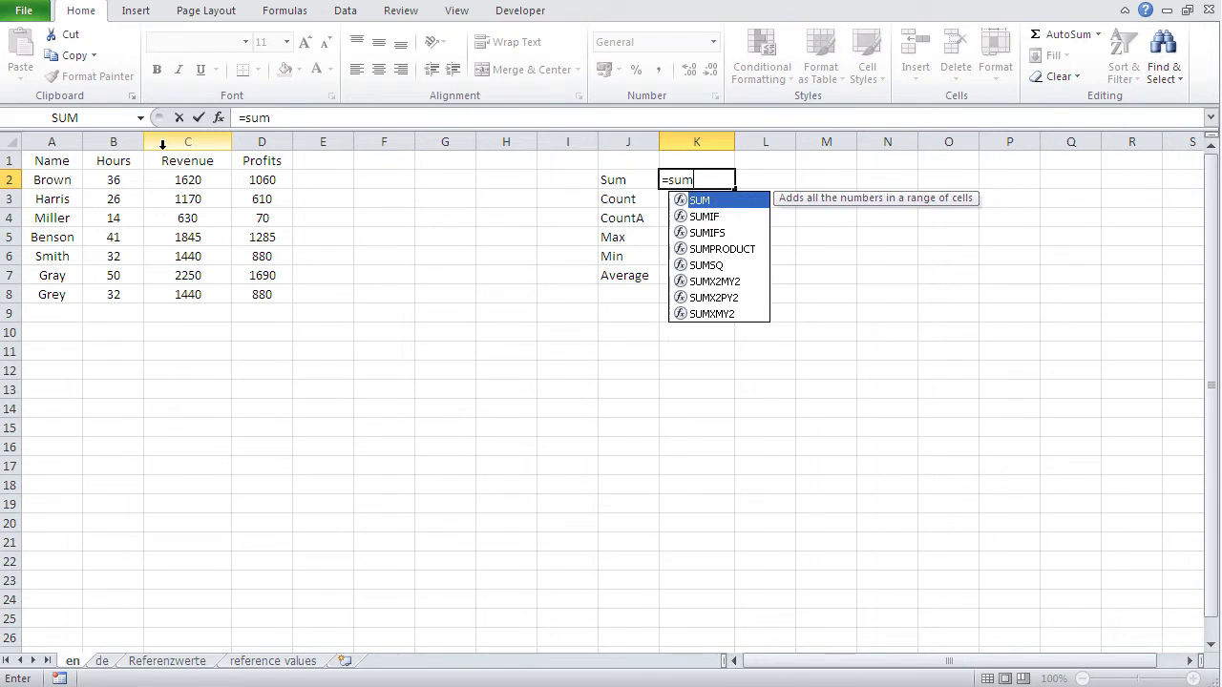
pyautogui.click(105, 185)
pyautogui.moveTo(105, 185); pyautogui.dragTo(105, 294)
pyautogui.write(')')
pyautogui.press('Return')
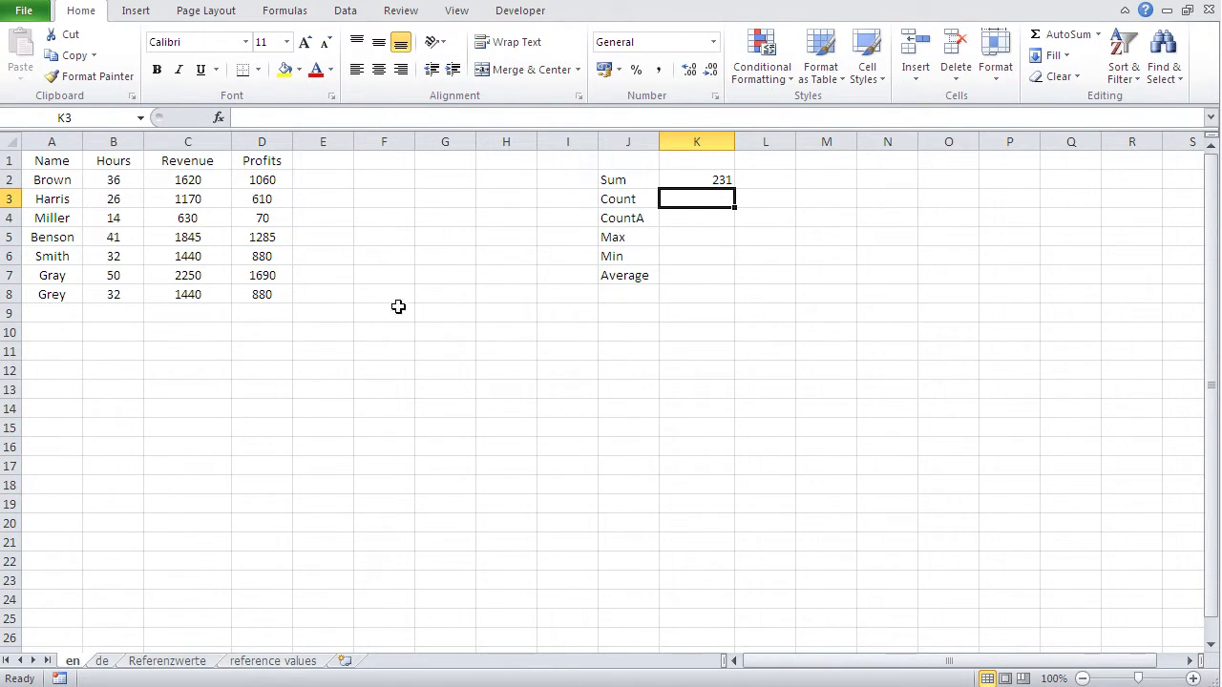
# Step: Insert the COUNT function over the hours range B1:B8 in cell K3 beside the Count label
pyautogui.click(218, 118)
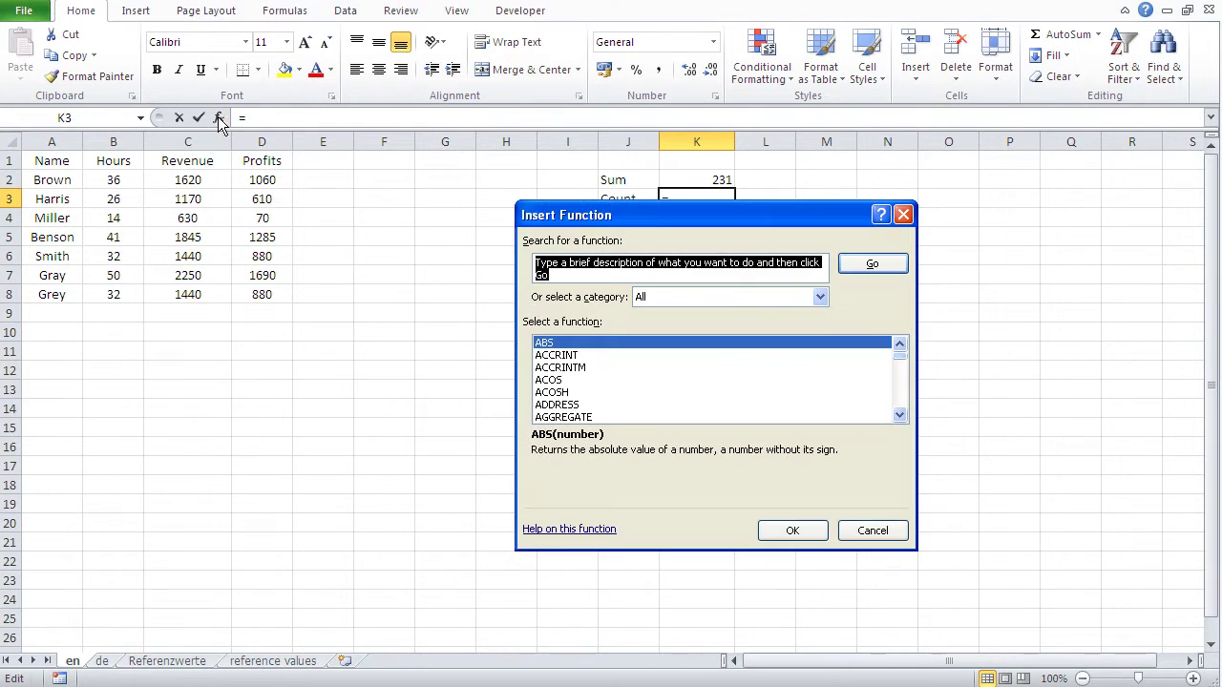
pyautogui.click(900, 415)
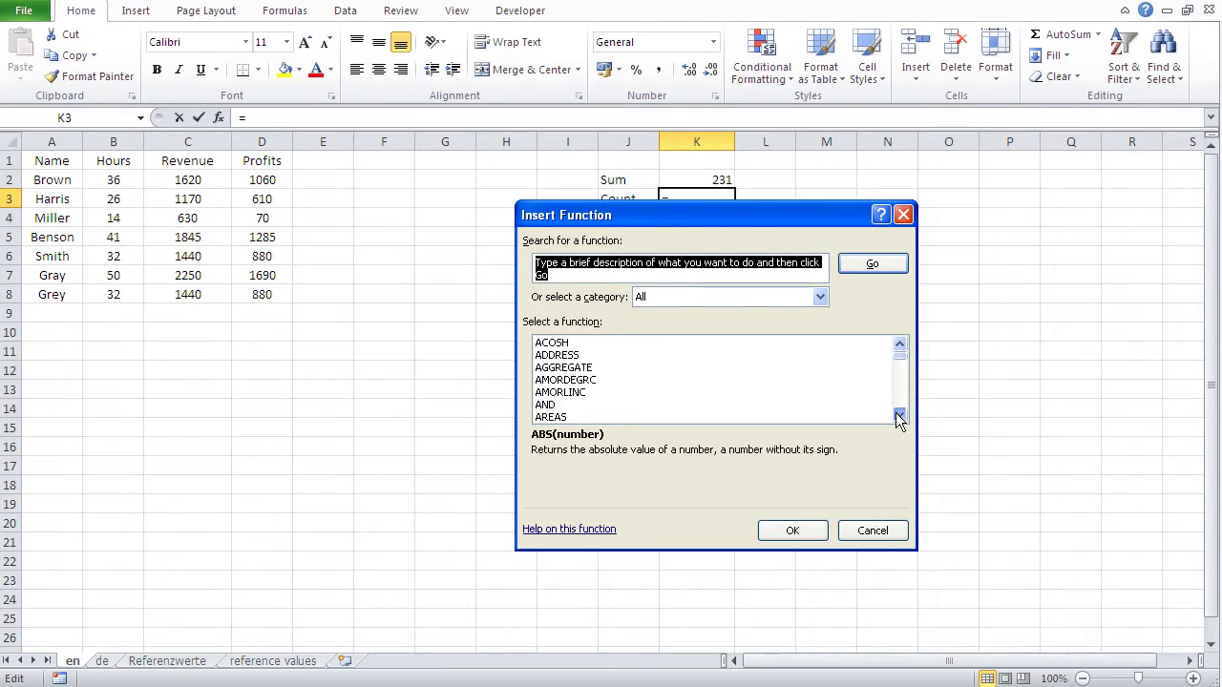
pyautogui.moveTo(896, 412); pyautogui.dragTo(899, 420)
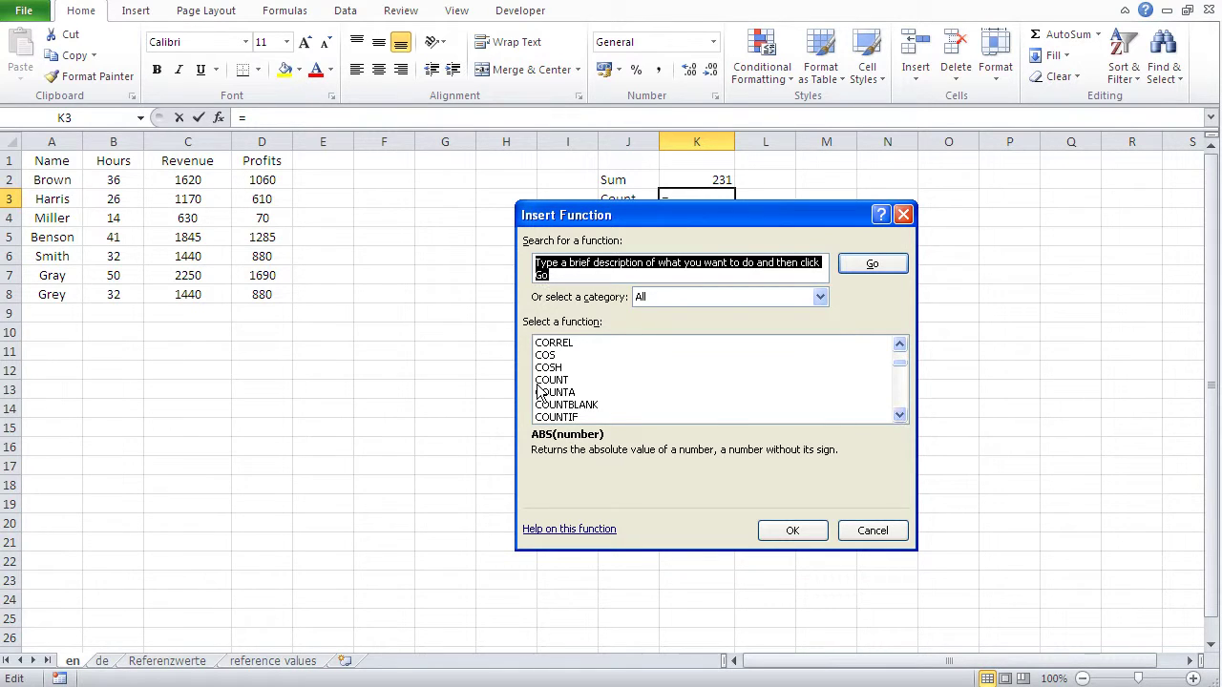
pyautogui.click(546, 381)
pyautogui.click(793, 532)
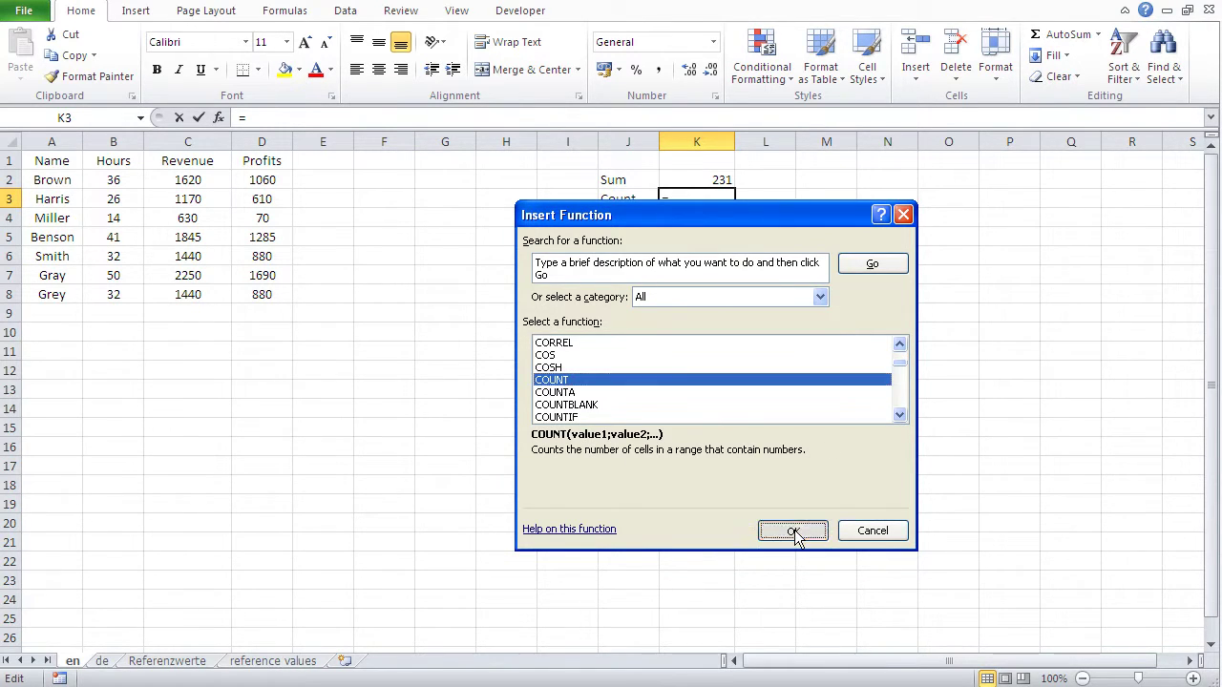
pyautogui.moveTo(113, 160); pyautogui.dragTo(110, 295)
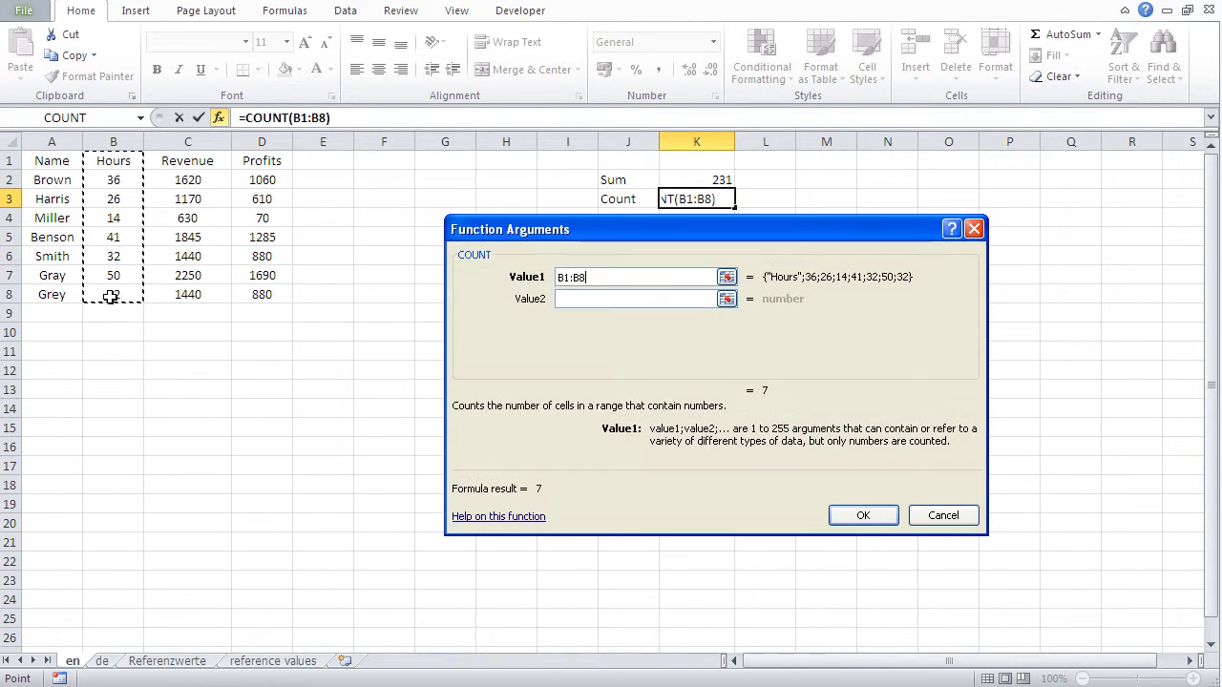
pyautogui.click(859, 517)
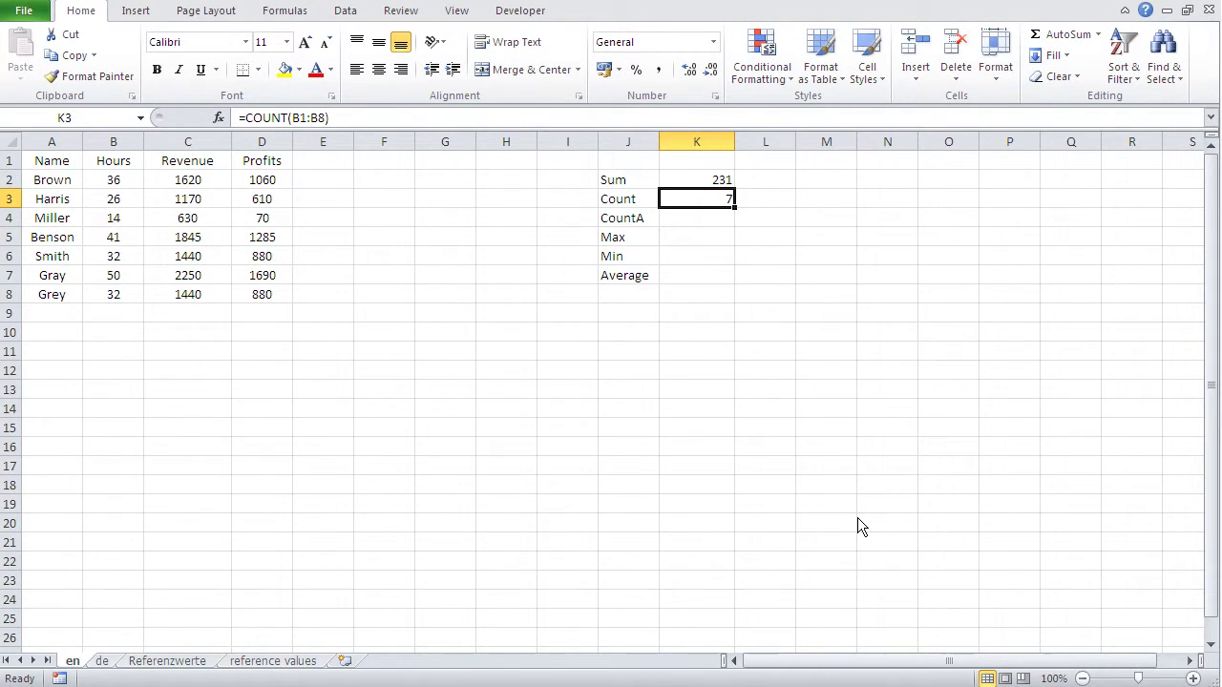
# Step: Insert the COUNTA function over the range B1:B8 in cell K4 beside the CountA label
pyautogui.click(702, 219)
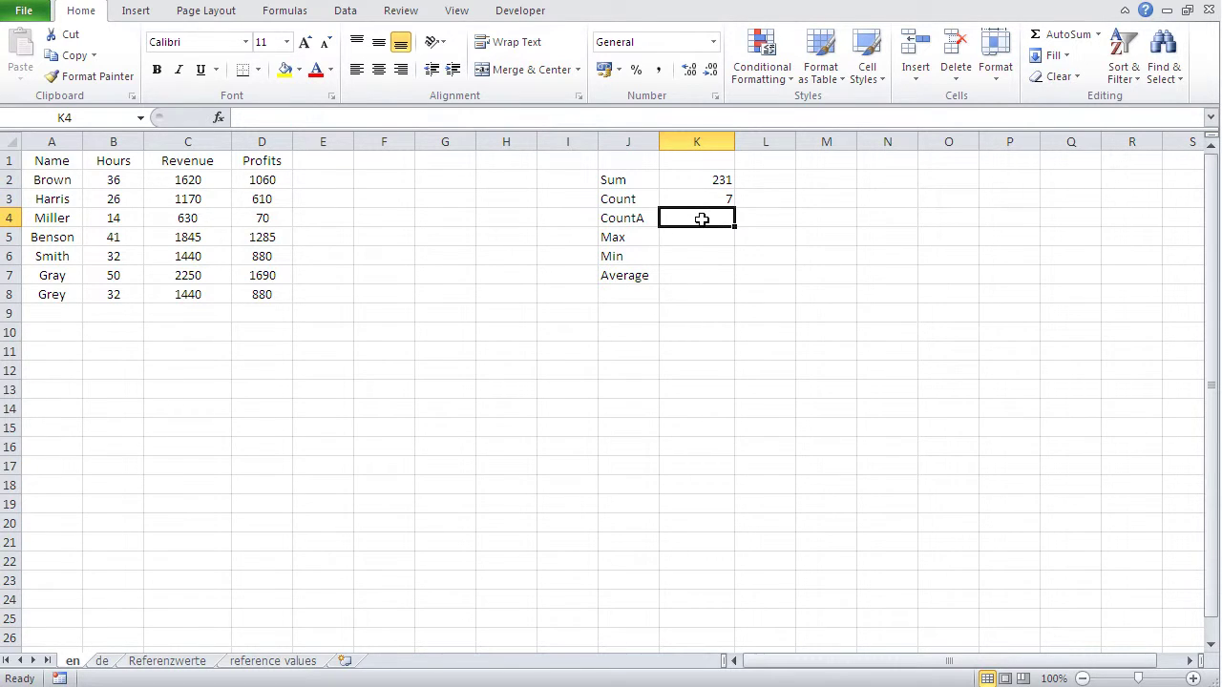
pyautogui.click(219, 117)
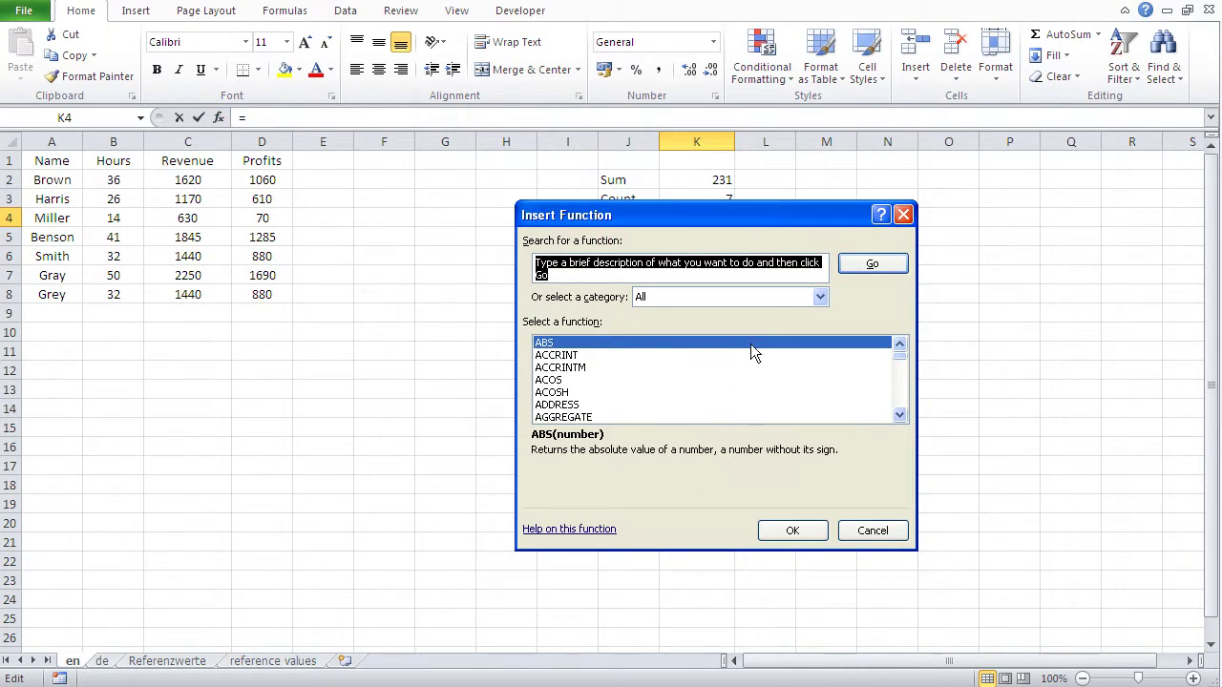
pyautogui.moveTo(895, 357); pyautogui.dragTo(899, 371)
pyautogui.click(900, 417)
pyautogui.click(901, 417)
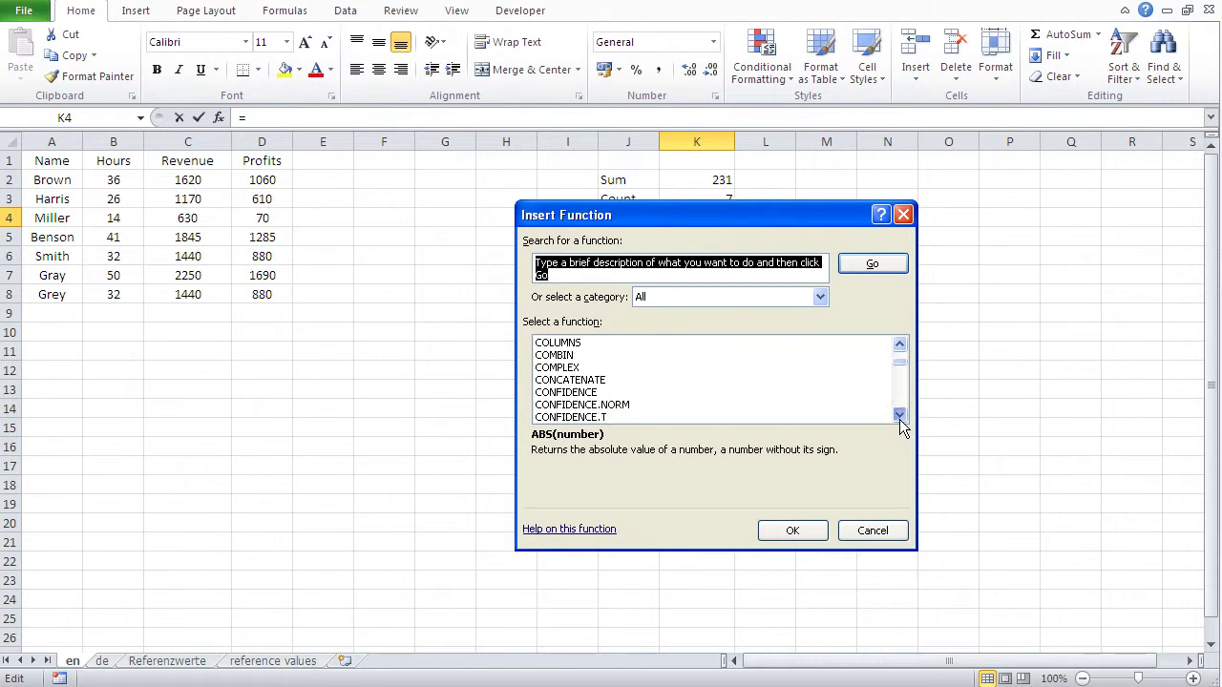
pyautogui.click(901, 417)
pyautogui.click(900, 418)
pyautogui.click(900, 417)
pyautogui.click(537, 393)
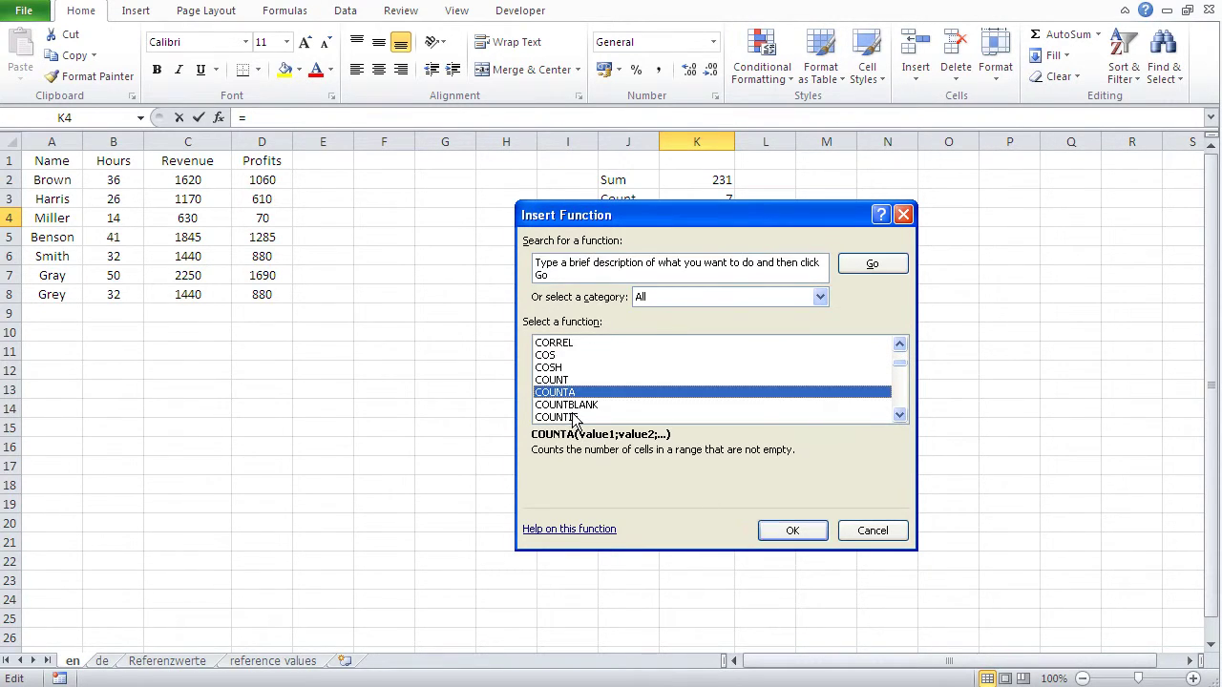
pyautogui.click(792, 531)
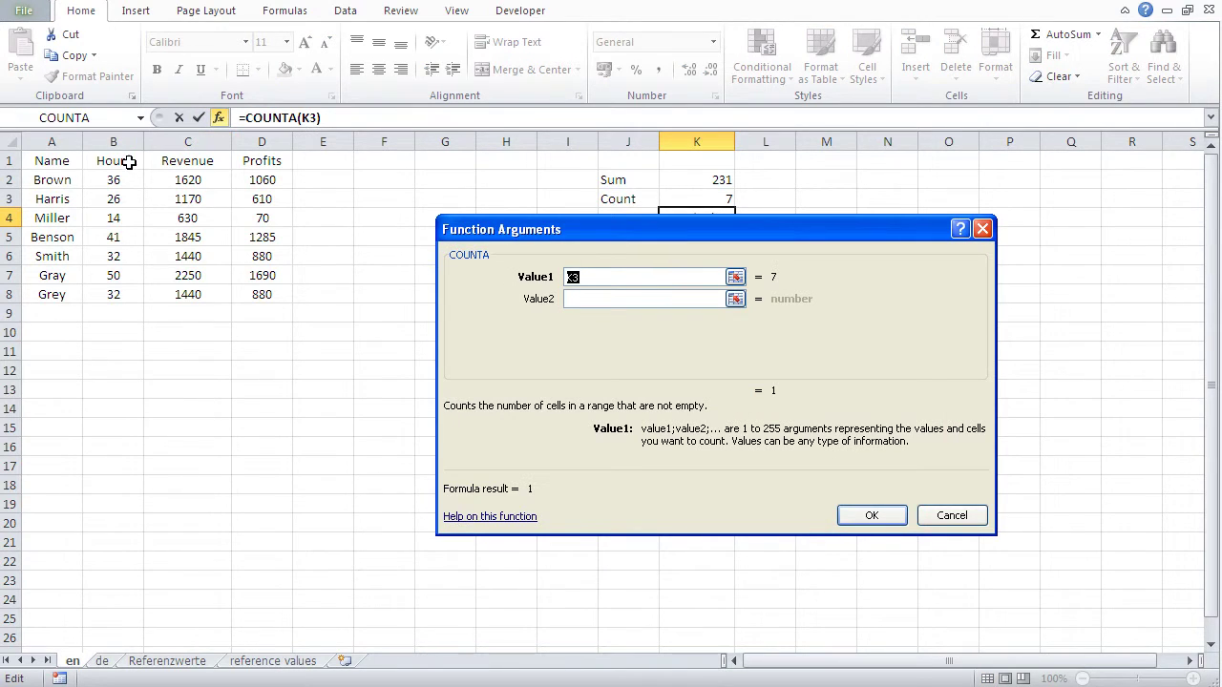
pyautogui.moveTo(128, 161); pyautogui.dragTo(113, 294)
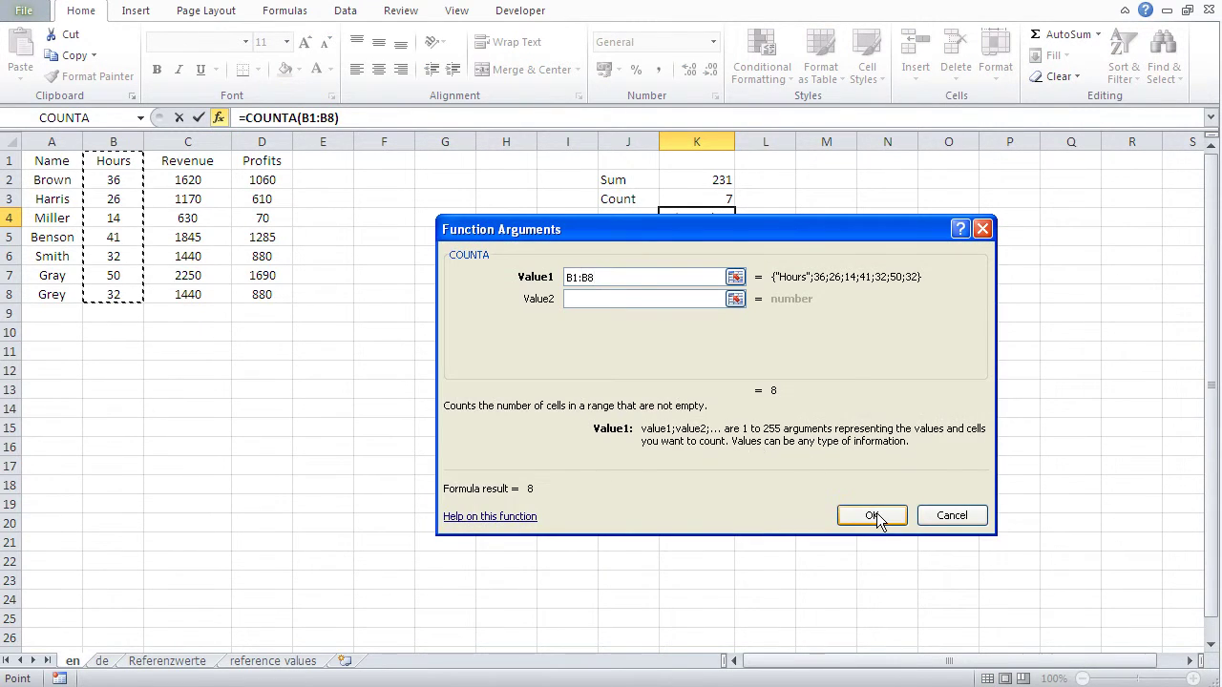
pyautogui.click(872, 516)
pyautogui.click(784, 465)
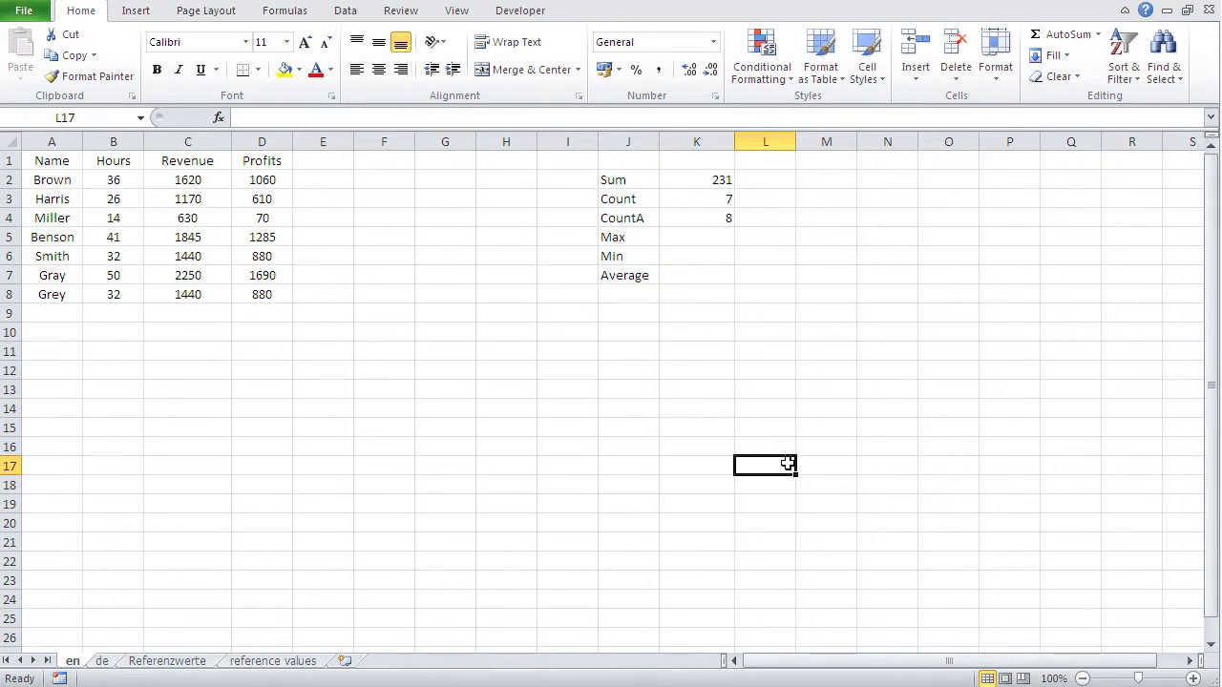
# Step: Examine which cells the COUNT and COUNTA formulas in K3 and K4 refer to, comparing their highlighted ranges
pyautogui.click(678, 200)
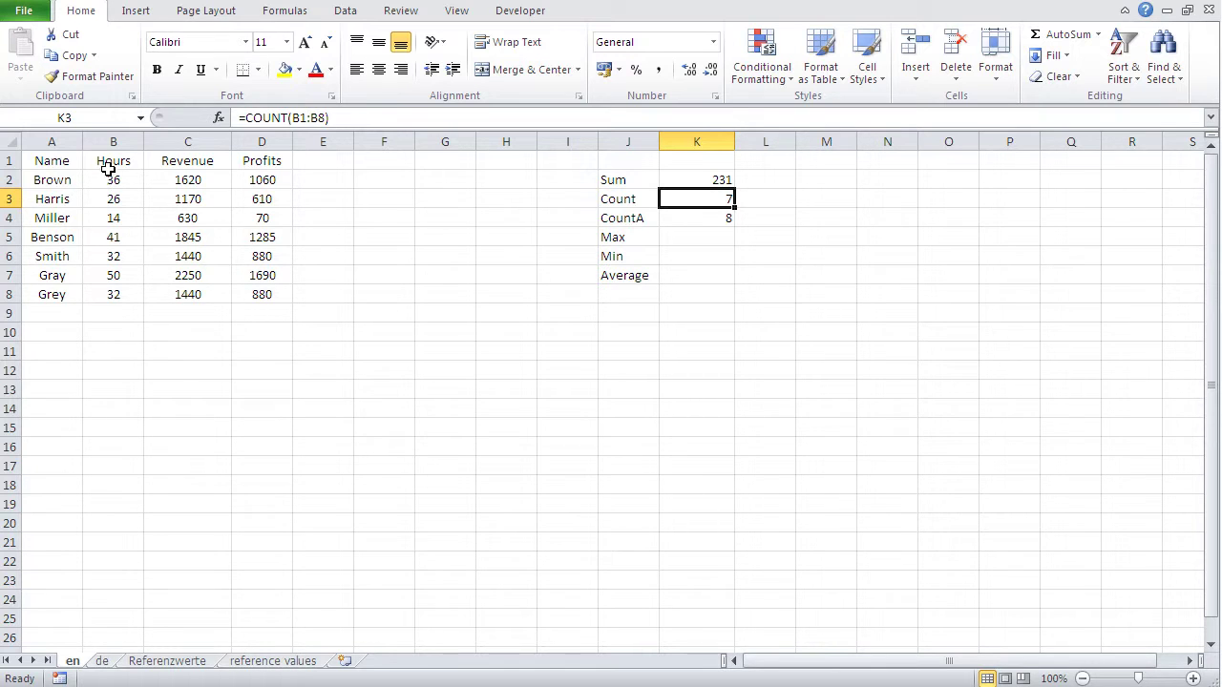
pyautogui.click(354, 116)
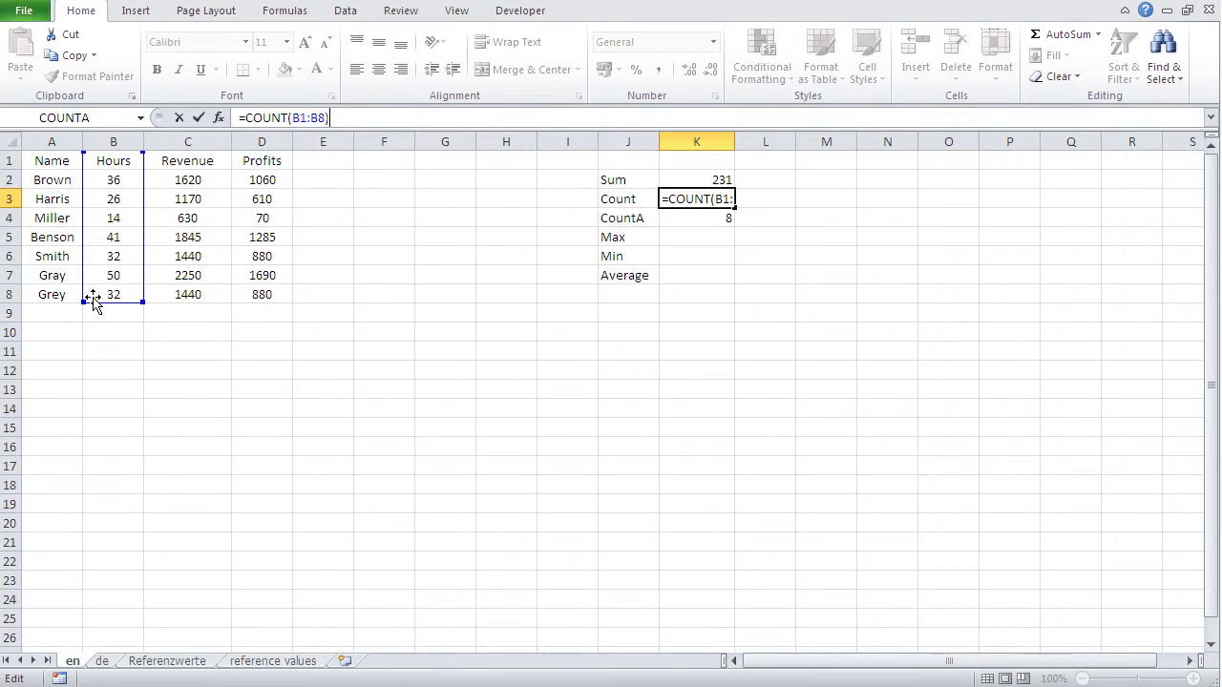
pyautogui.press('Return')
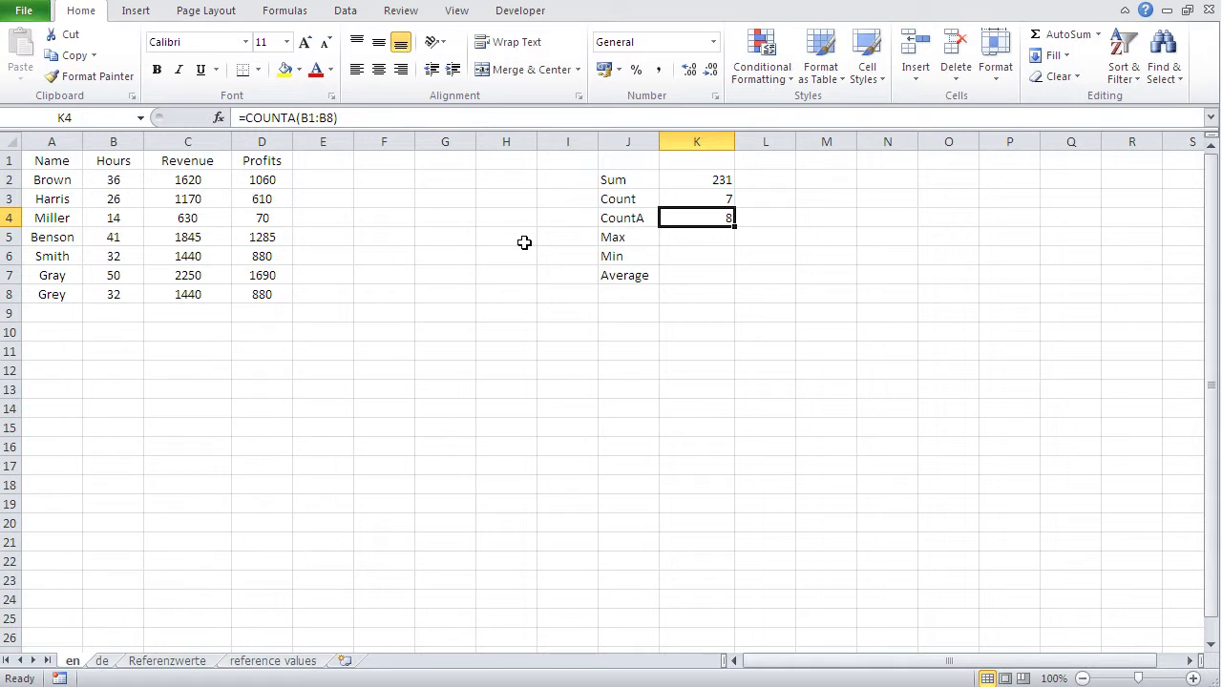
pyautogui.click(343, 117)
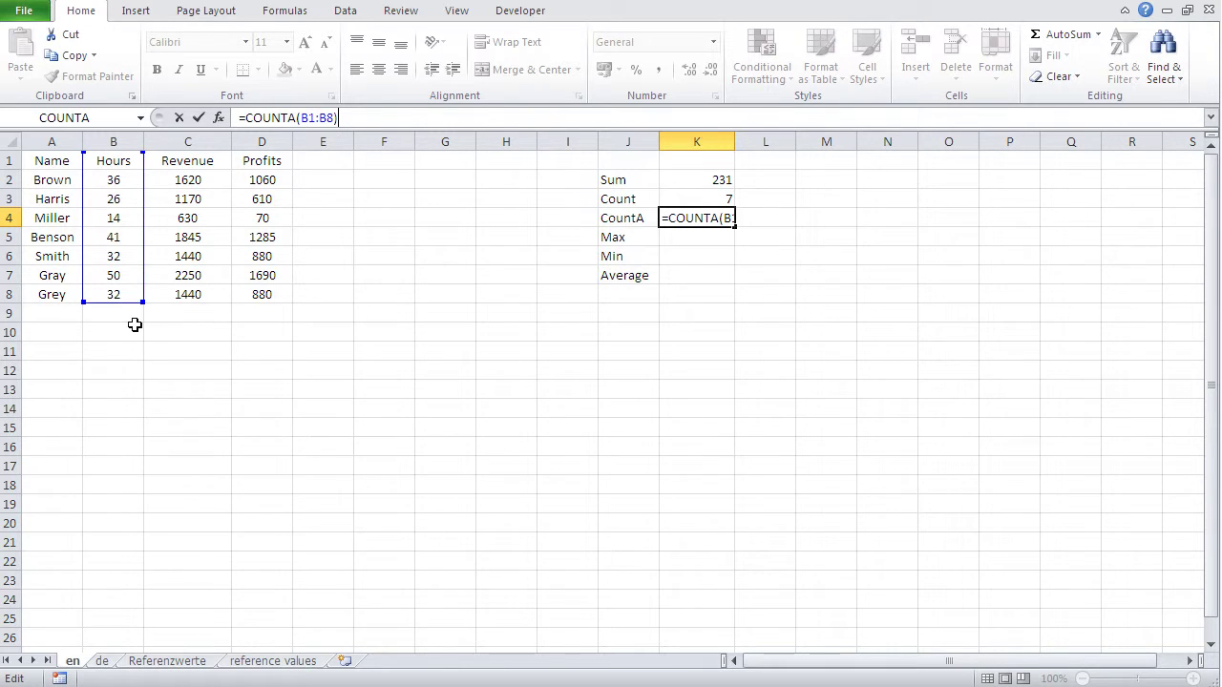
pyautogui.press('Return')
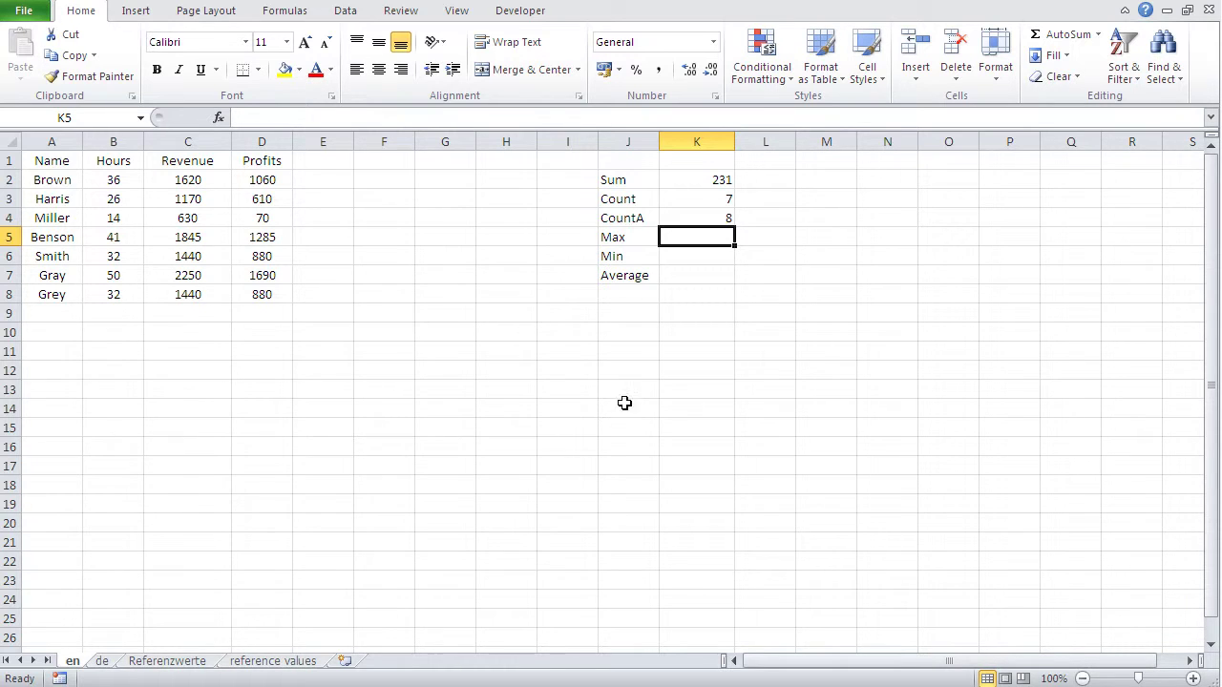
pyautogui.click(703, 198)
pyautogui.click(336, 116)
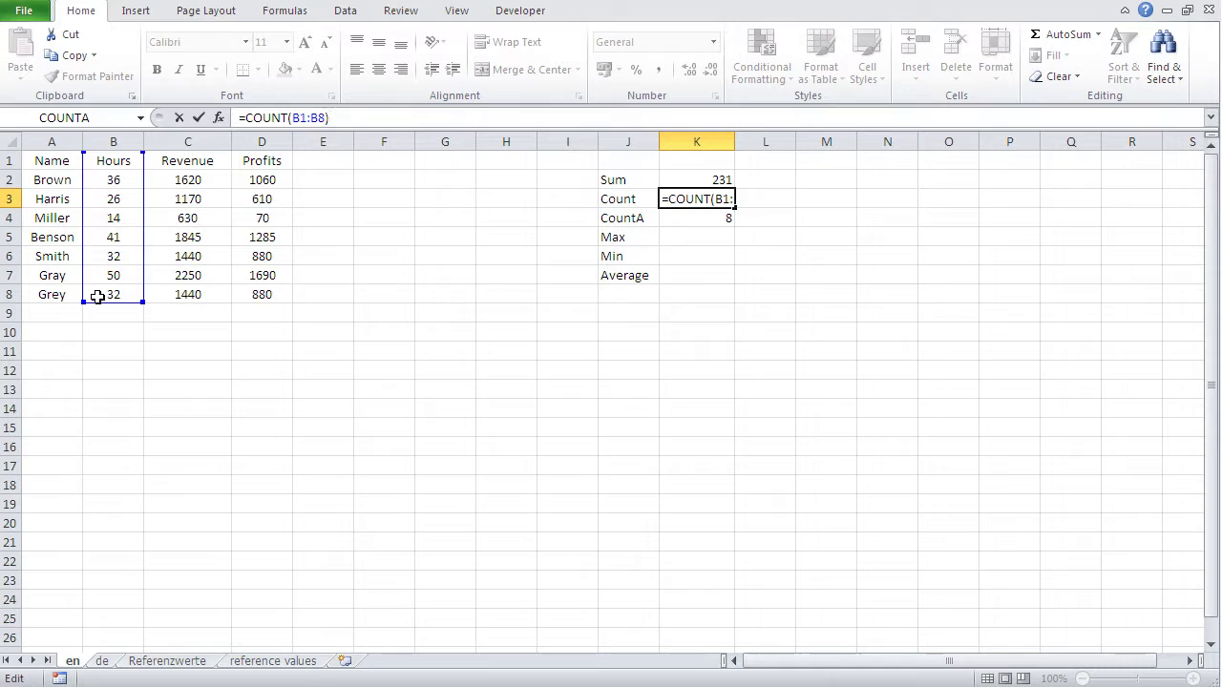
pyautogui.press('Return')
# Step: Add another person in row 9 of the table, entering the name in A9 and 45 hours in B9
pyautogui.click(53, 318)
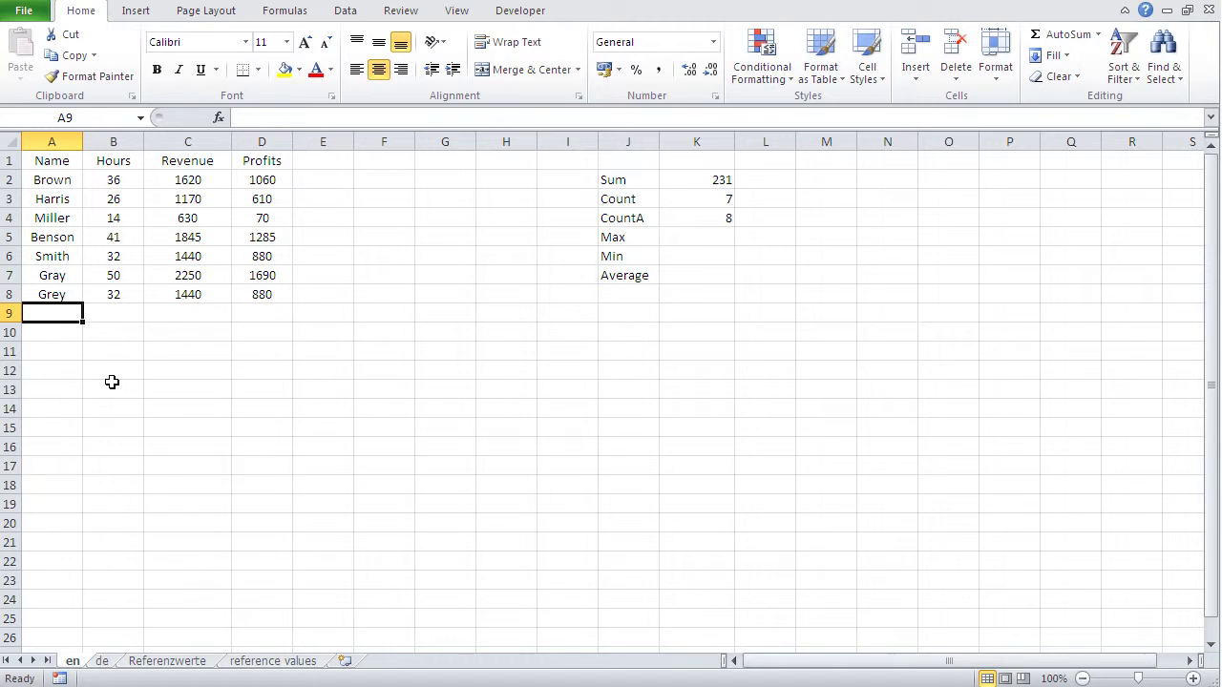
pyautogui.write('Harvey')
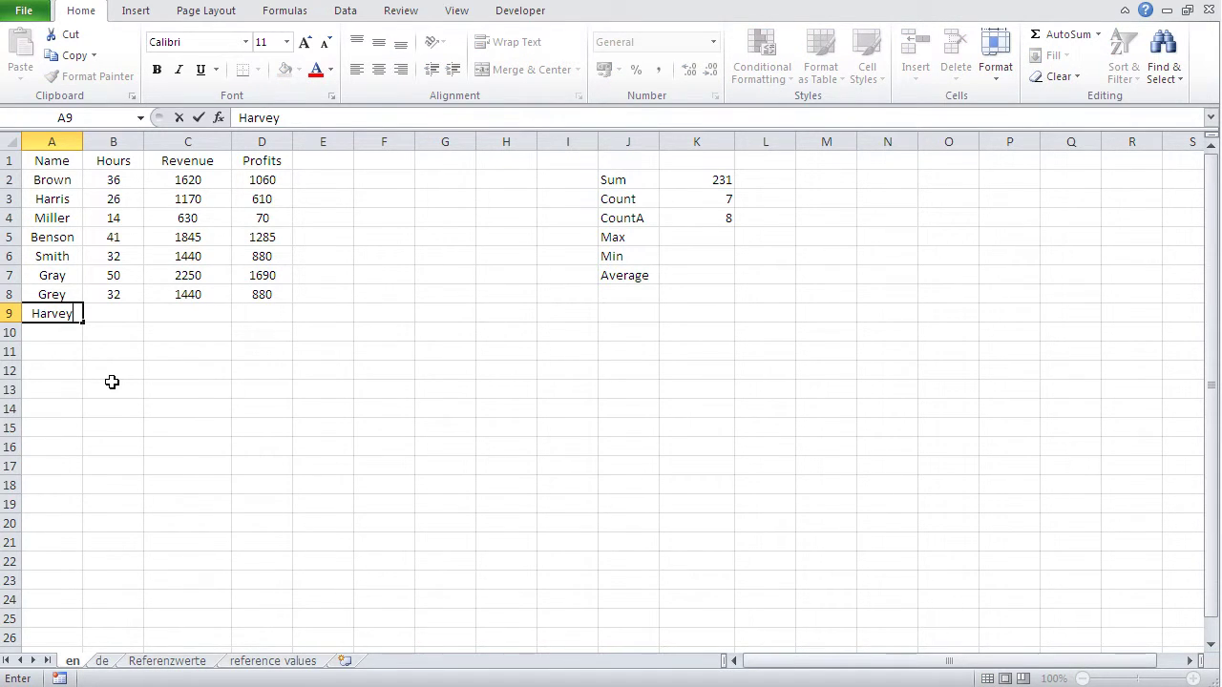
pyautogui.press('Tab')
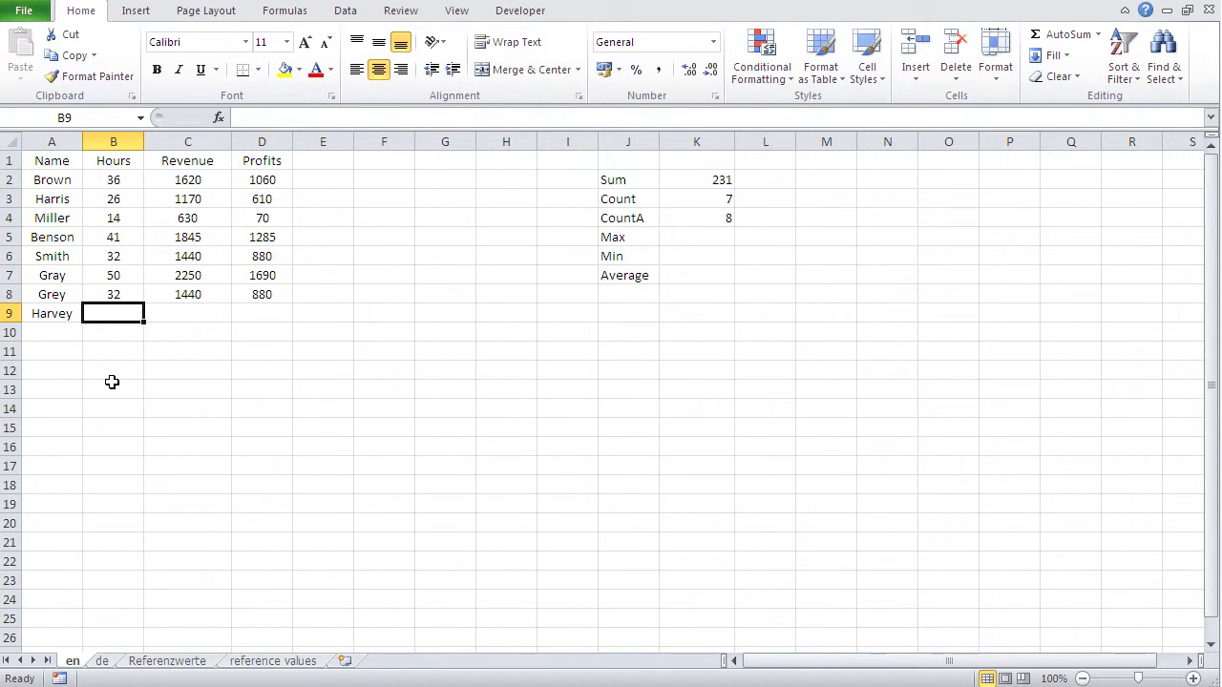
pyautogui.write('45')
pyautogui.press('Return')
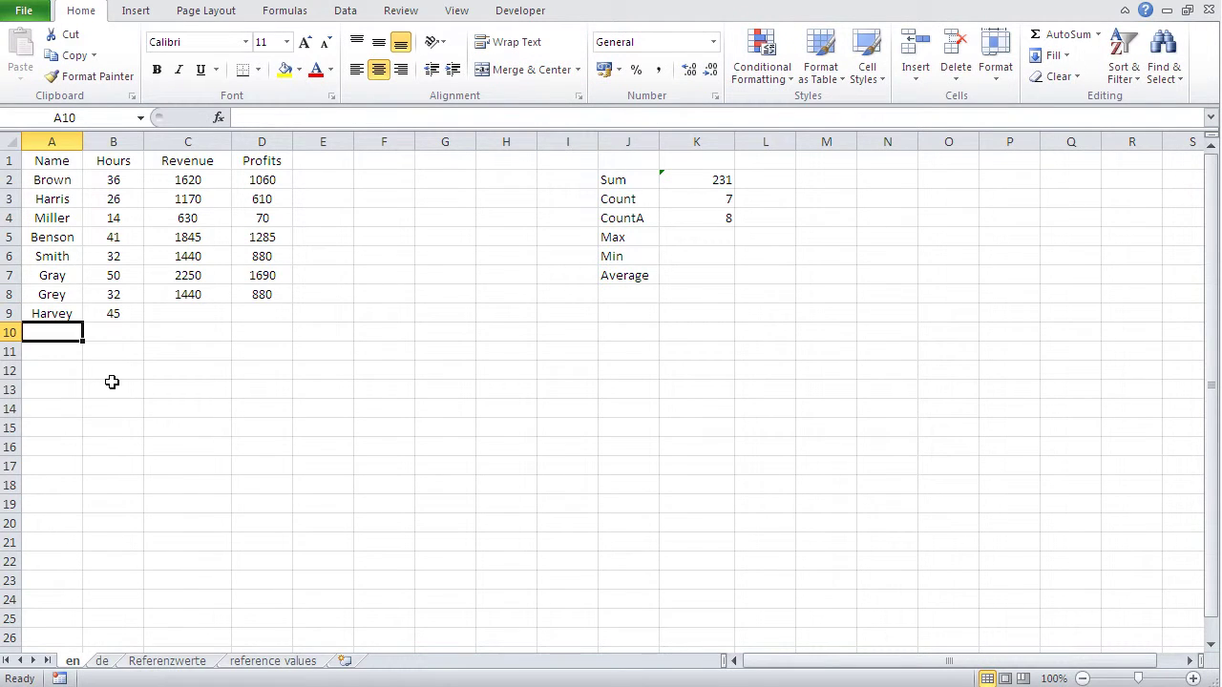
# Step: Check whether the range of the COUNT formula in K3 includes the new row 9
pyautogui.click(702, 202)
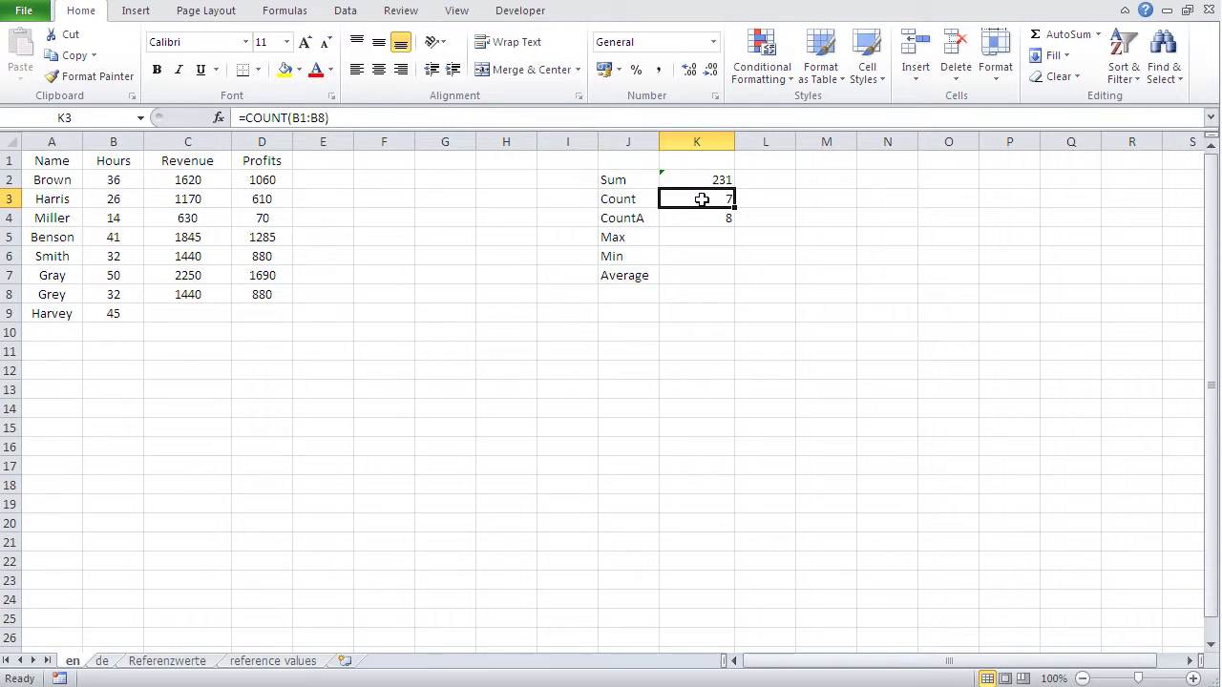
pyautogui.click(376, 124)
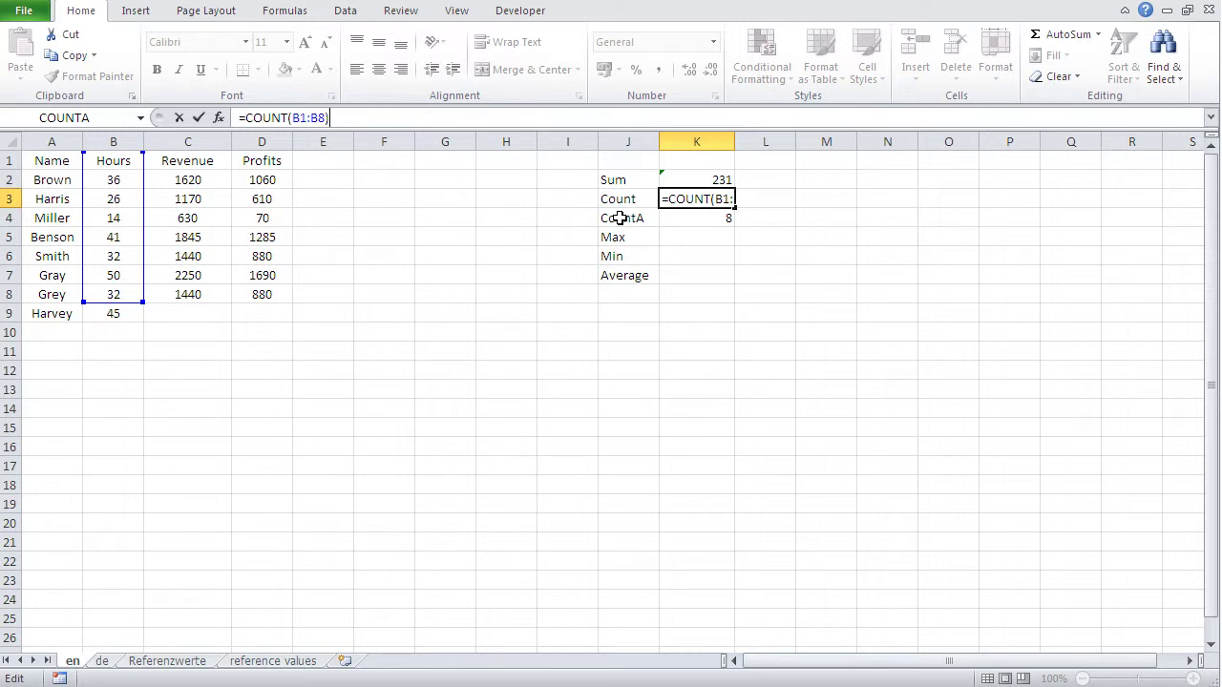
pyautogui.press('Return')
# Step: Change the SUM formula in cell K2 to cover the whole hours column, as =SUM(B:B)
pyautogui.click(720, 183)
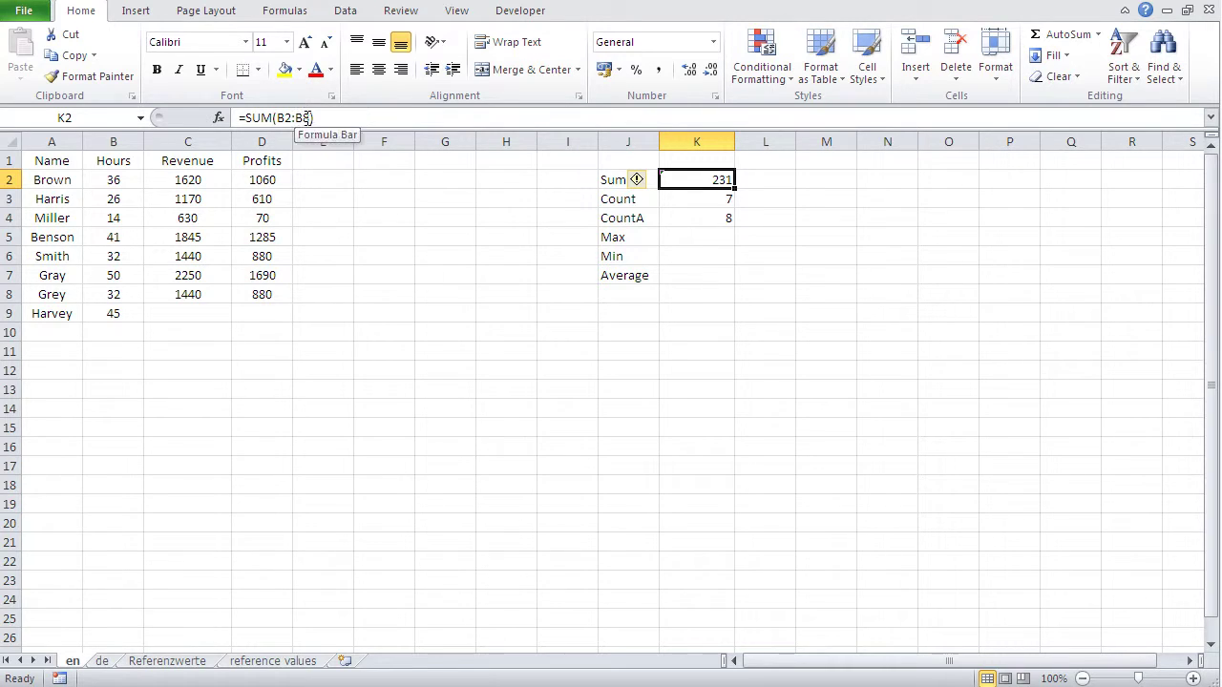
pyautogui.moveTo(310, 117); pyautogui.dragTo(276, 118)
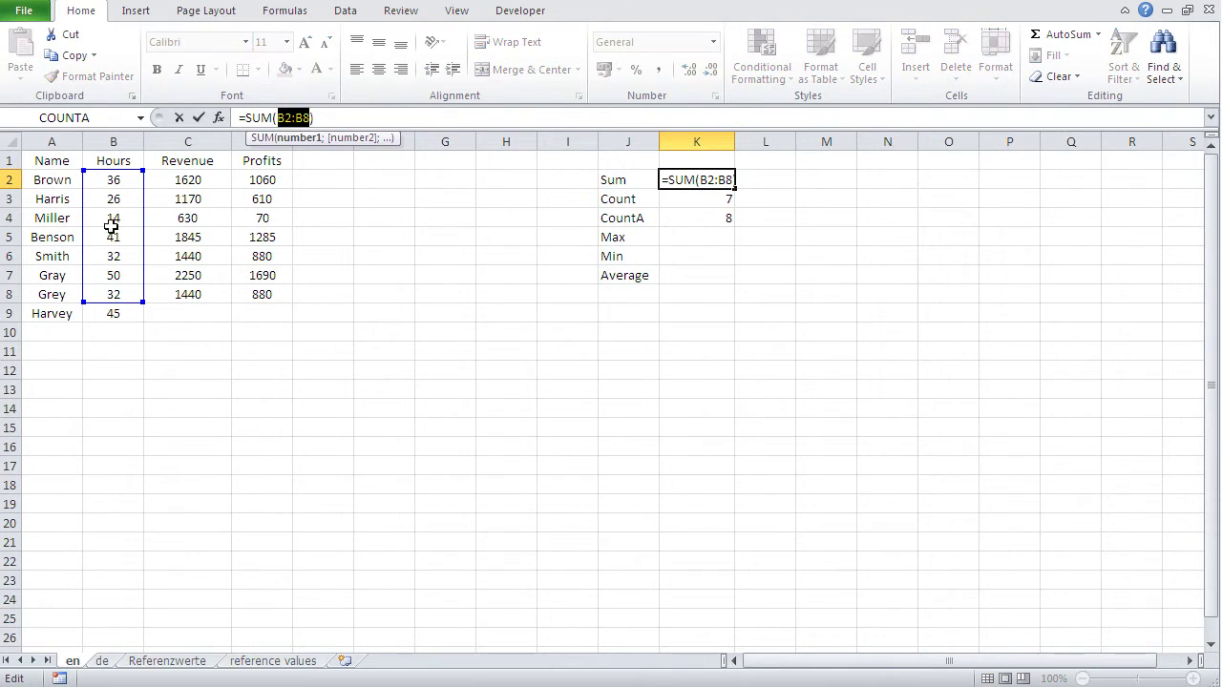
pyautogui.click(111, 141)
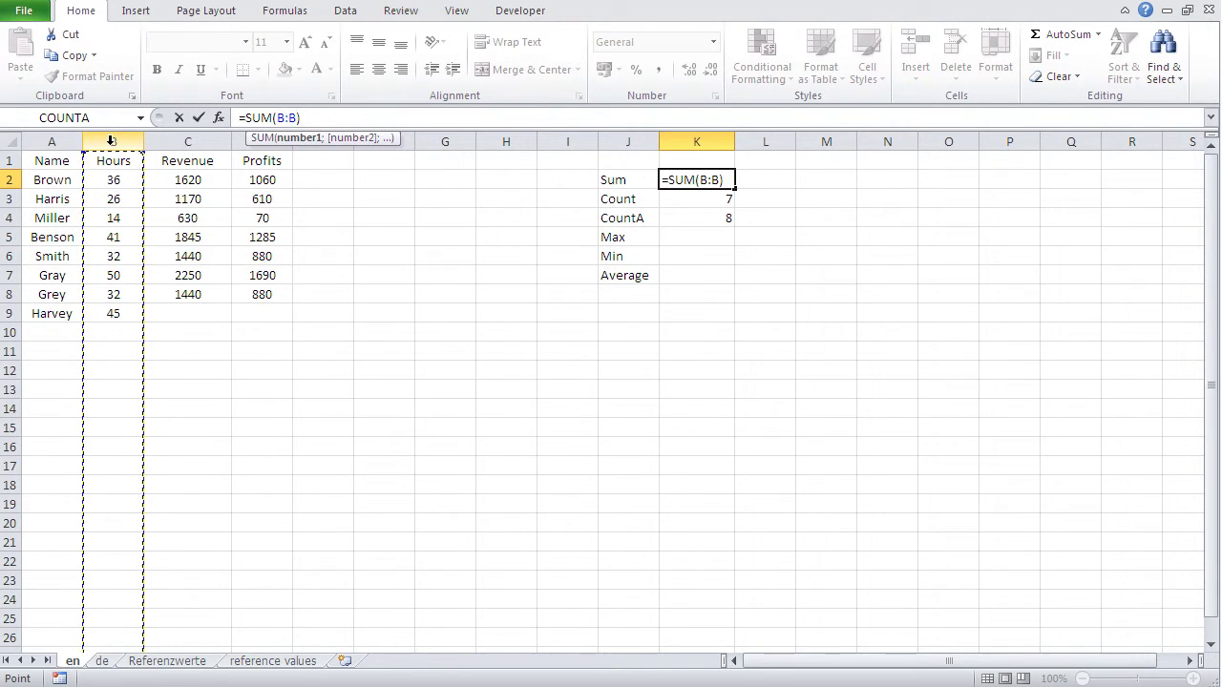
pyautogui.press('Return')
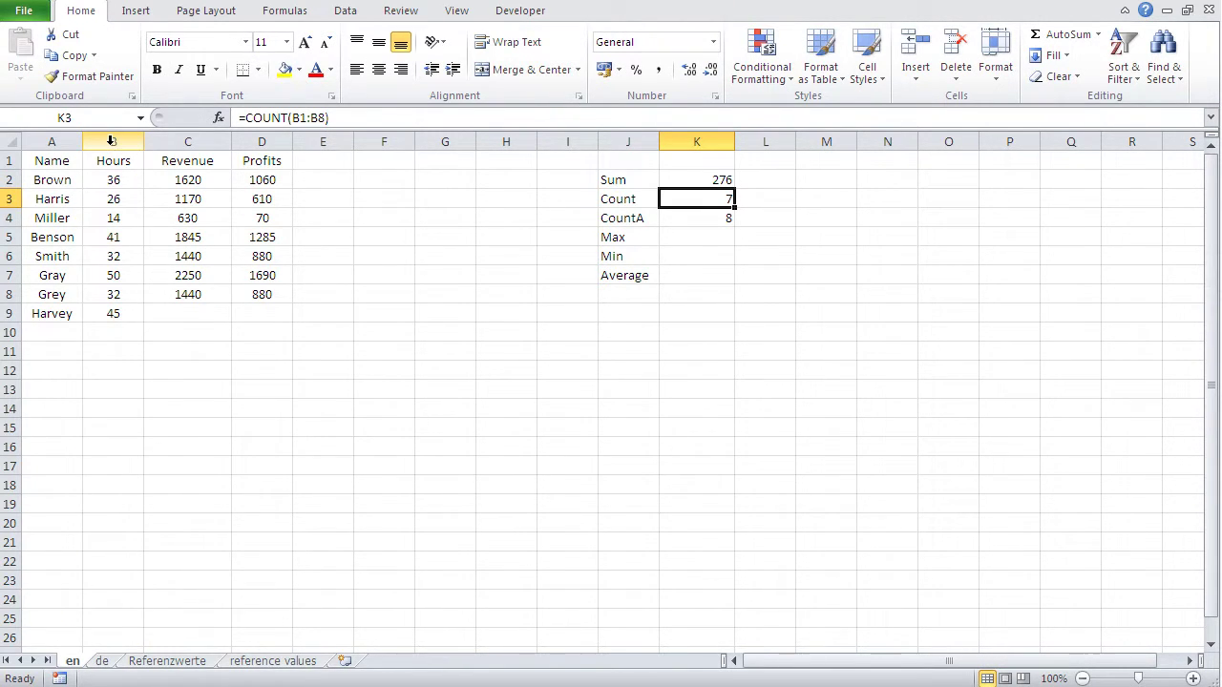
# Step: Replace the range in the COUNT formula of cell K3 with the entire column B, giving =COUNT(B:B)
pyautogui.click(324, 117)
pyautogui.moveTo(325, 117); pyautogui.dragTo(291, 116)
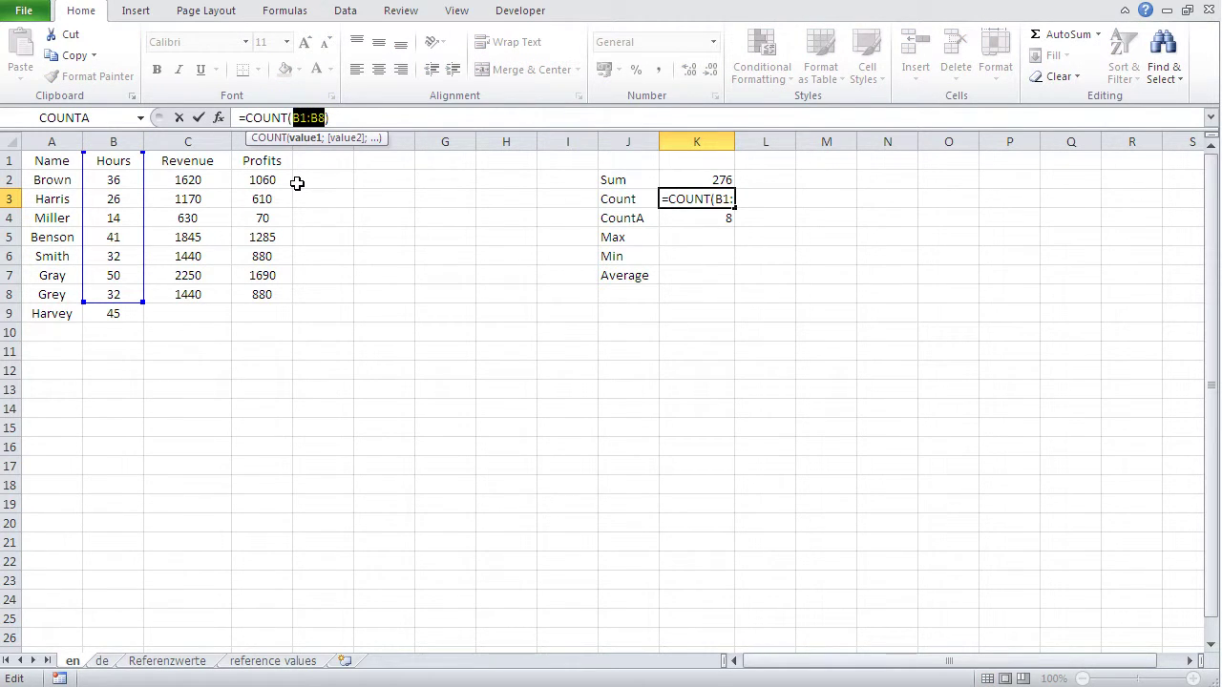
pyautogui.click(123, 138)
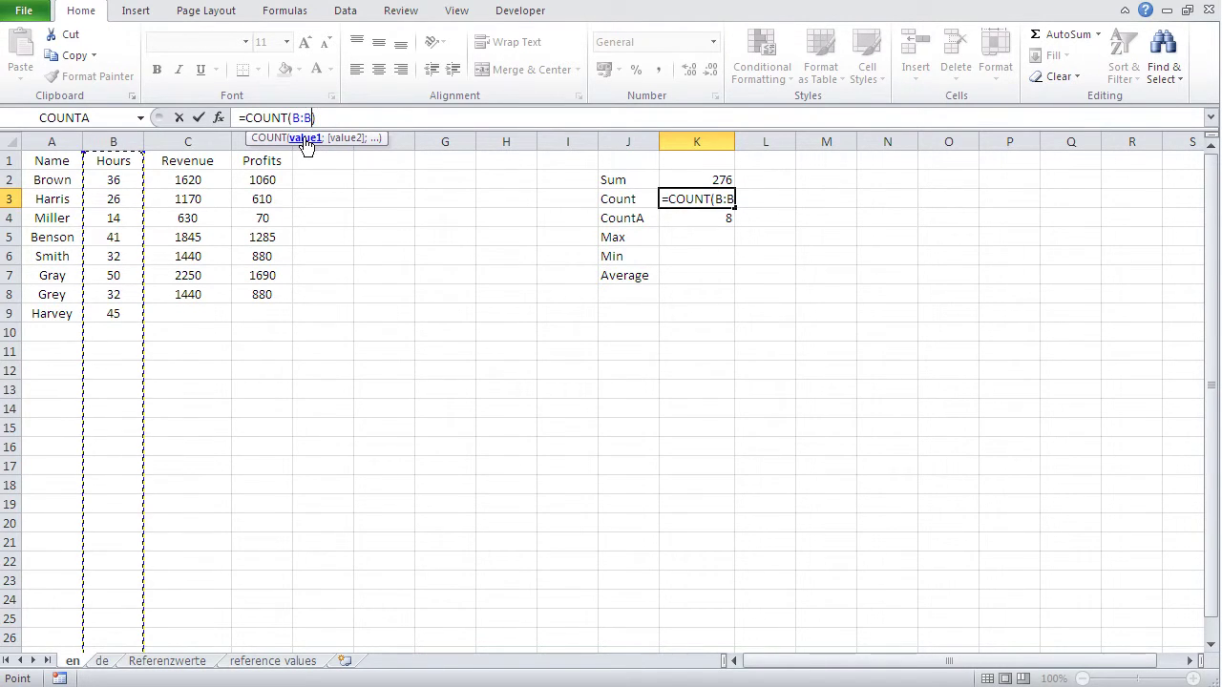
pyautogui.press('Return')
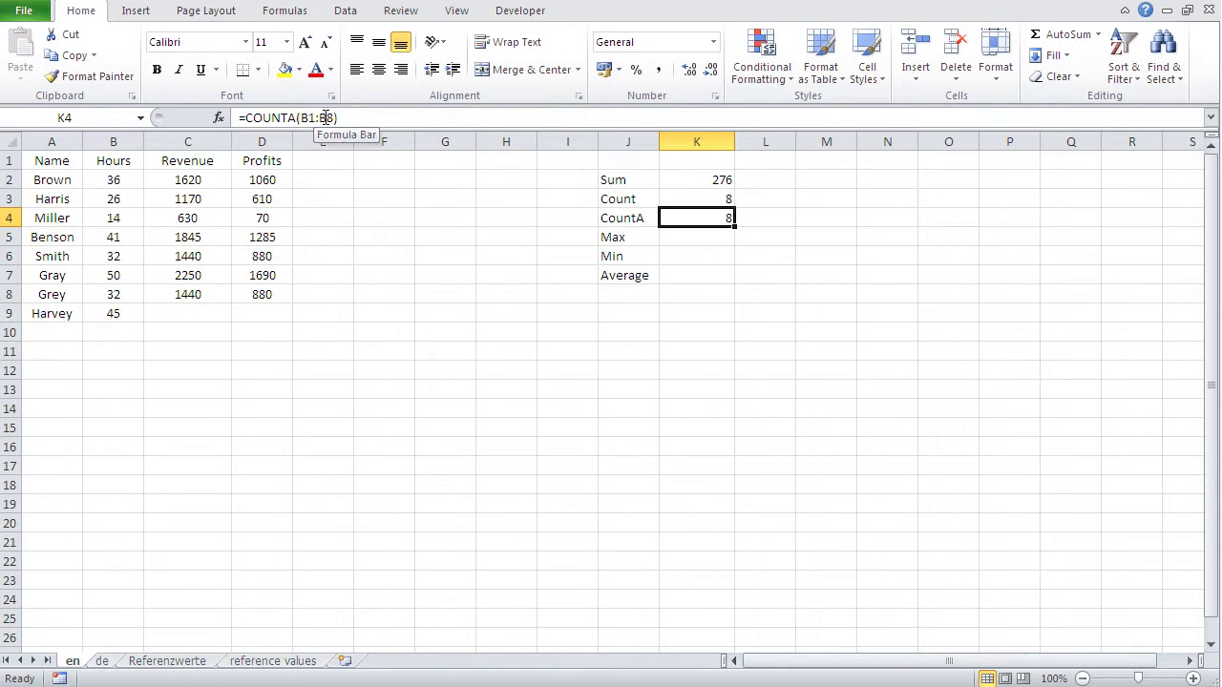
# Step: Extend the COUNTA formula in cell K4 to all of column B, as =COUNTA(B:B)
pyautogui.moveTo(336, 117); pyautogui.dragTo(300, 117)
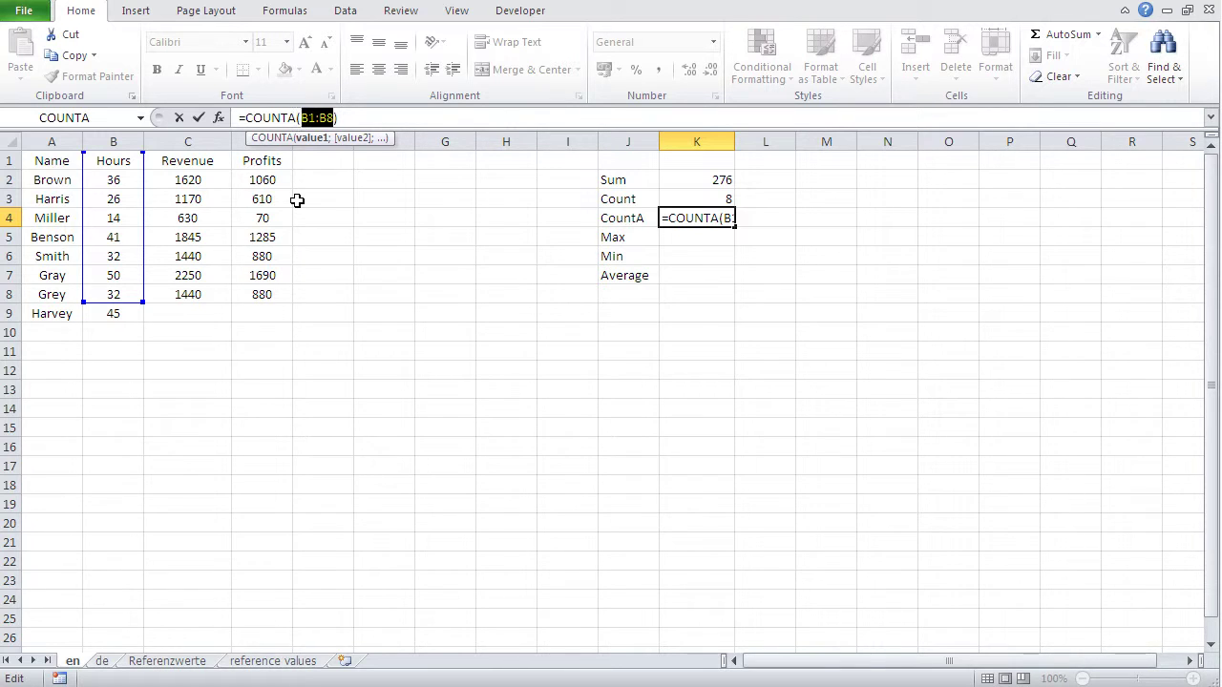
pyautogui.click(115, 140)
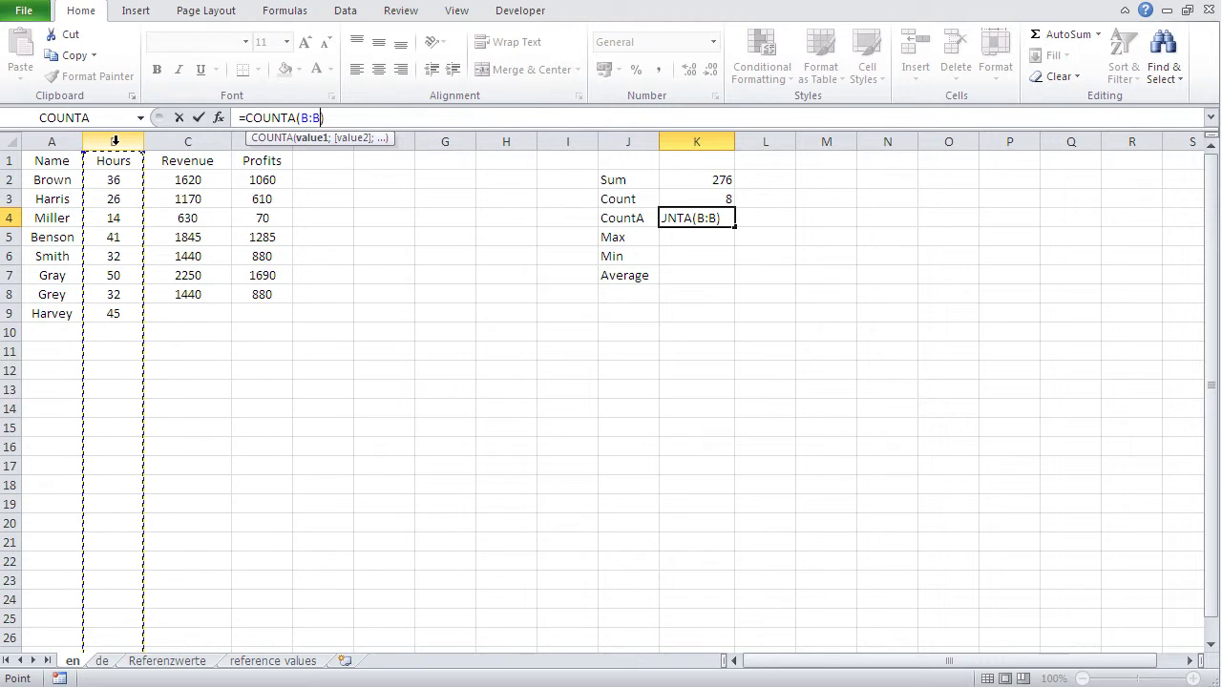
pyautogui.press('Return')
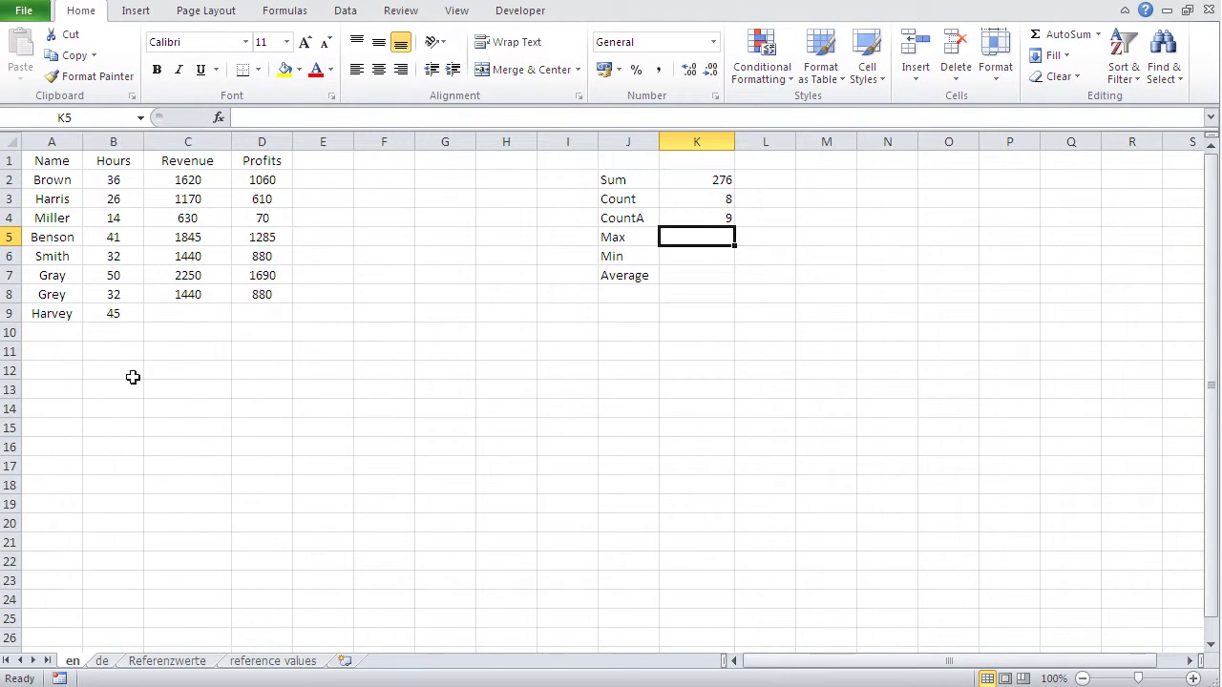
# Step: Add a new entry in row 10 with the same name as in cell A2 and 36 hours
pyautogui.click(59, 334)
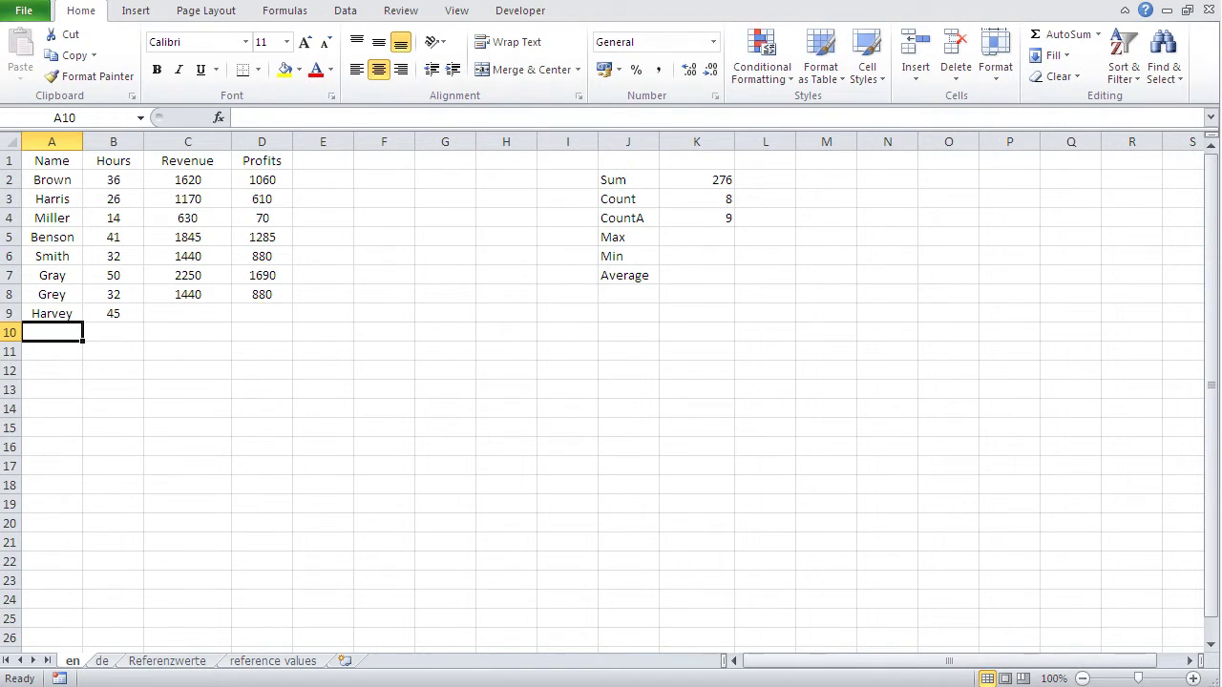
pyautogui.write('Brown')
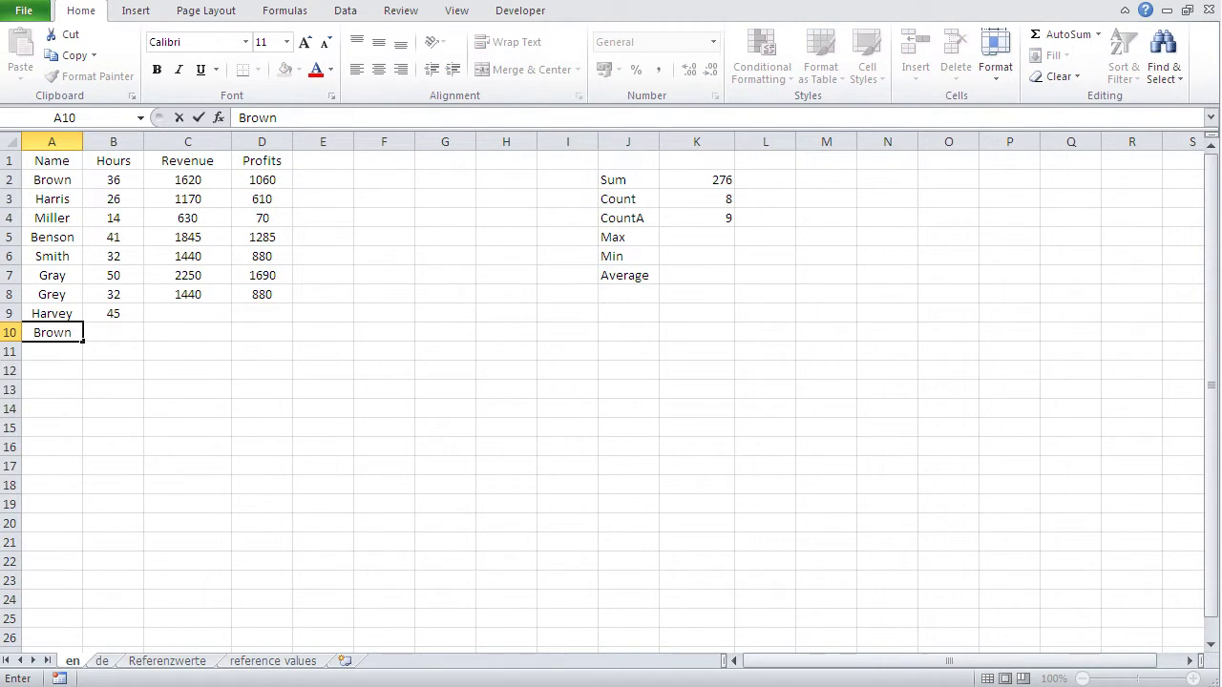
pyautogui.press('Tab')
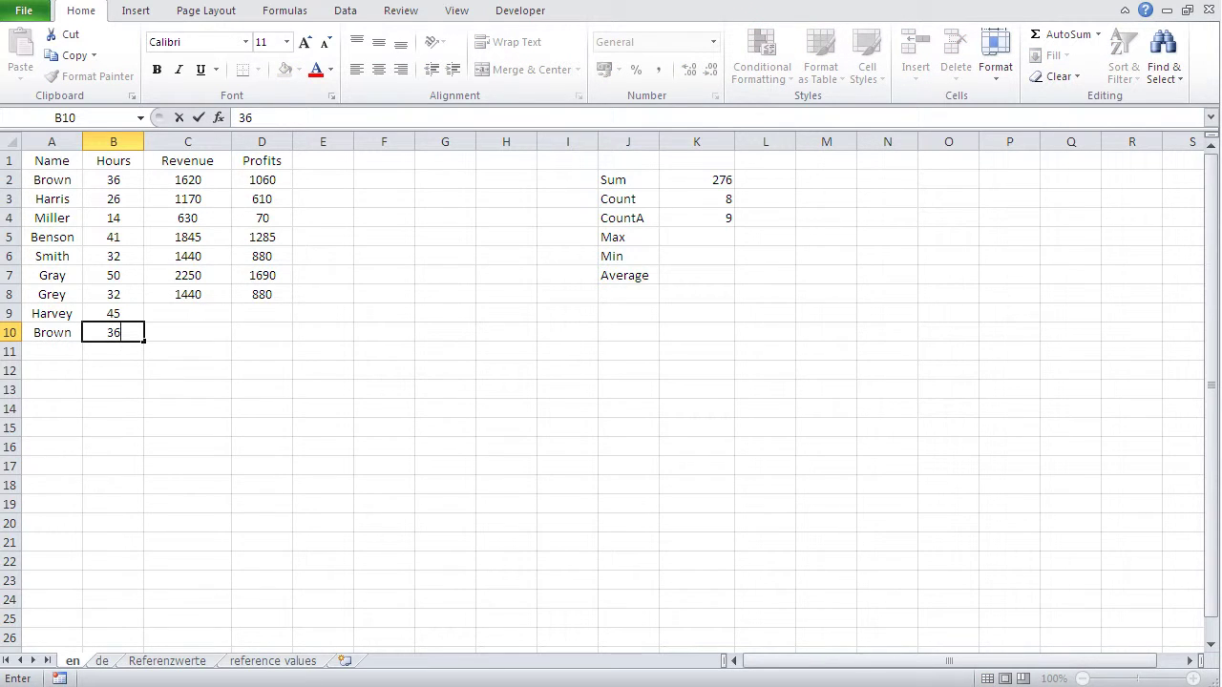
pyautogui.press('Return')
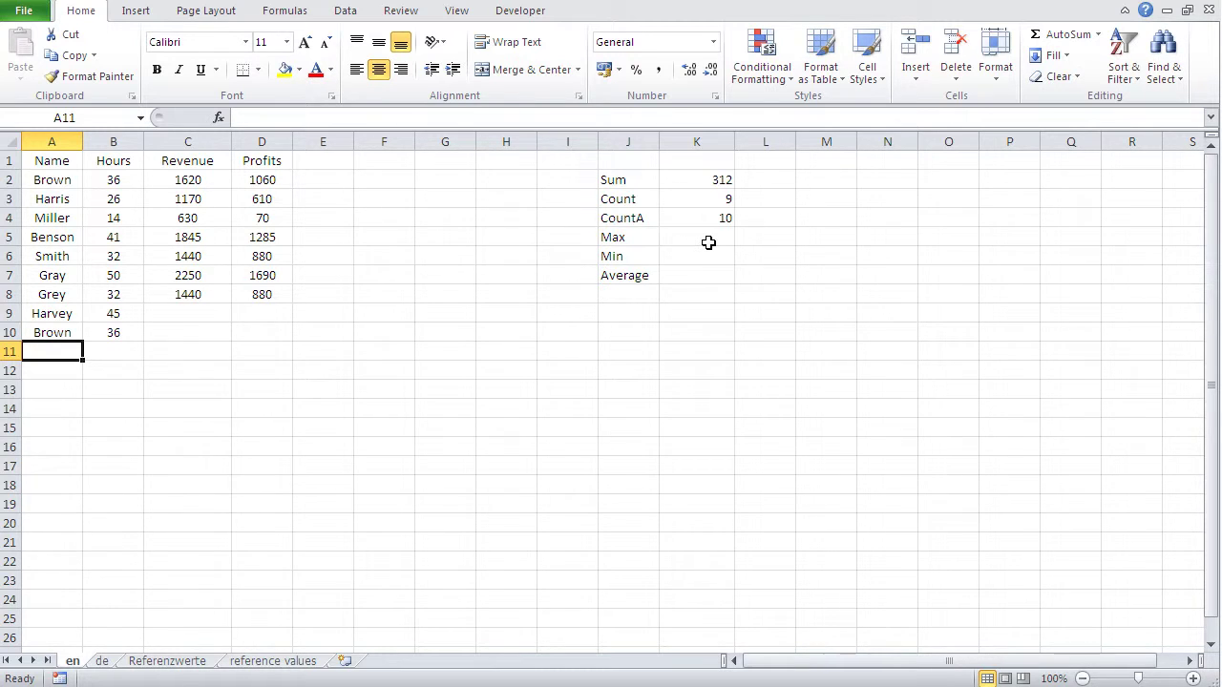
# Step: Enter a formula in cell K5 that finds the maximum of the whole hours column, as =MAX(B:B)
pyautogui.click(708, 242)
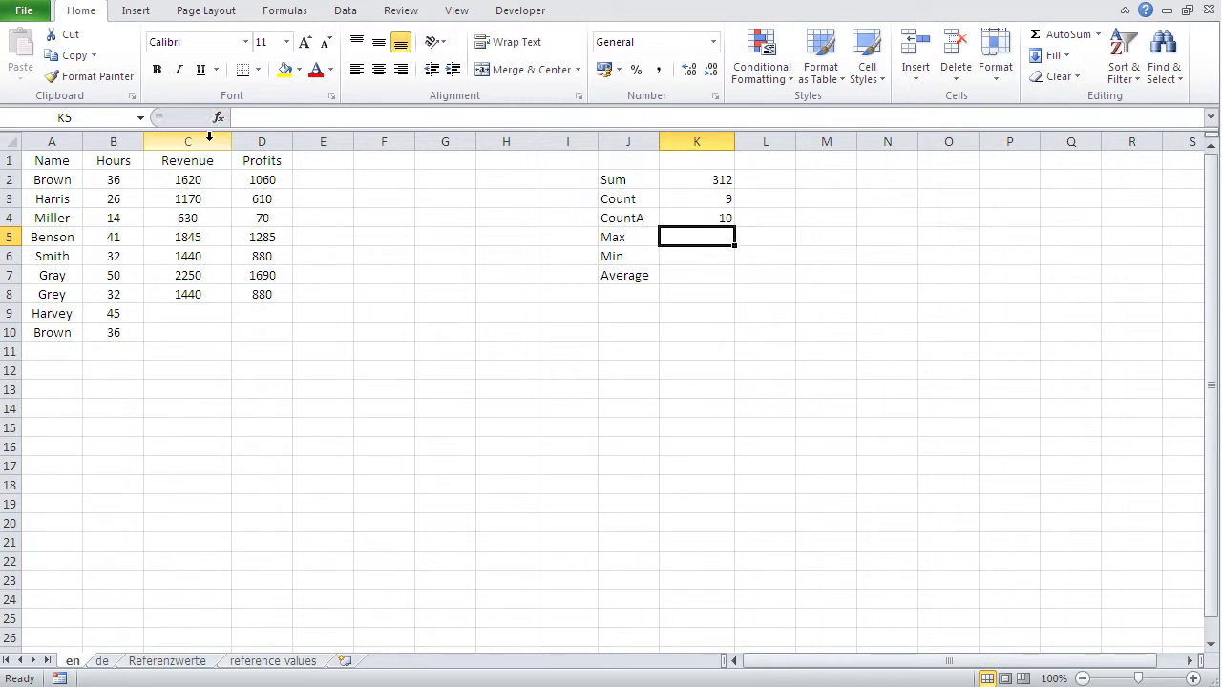
pyautogui.write('=')
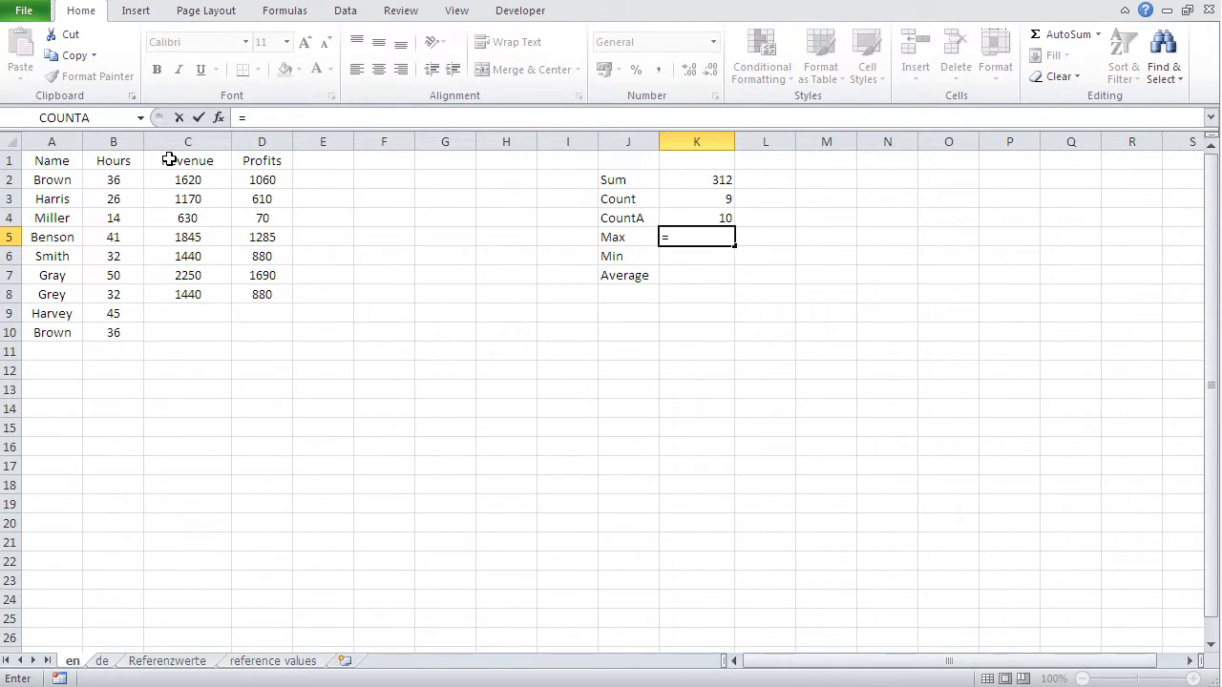
pyautogui.write('max(')
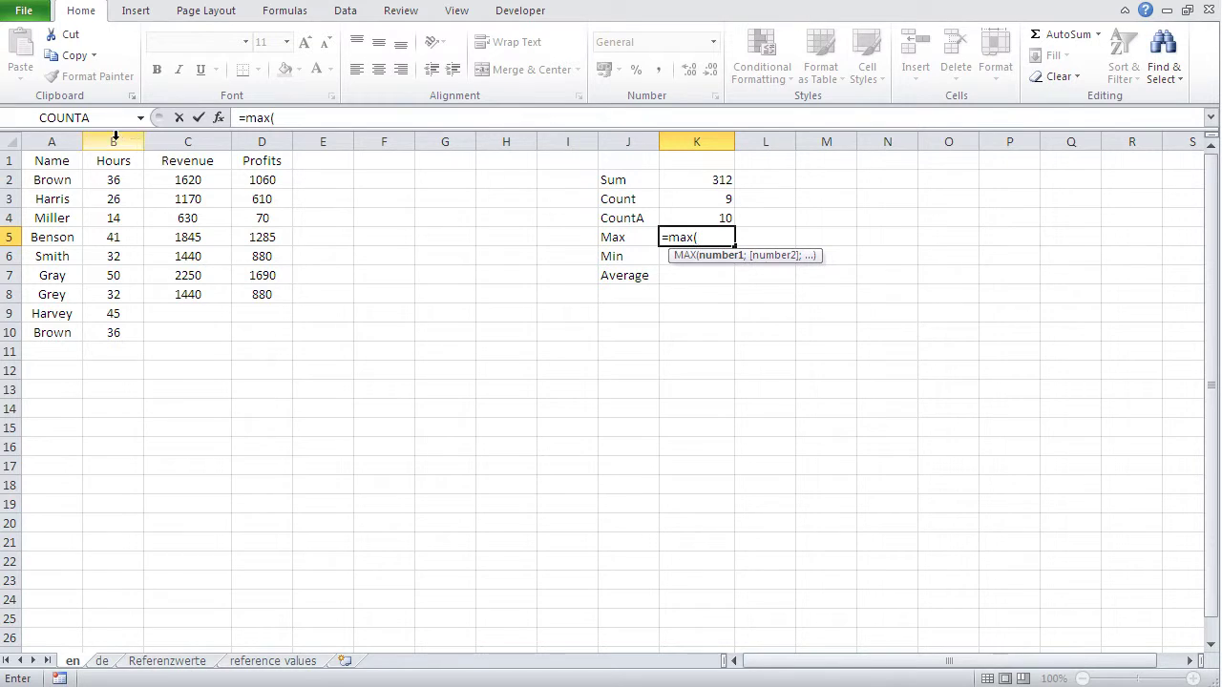
pyautogui.click(114, 141)
pyautogui.write(')')
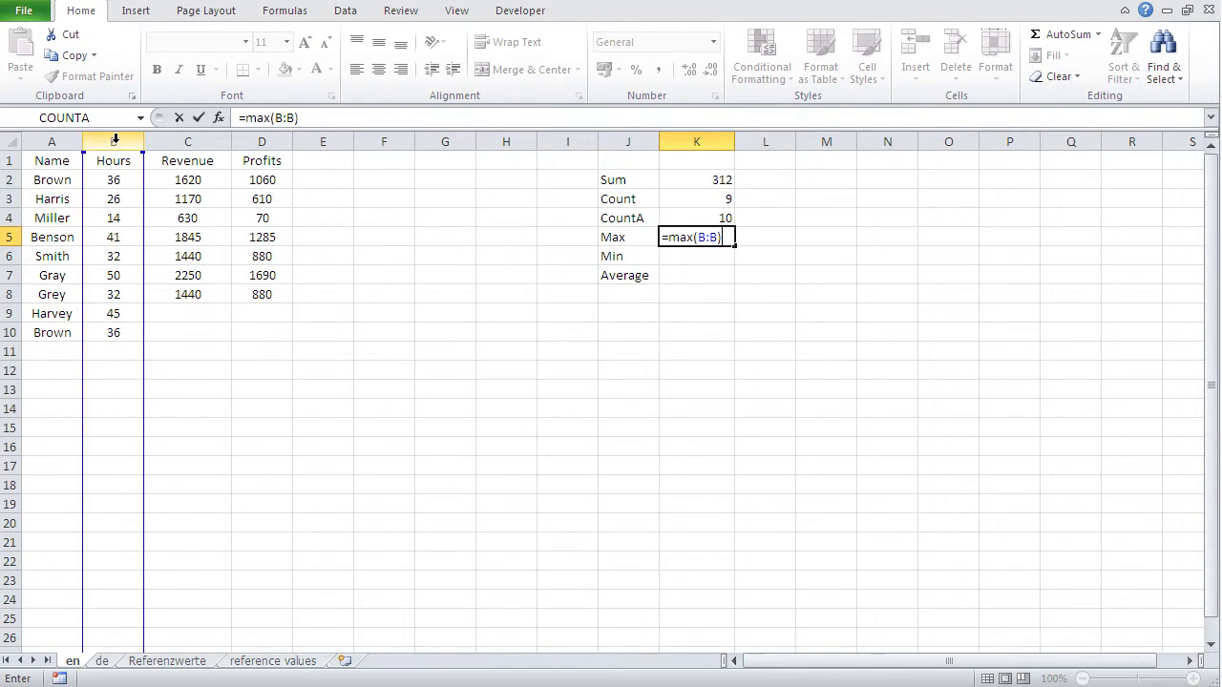
pyautogui.press('Return')
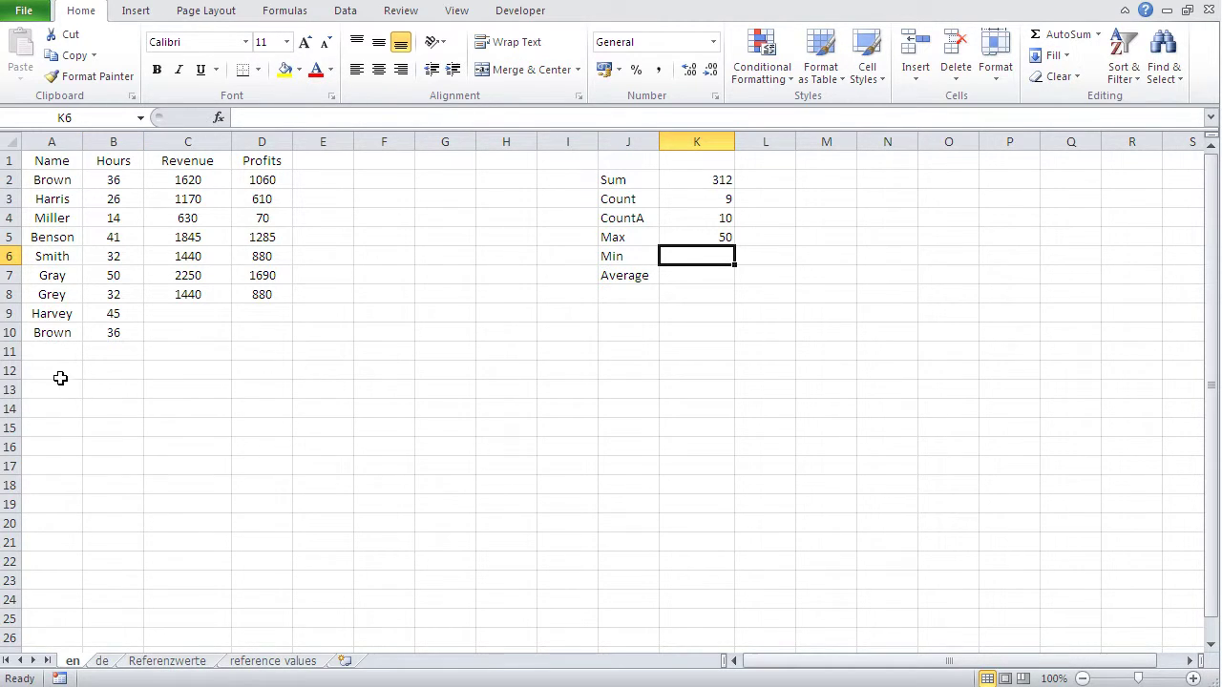
# Step: Add another entry in row 11 with a new person's surname and 125 hours
pyautogui.click(52, 351)
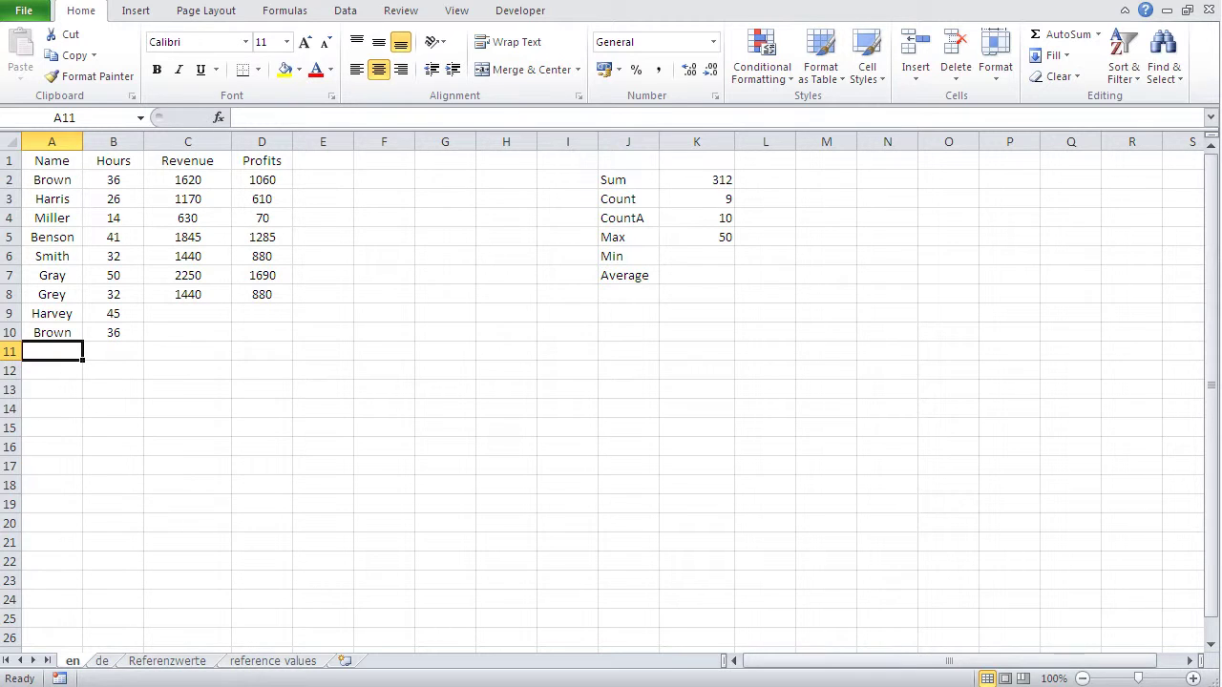
pyautogui.write('Johnson')
pyautogui.press('Tab')
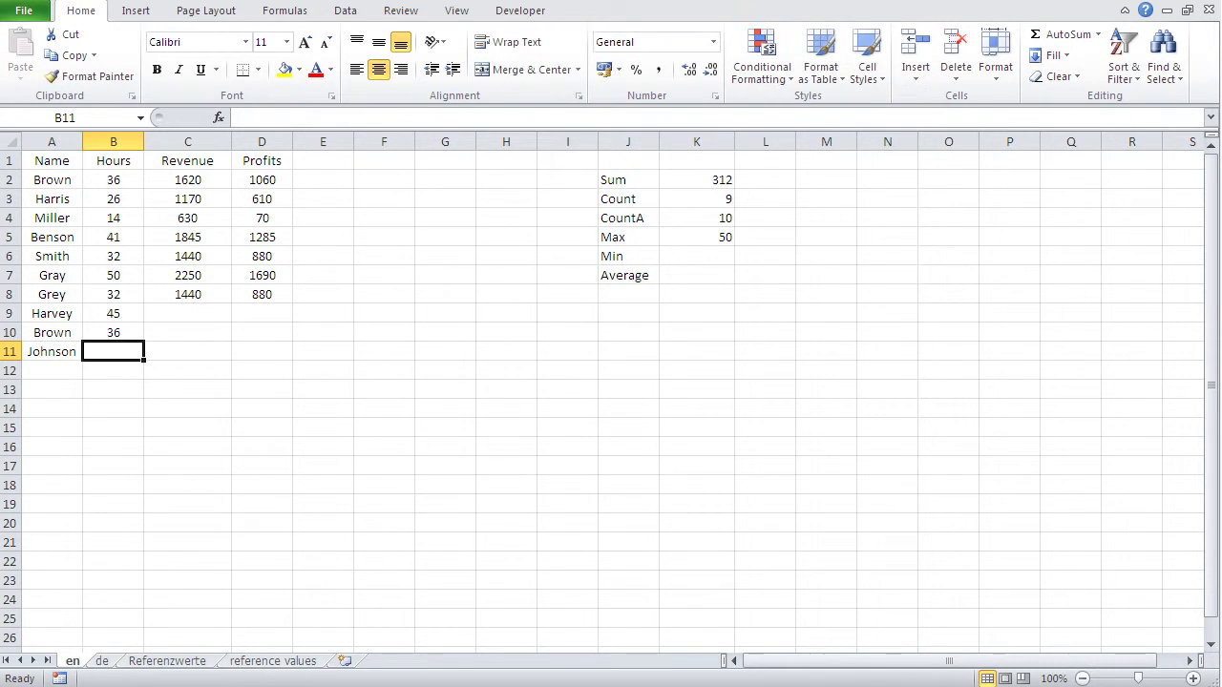
pyautogui.write('125')
pyautogui.press('Return')
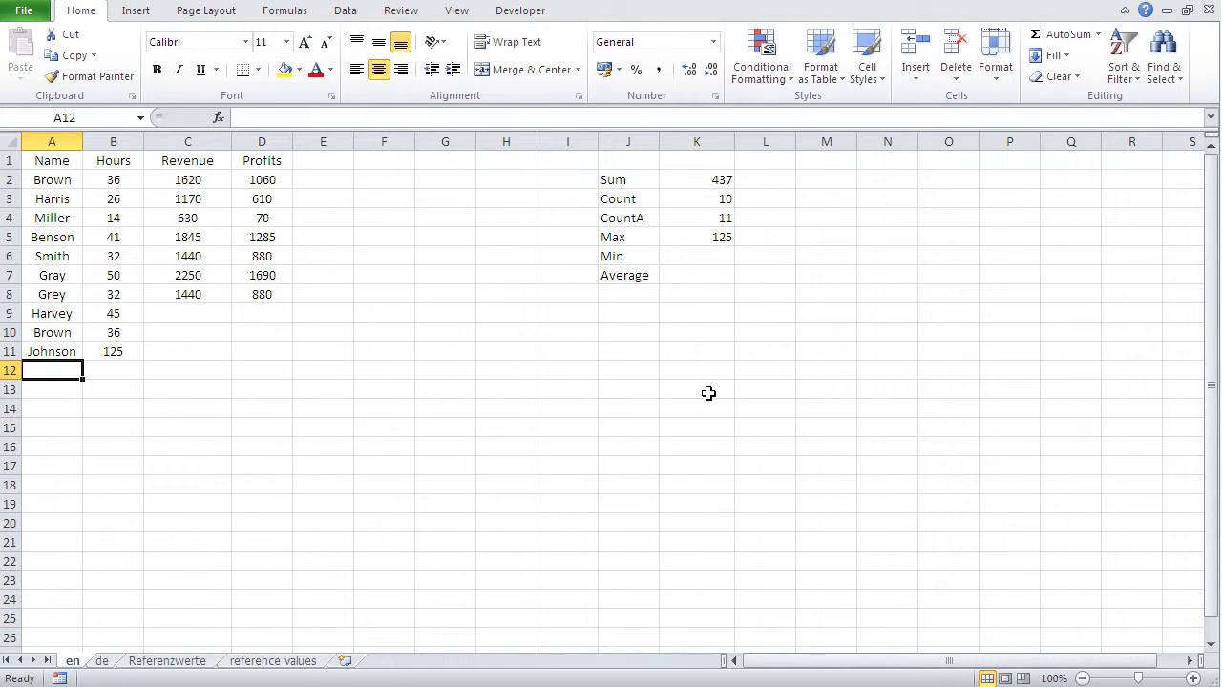
# Step: Calculate the minimum of the entire column B in cell K6 with =MIN(B:B)
pyautogui.click(695, 260)
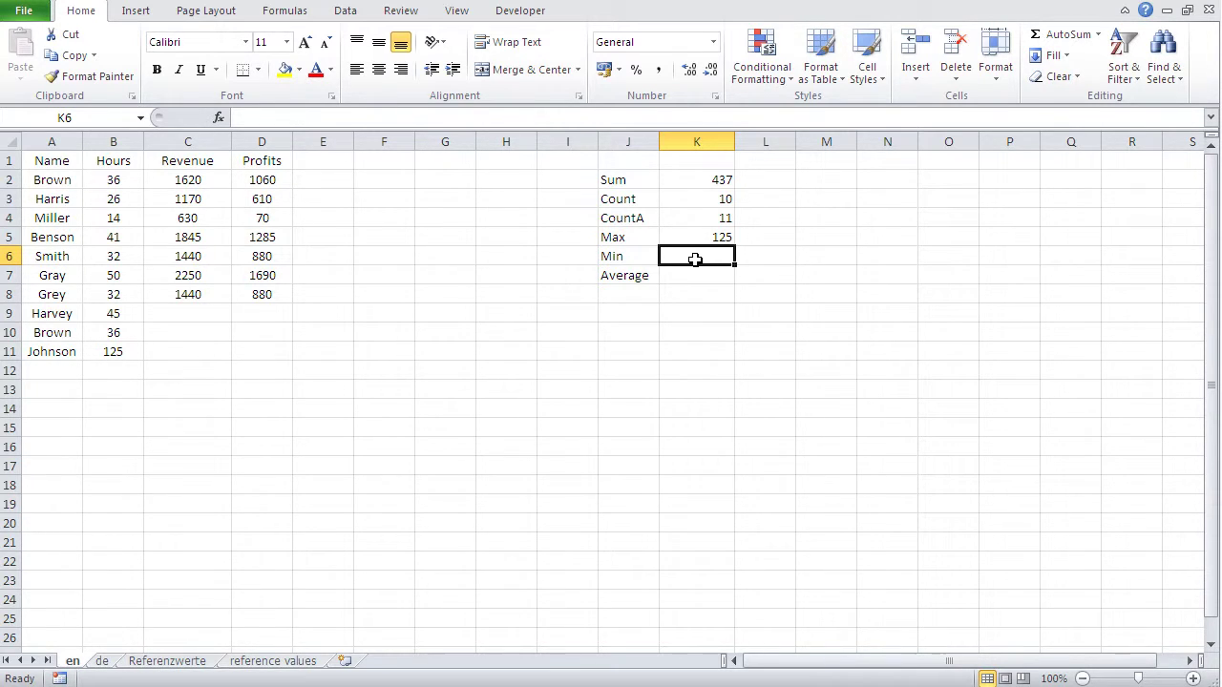
pyautogui.write('=min(')
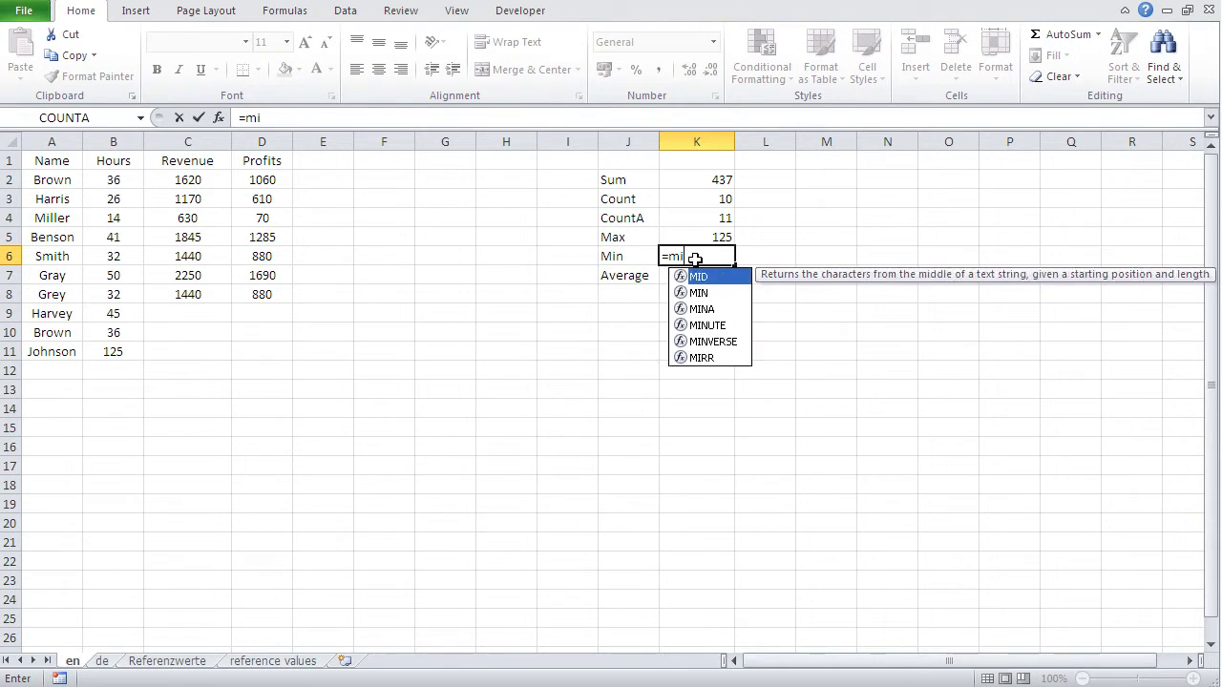
pyautogui.click(107, 142)
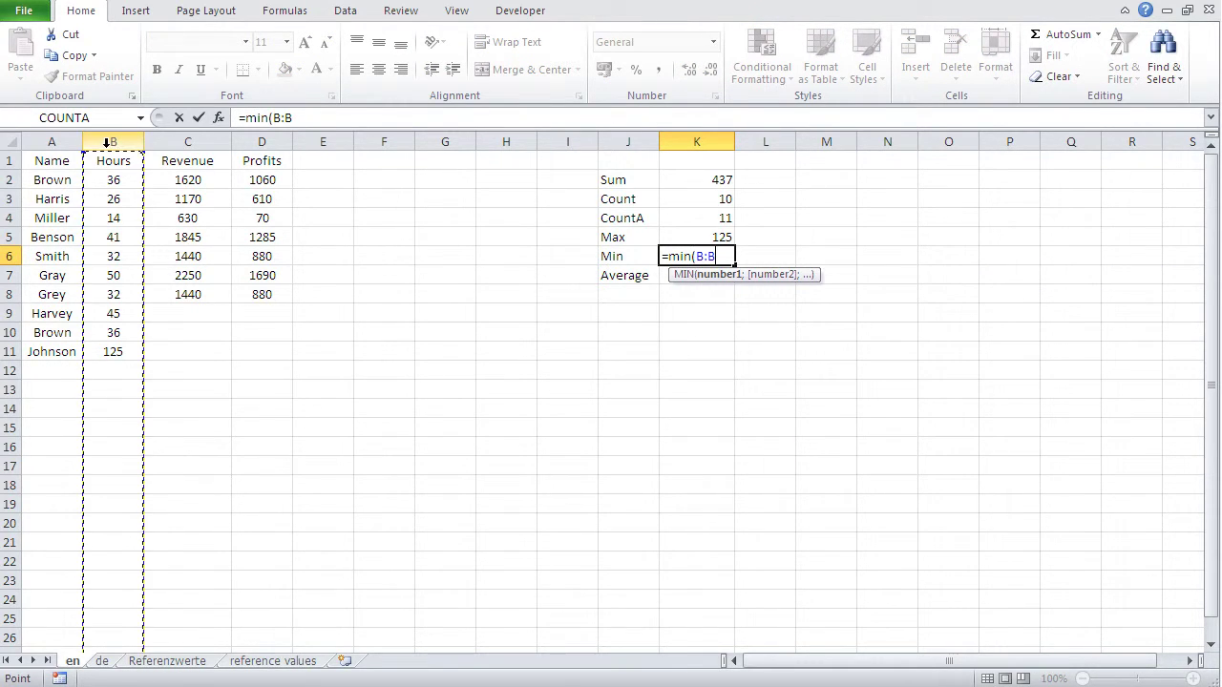
pyautogui.write(')')
pyautogui.press('Return')
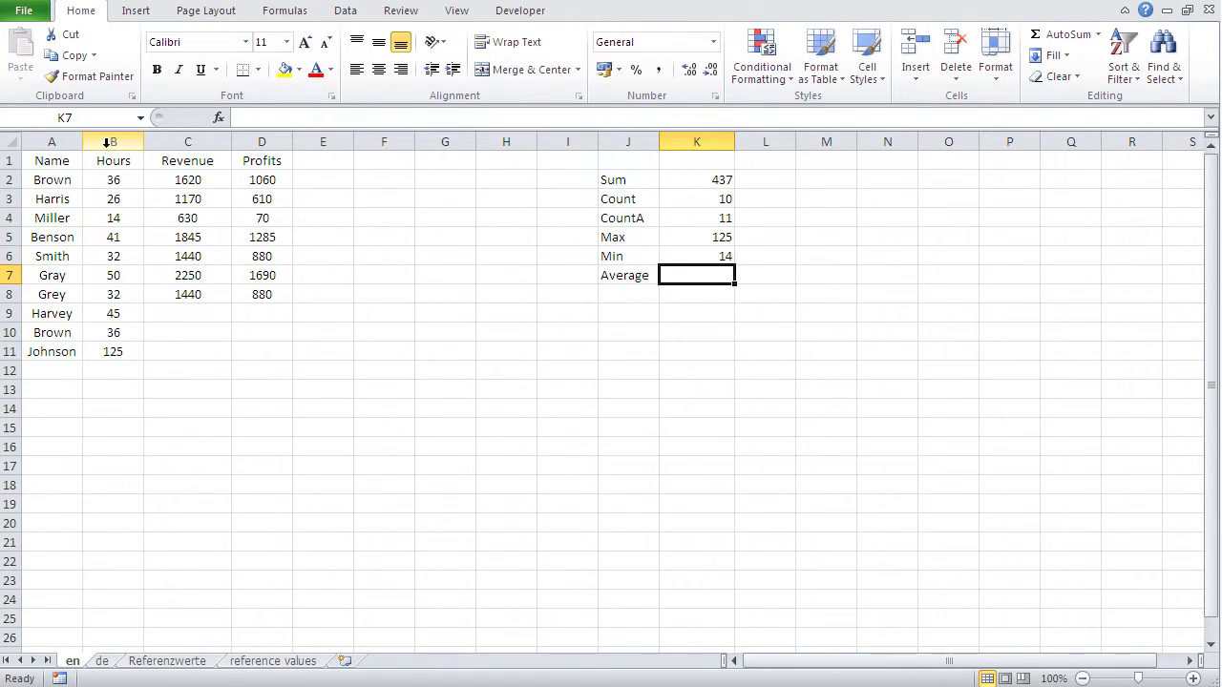
# Step: Fill row 12 of the table with the name Apple and 2 hours
pyautogui.click(49, 372)
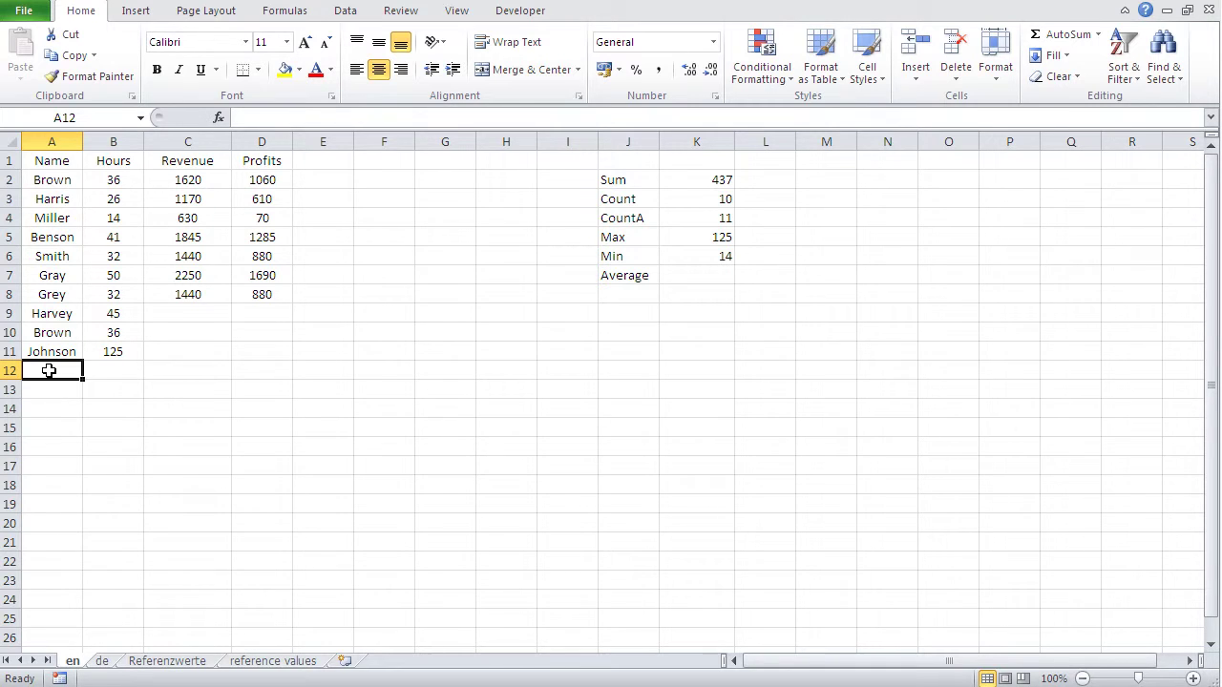
pyautogui.write('Apple')
pyautogui.press('Tab')
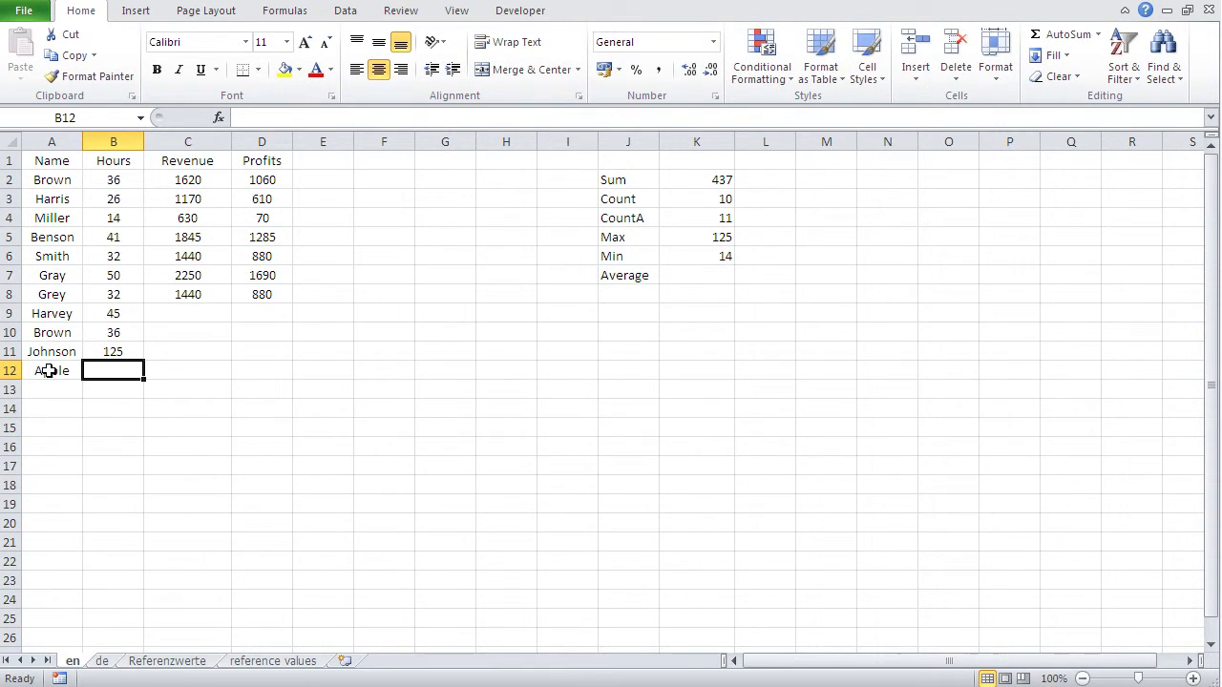
pyautogui.write('2')
pyautogui.press('Return')
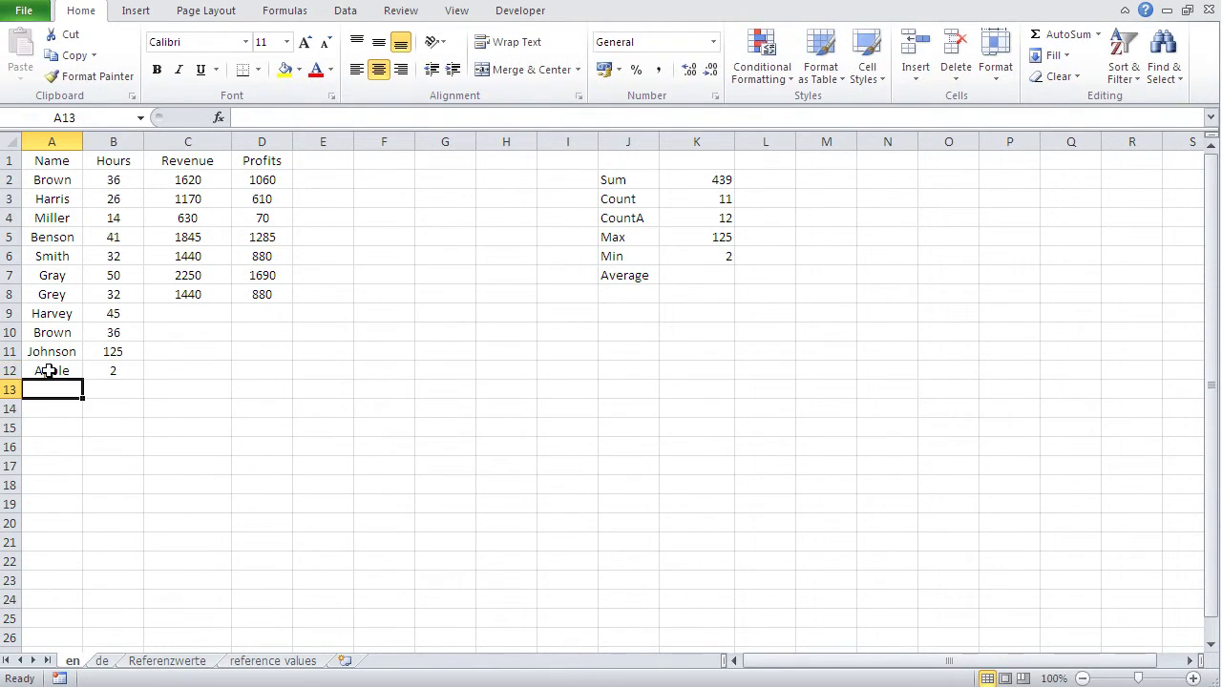
# Step: Calculate the average of the whole hours column in cell K7 with =AVERAGE(B:B)
pyautogui.click(691, 274)
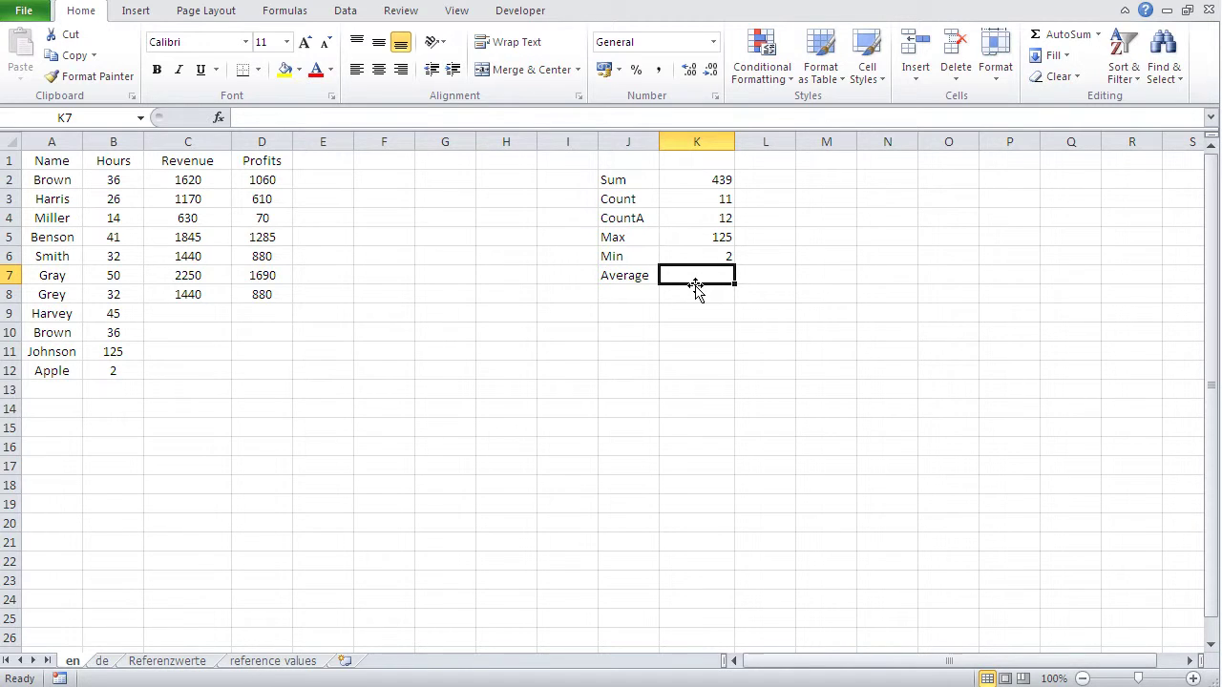
pyautogui.write('=avergae')
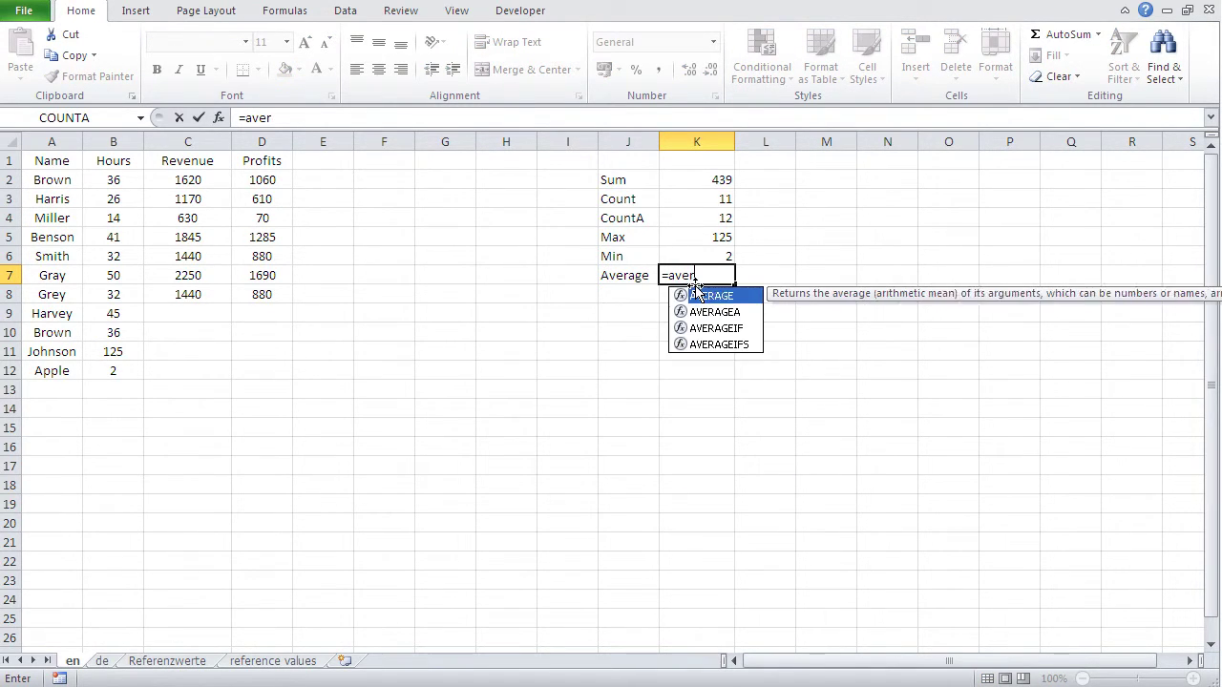
pyautogui.press('BackSpace')
pyautogui.press('BackSpace')
pyautogui.press('BackSpace')
pyautogui.write('age(')
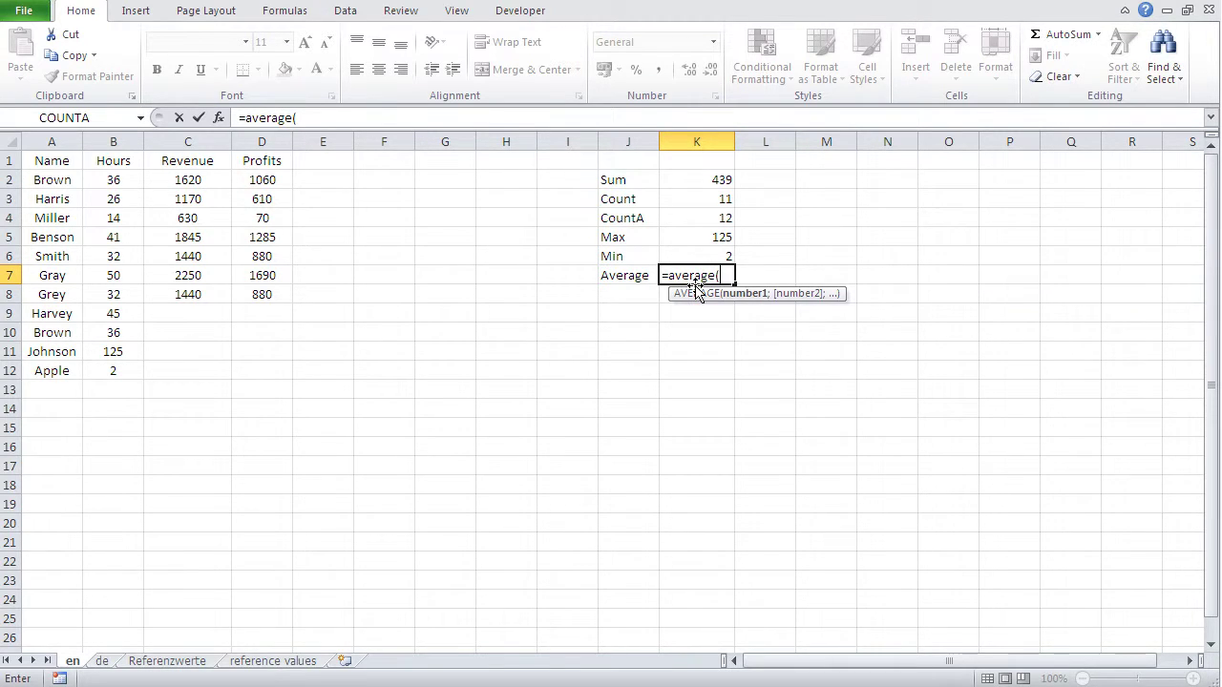
pyautogui.click(118, 140)
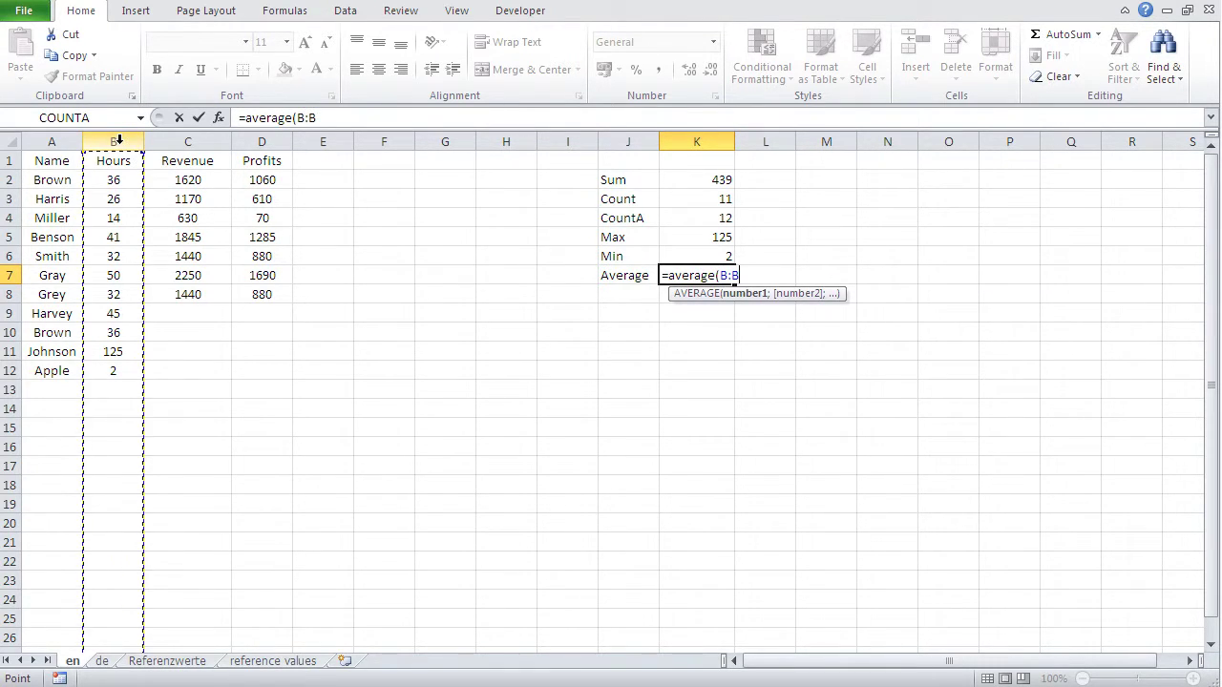
pyautogui.write(')')
pyautogui.press('Return')
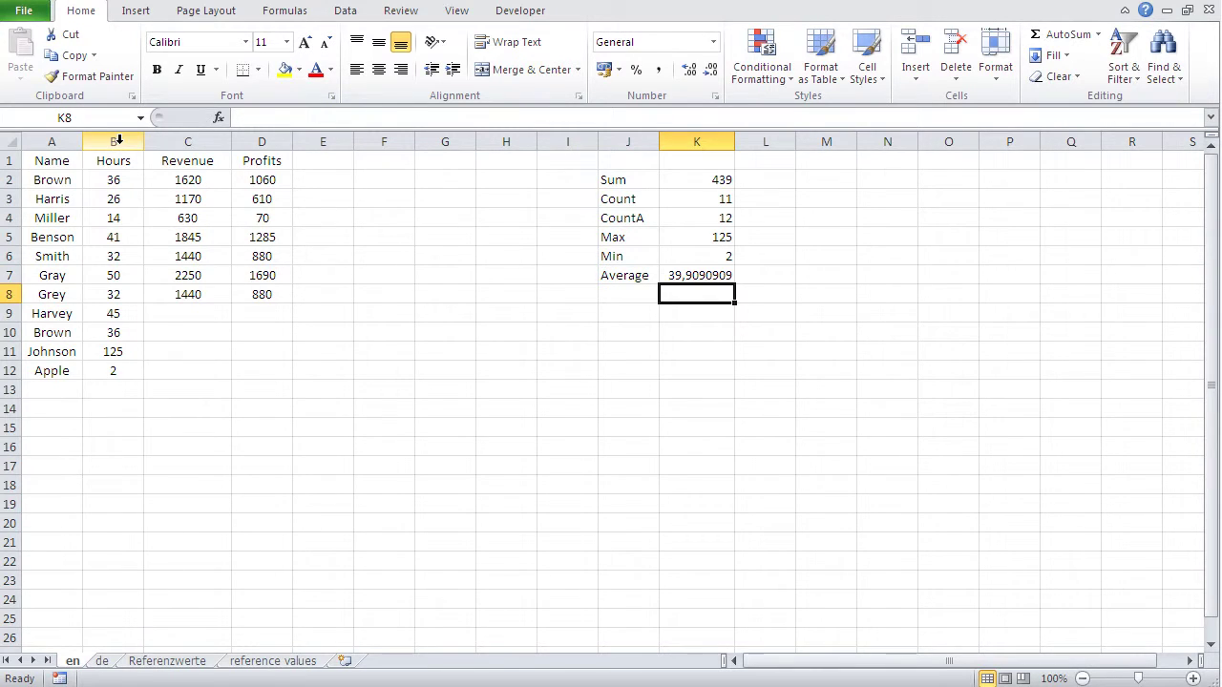
pyautogui.click(672, 275)
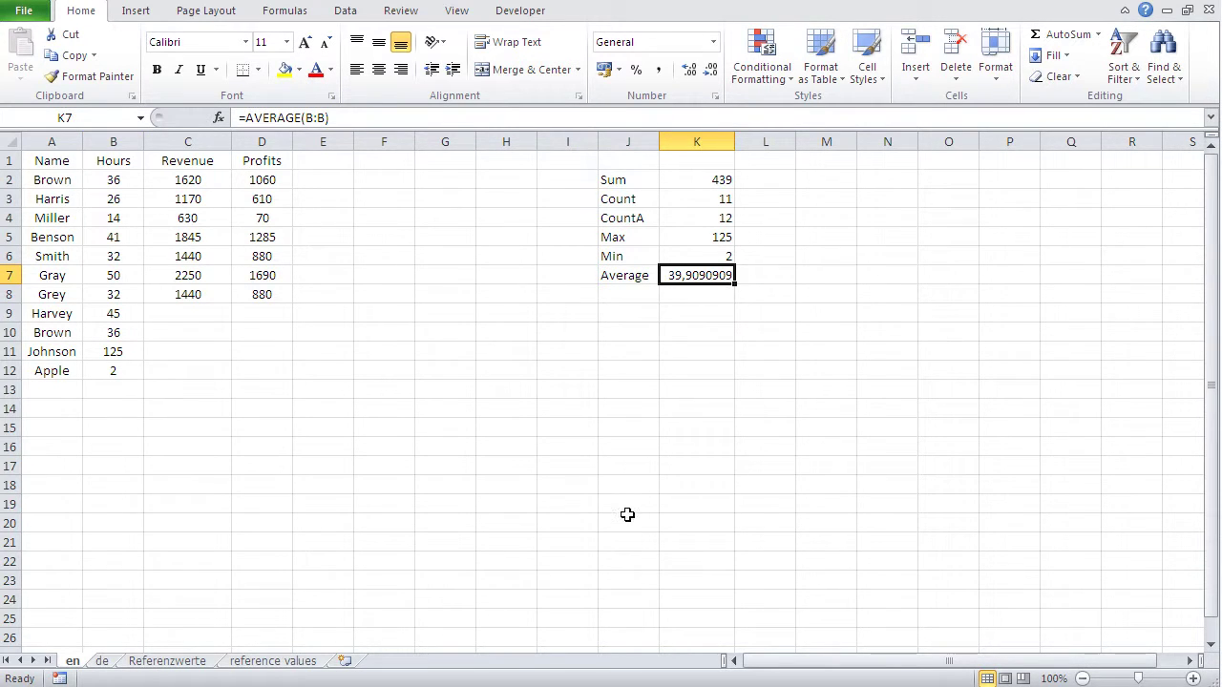
# Step: Append the entry Pear with 34 hours in row 13 of the table
pyautogui.click(49, 389)
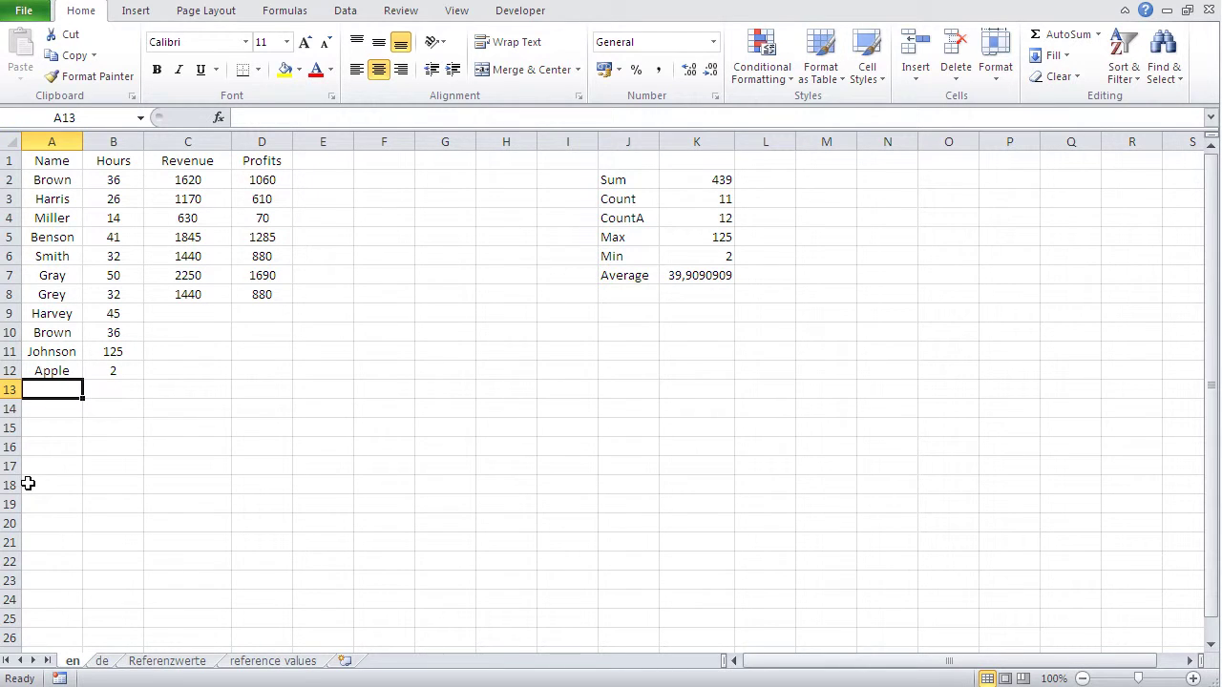
pyautogui.write('Pear')
pyautogui.press('Tab')
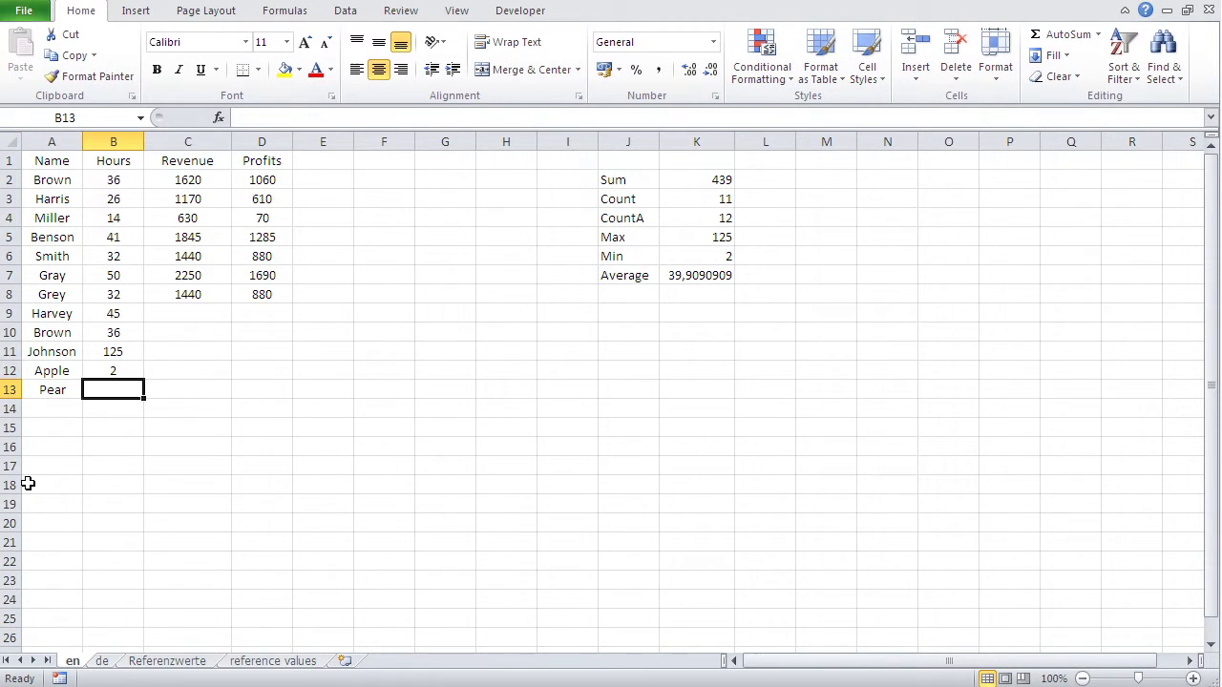
pyautogui.write('3')
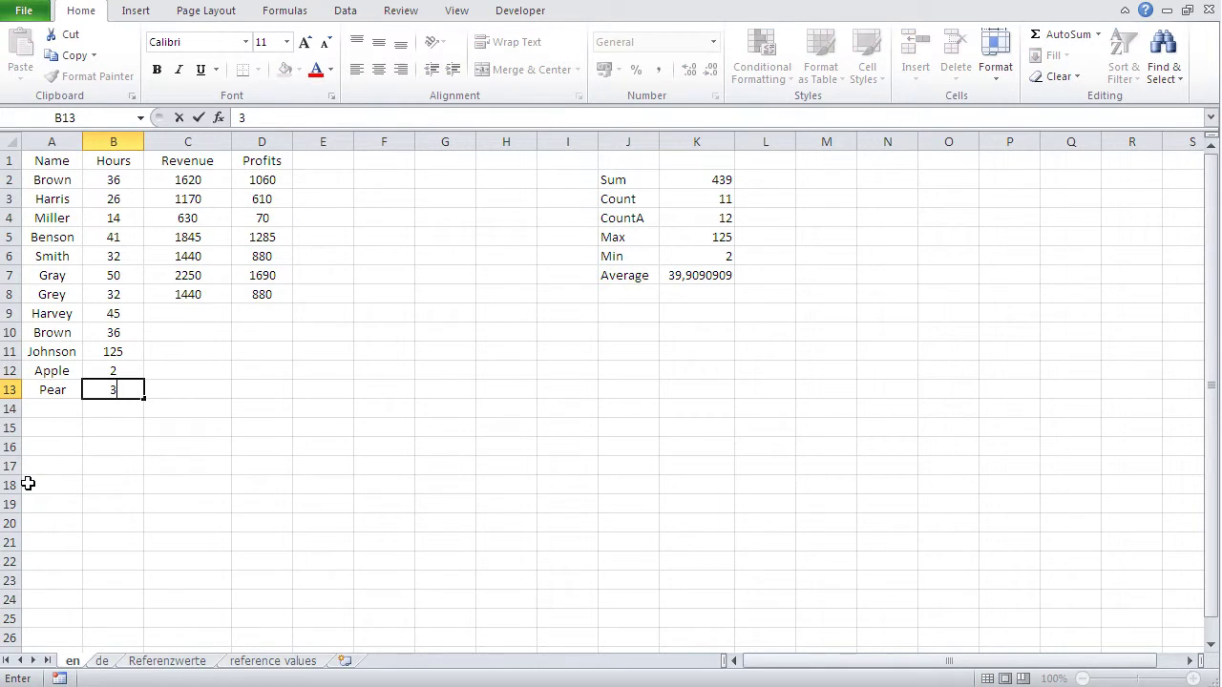
pyautogui.write('4')
pyautogui.press('Return')
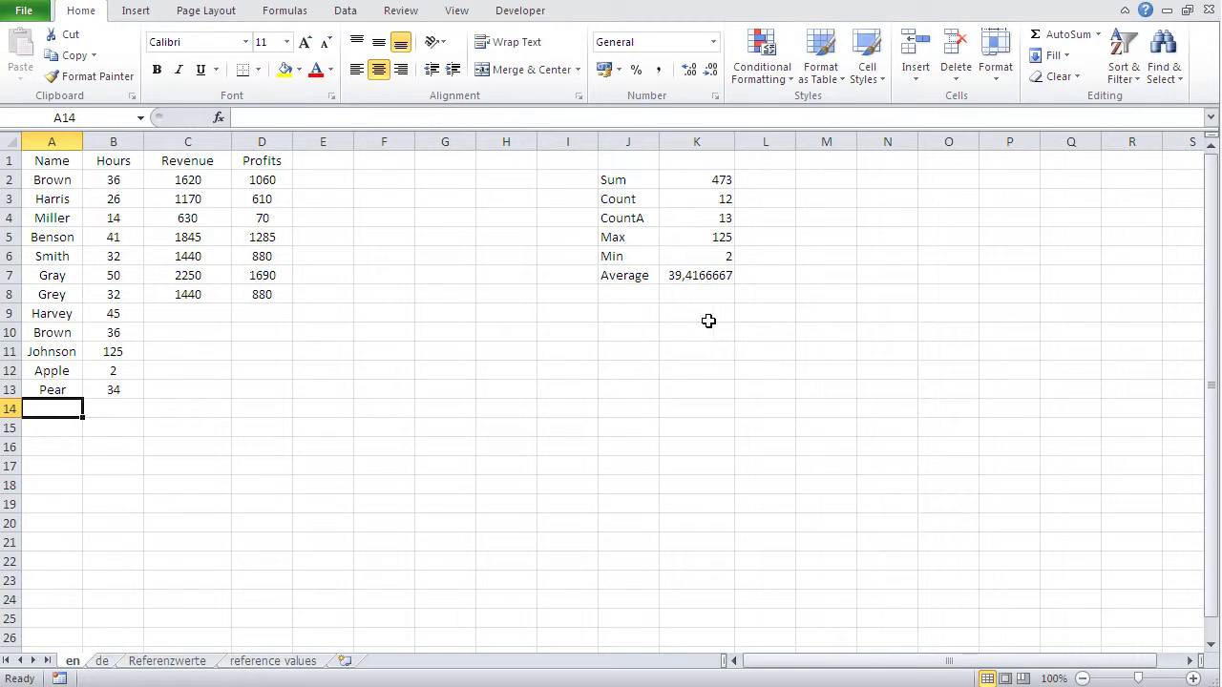
# Step: Review the whole-column formulas for Sum, Count, CountA, Max and Average in column K
pyautogui.click(694, 181)
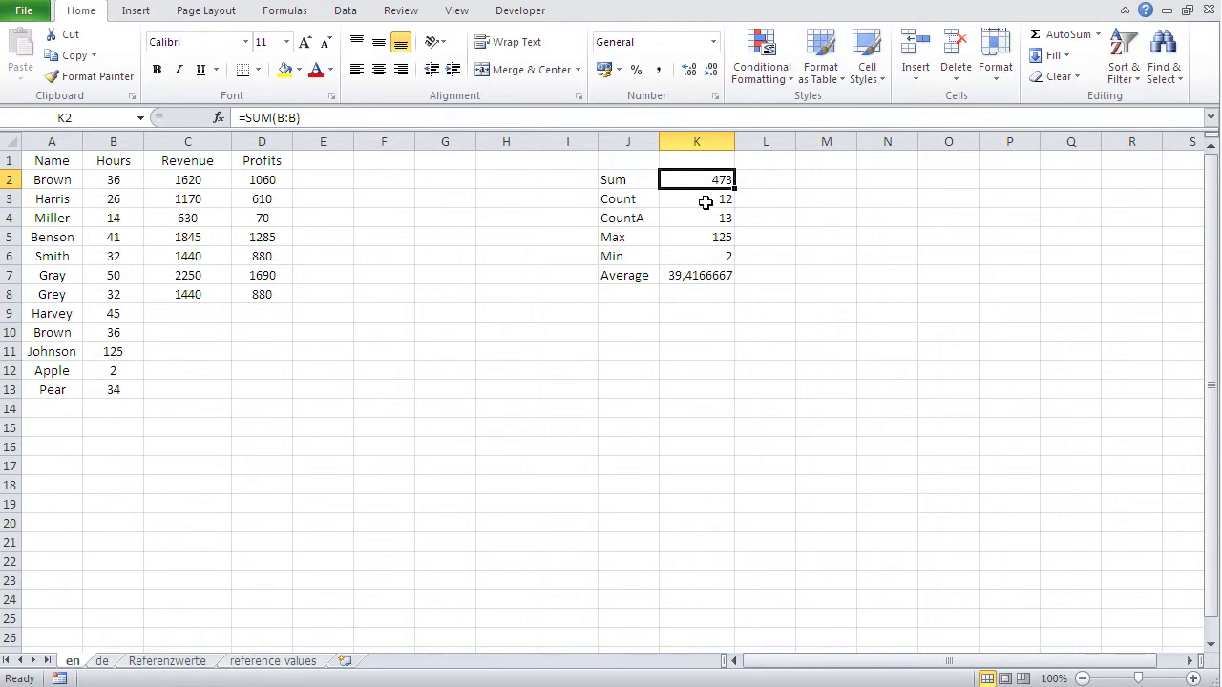
pyautogui.click(701, 202)
pyautogui.click(701, 219)
pyautogui.click(698, 238)
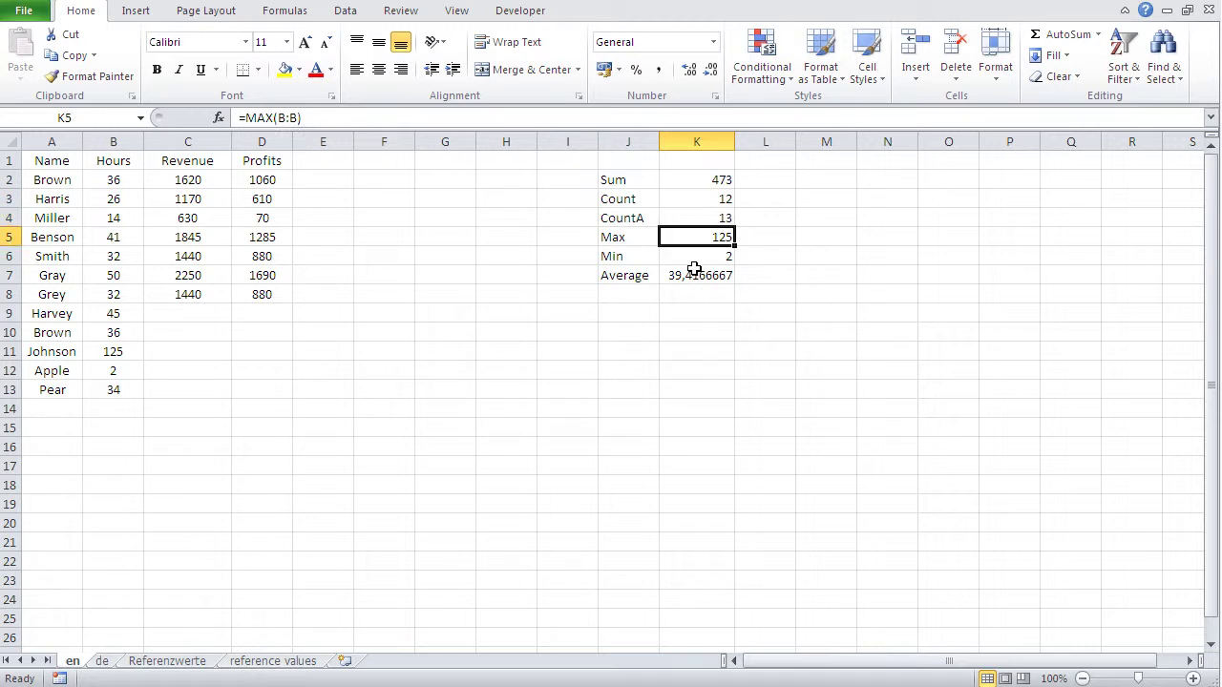
pyautogui.click(690, 275)
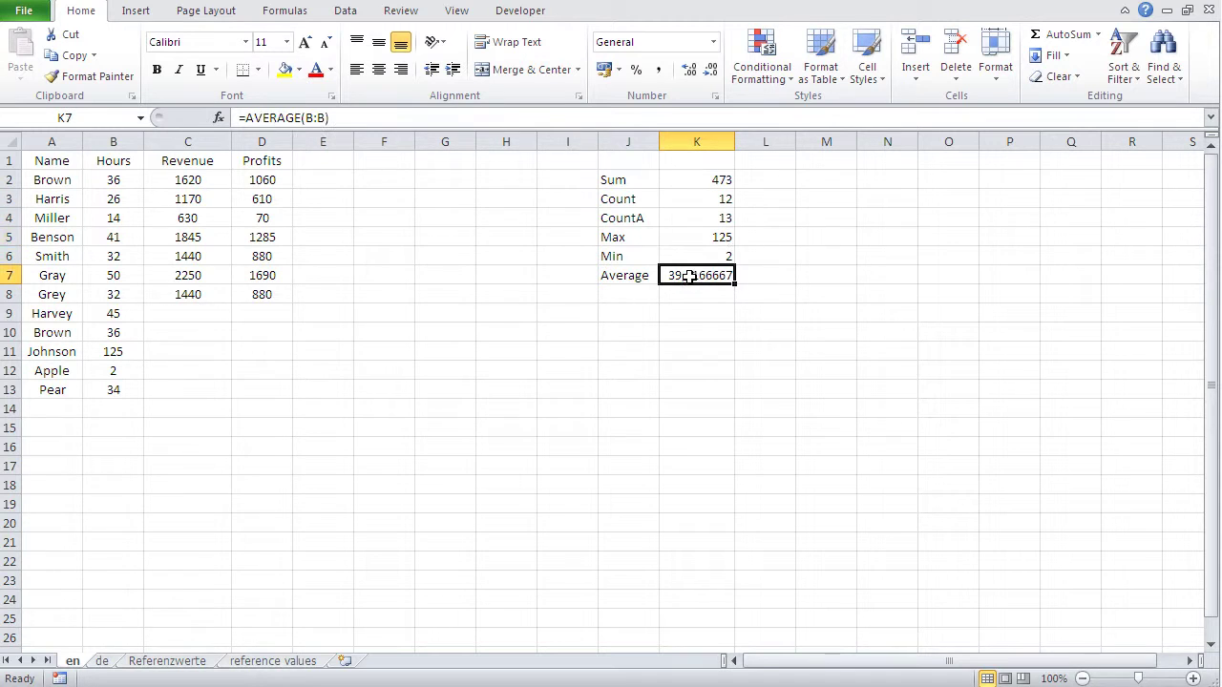
# Step: Inspect the arguments and syntax of the AVERAGE function in cell K7, including its B:B reference
pyautogui.click(219, 118)
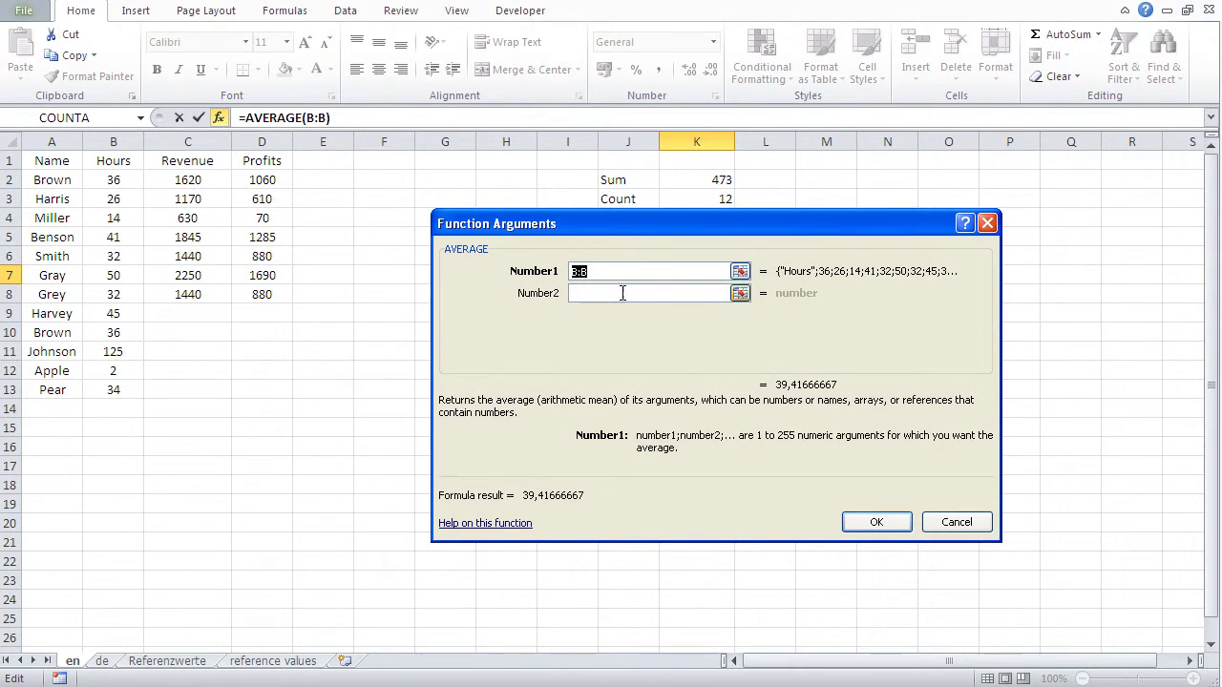
pyautogui.click(937, 523)
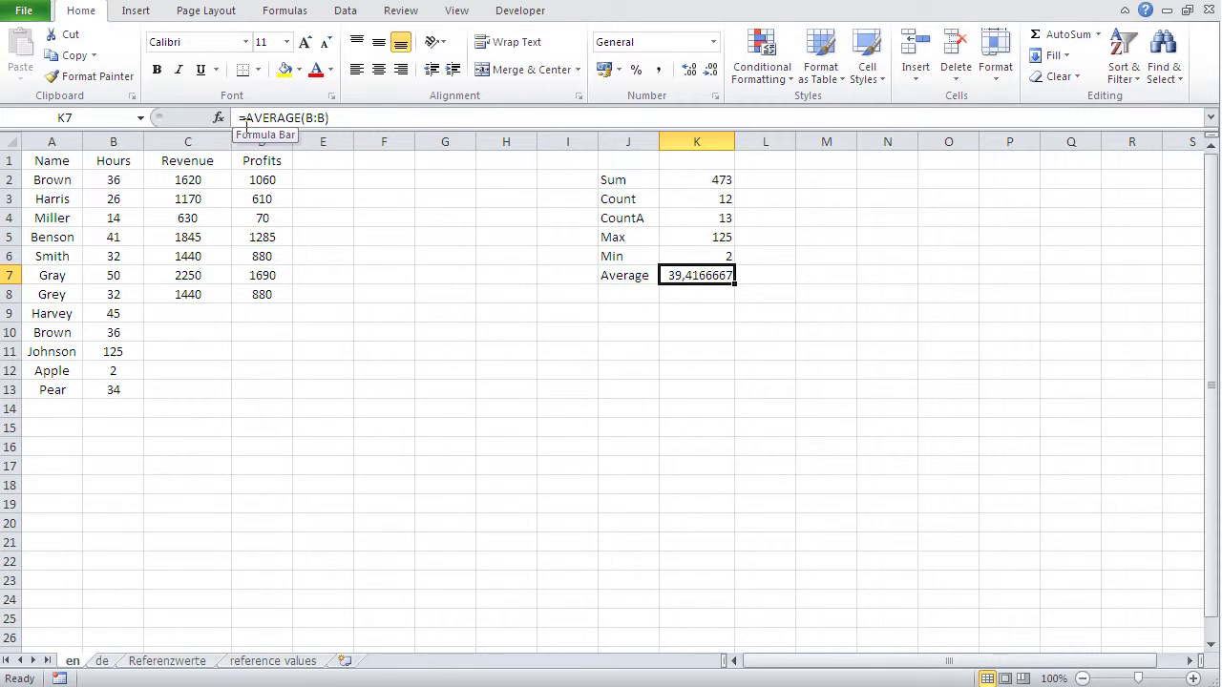
pyautogui.moveTo(298, 118); pyautogui.dragTo(246, 118)
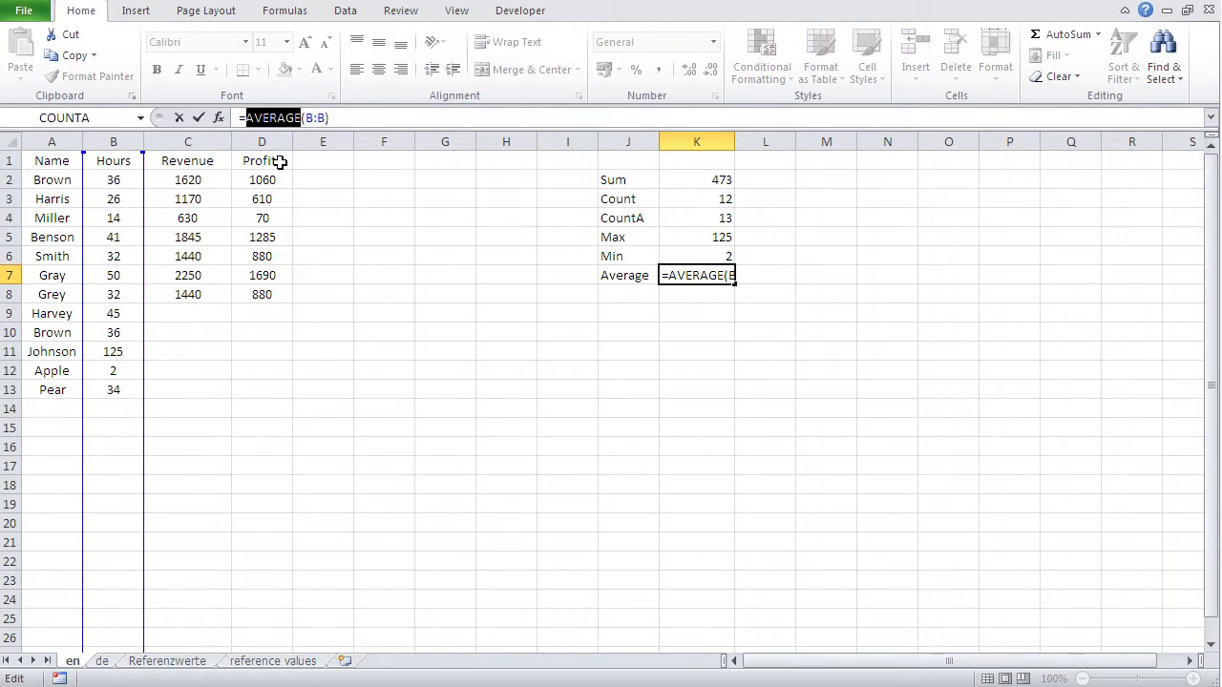
pyautogui.click(304, 117)
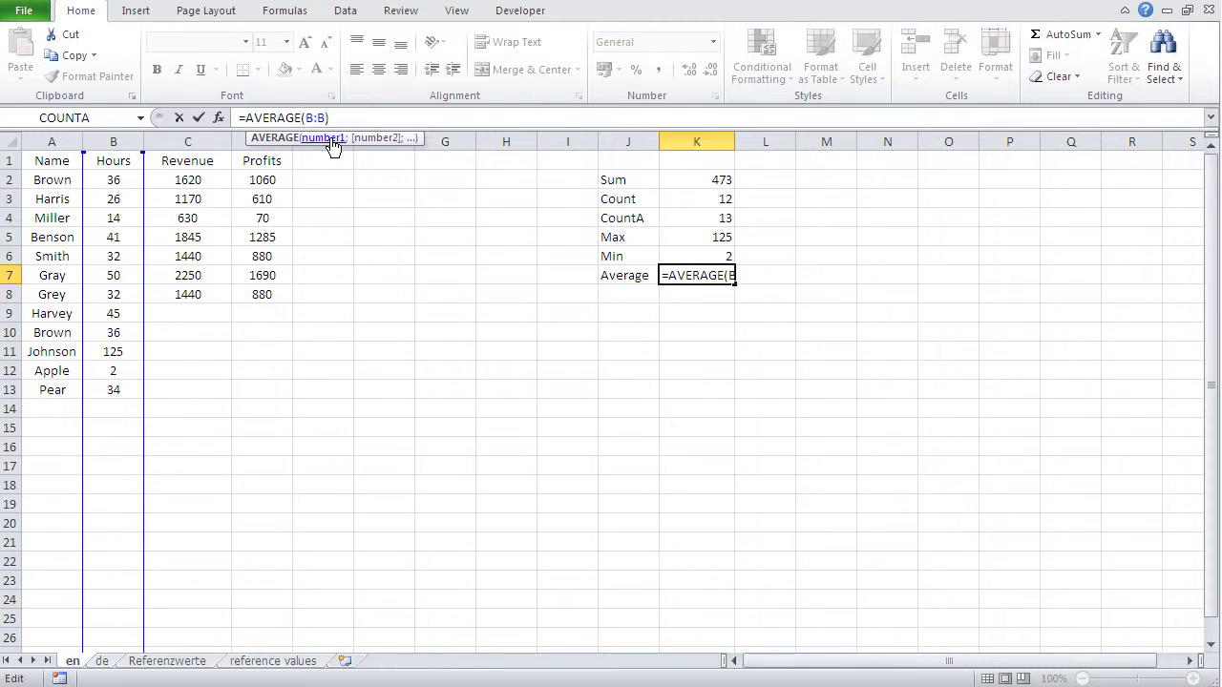
pyautogui.press('End')
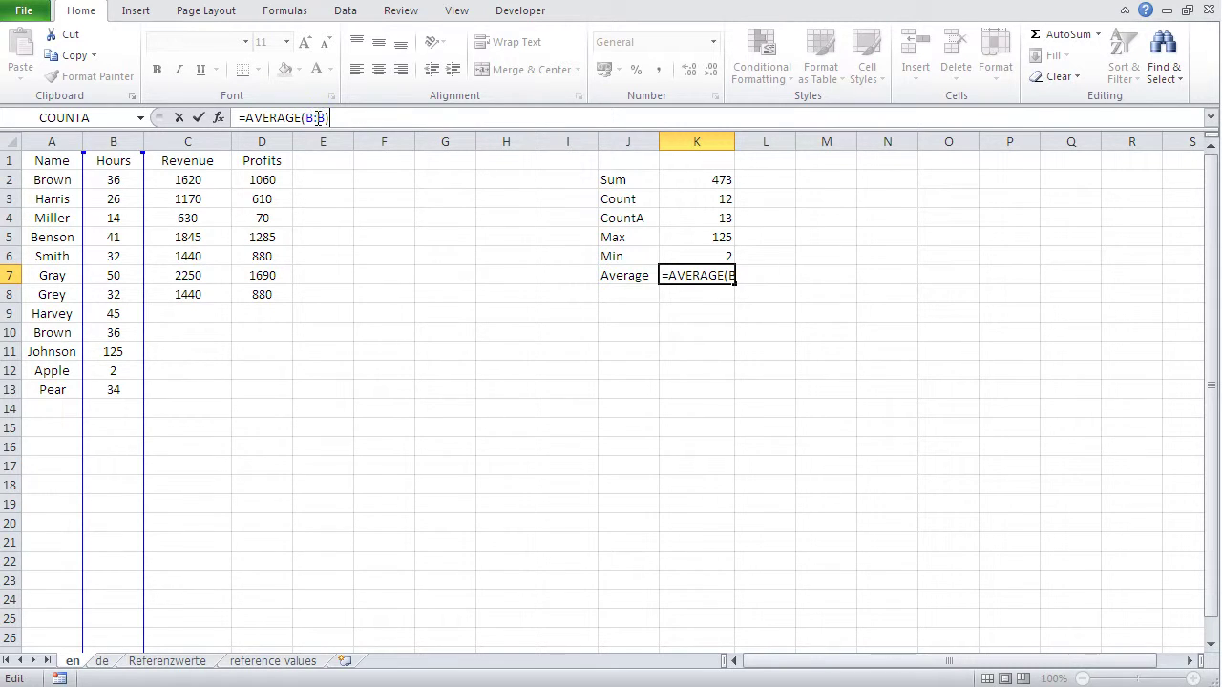
# Step: Examine the Min, Max, CountA and Count formulas in column K and the whole-column reference in the Max formula
pyautogui.click(687, 251)
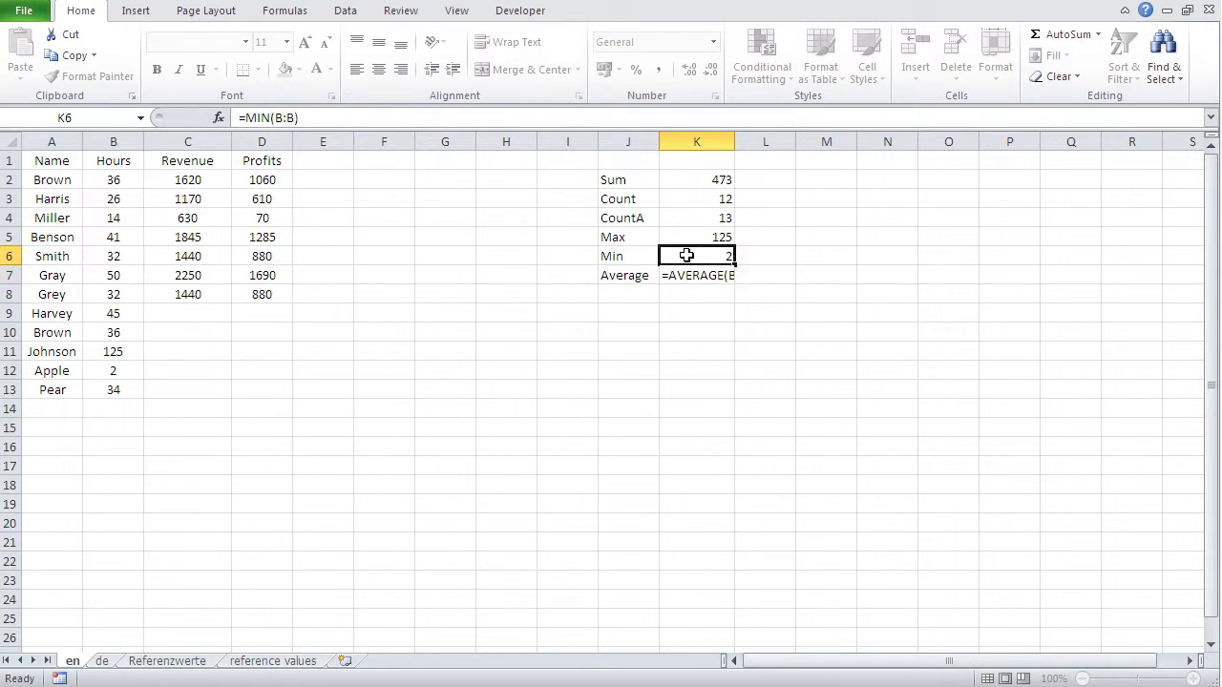
pyautogui.click(684, 237)
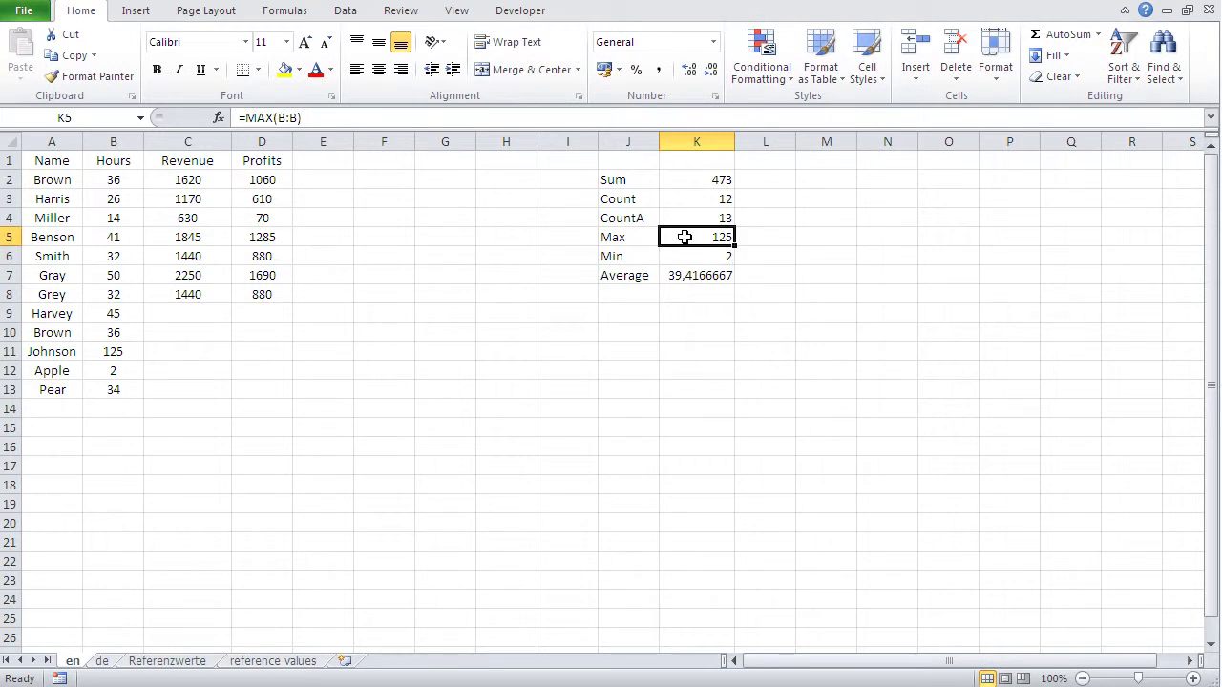
pyautogui.click(294, 117)
pyautogui.doubleClick(285, 117)
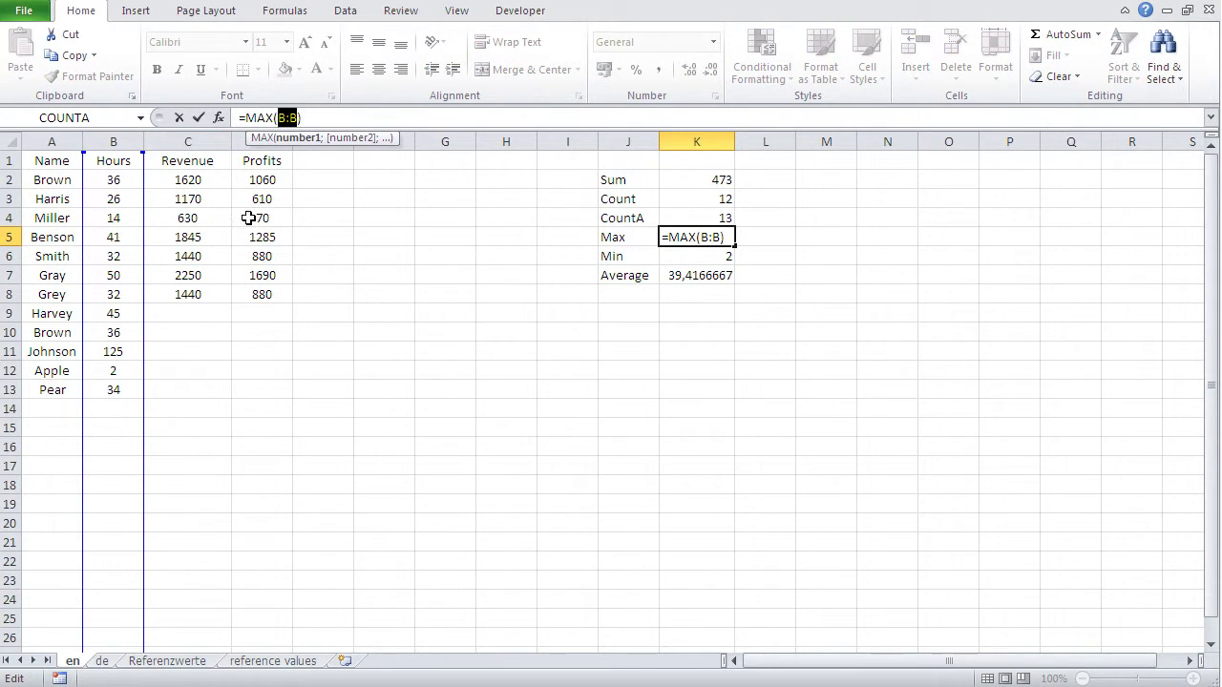
pyautogui.press('Escape')
pyautogui.click(707, 218)
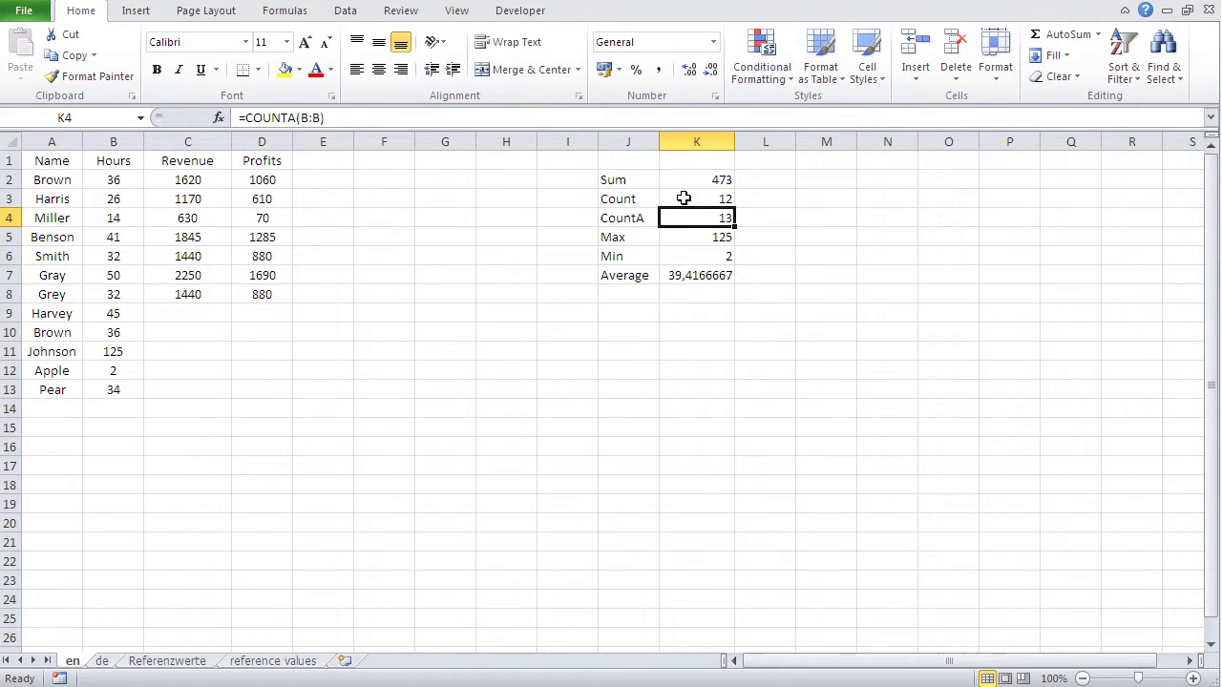
pyautogui.click(685, 198)
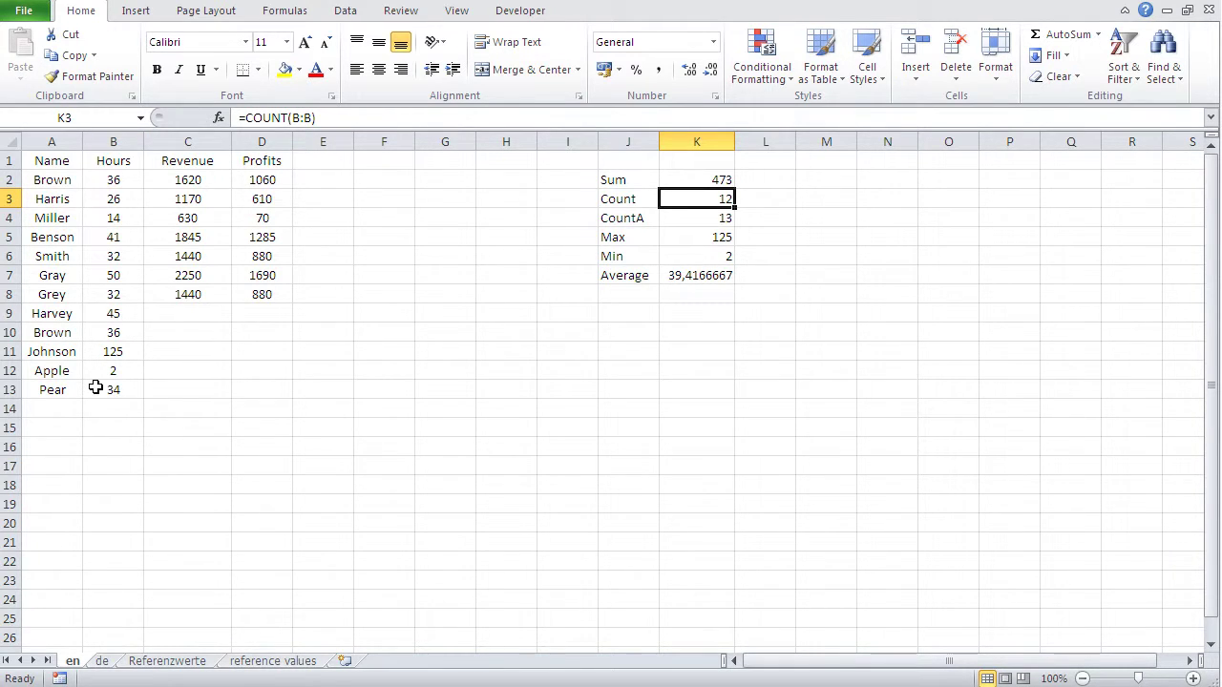
# Step: Compare the Sum formula in K2 with the hours in the range B2:B15
pyautogui.click(449, 412)
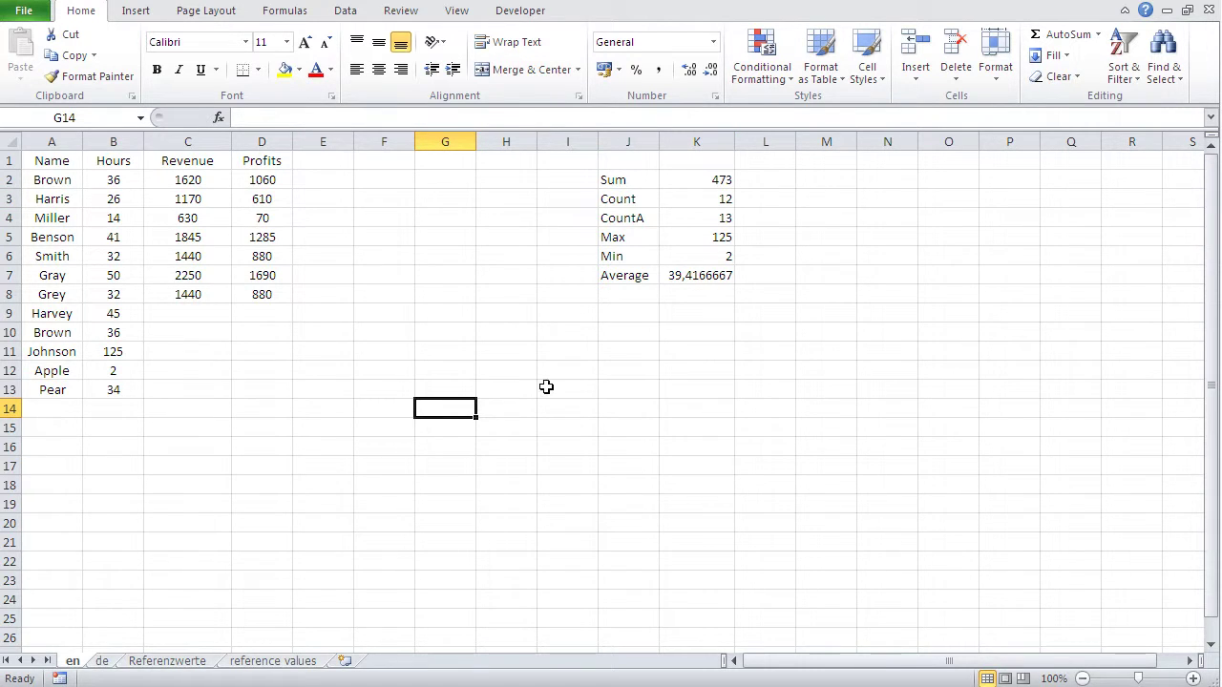
pyautogui.click(695, 186)
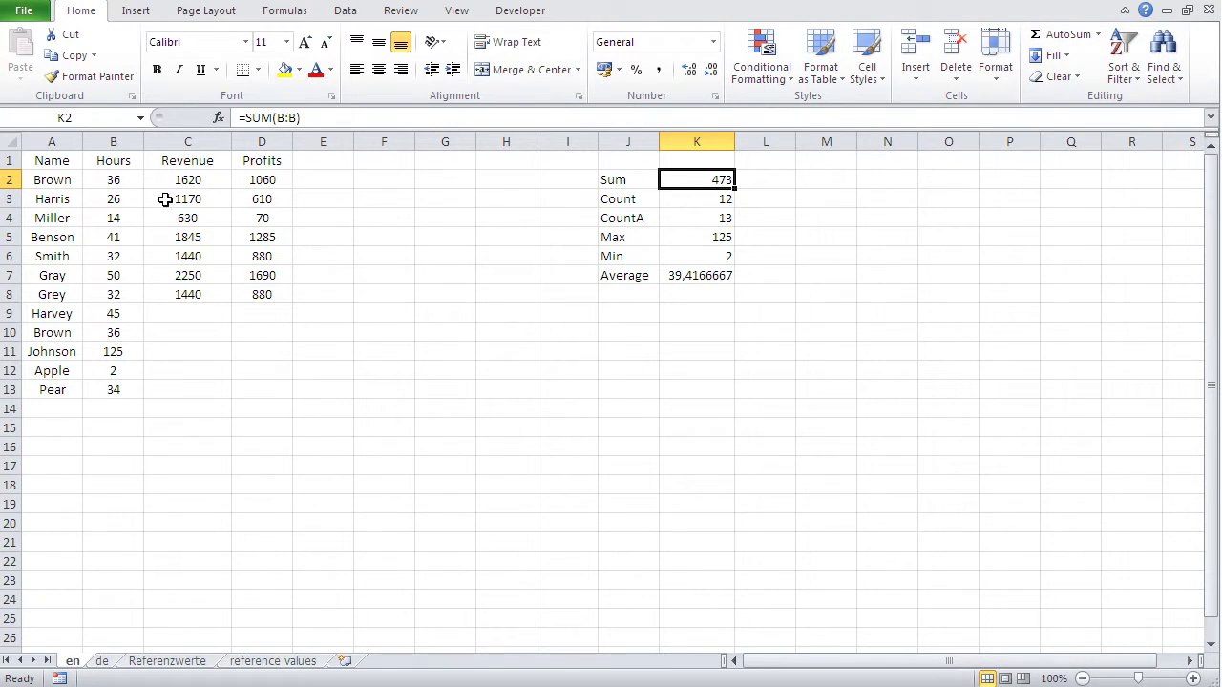
pyautogui.moveTo(108, 182); pyautogui.dragTo(101, 423)
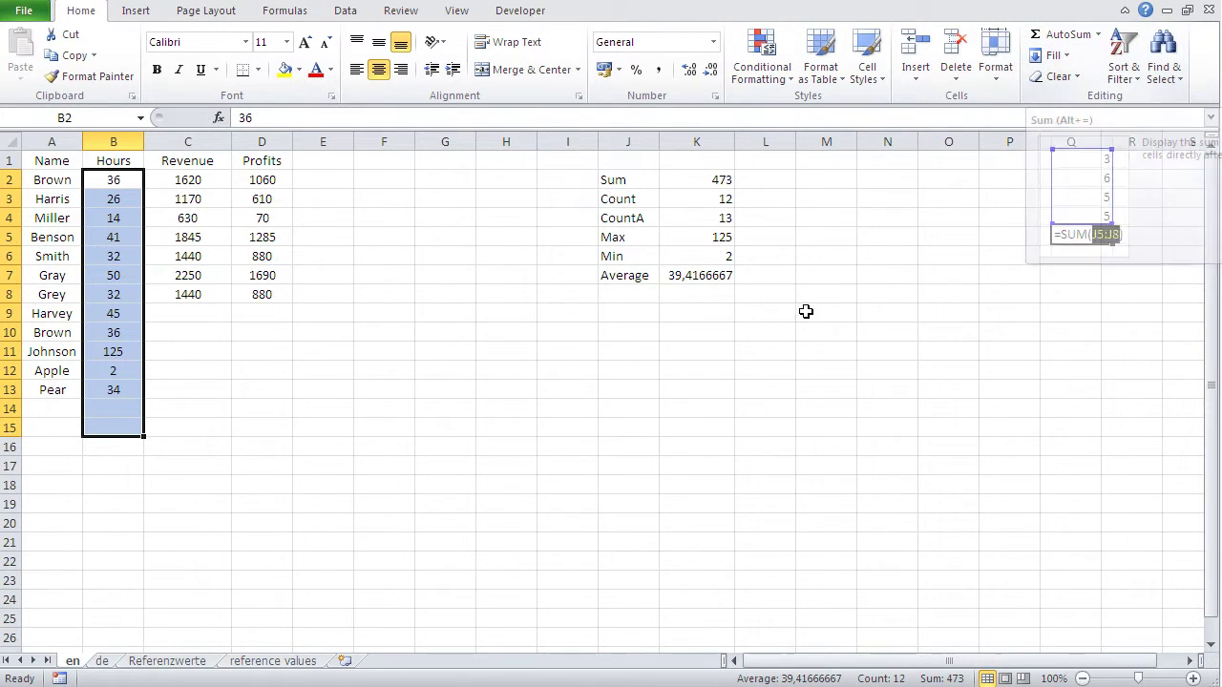
# Step: Total the whole hours column B:B in cell K11 with AutoSum, and select the CountA formula in K4
pyautogui.click(700, 355)
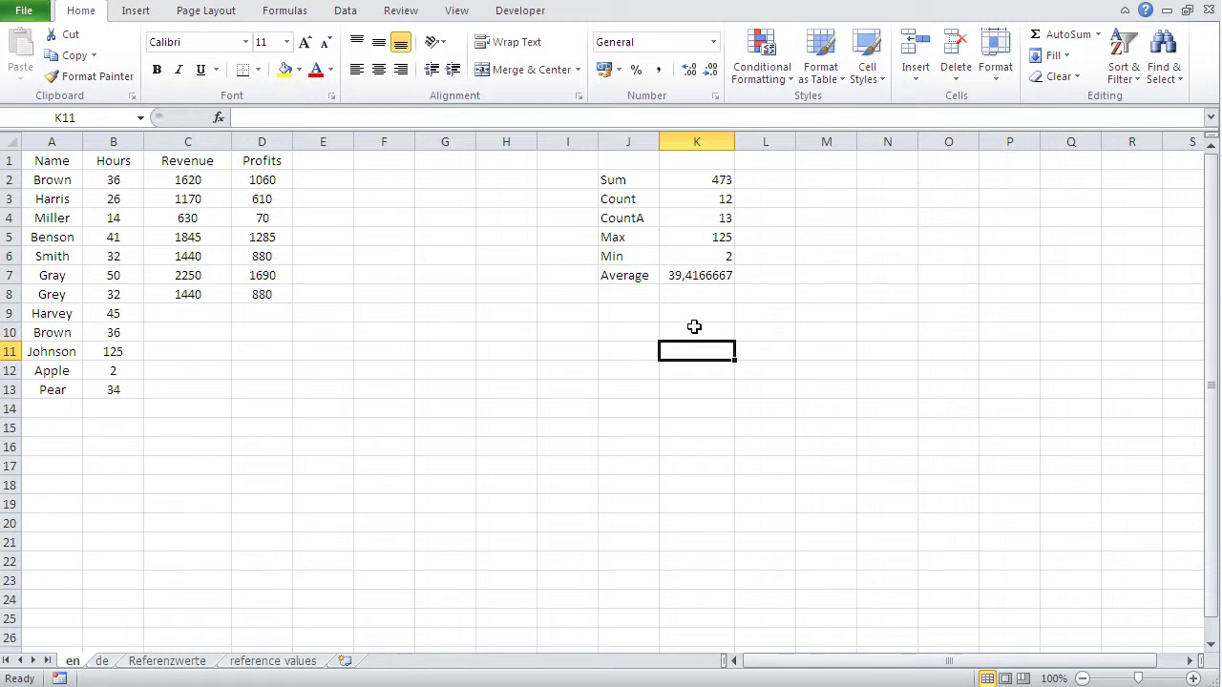
pyautogui.click(1060, 38)
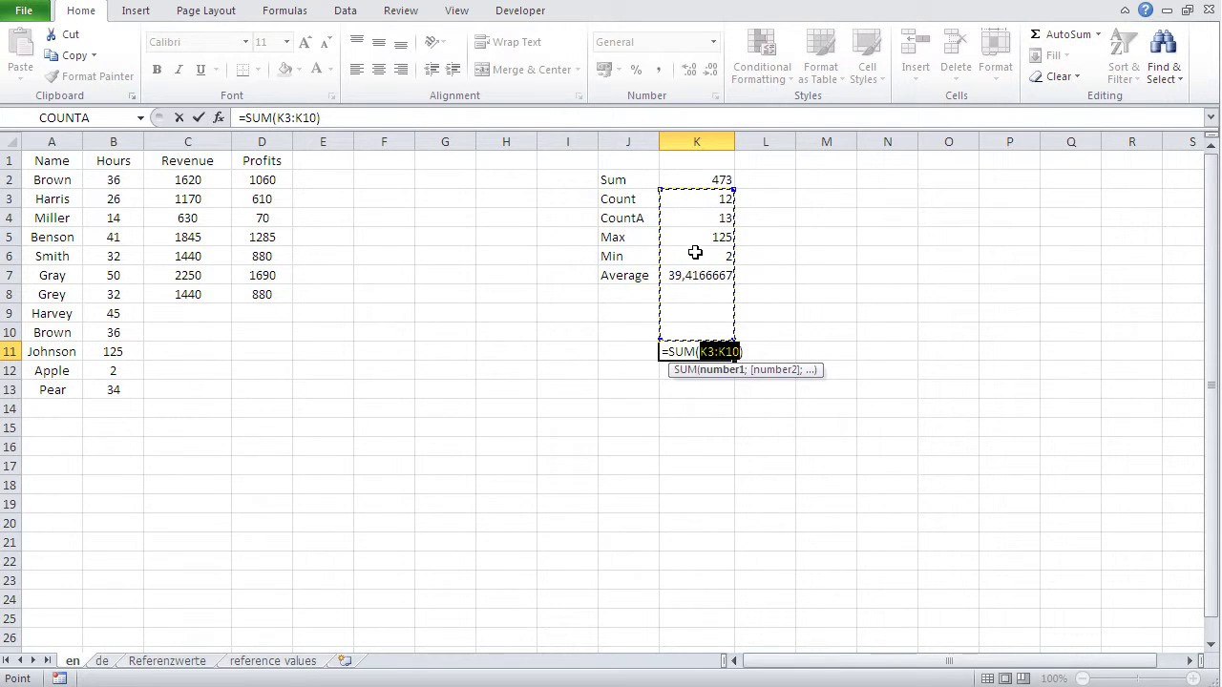
pyautogui.click(113, 141)
pyautogui.press('Return')
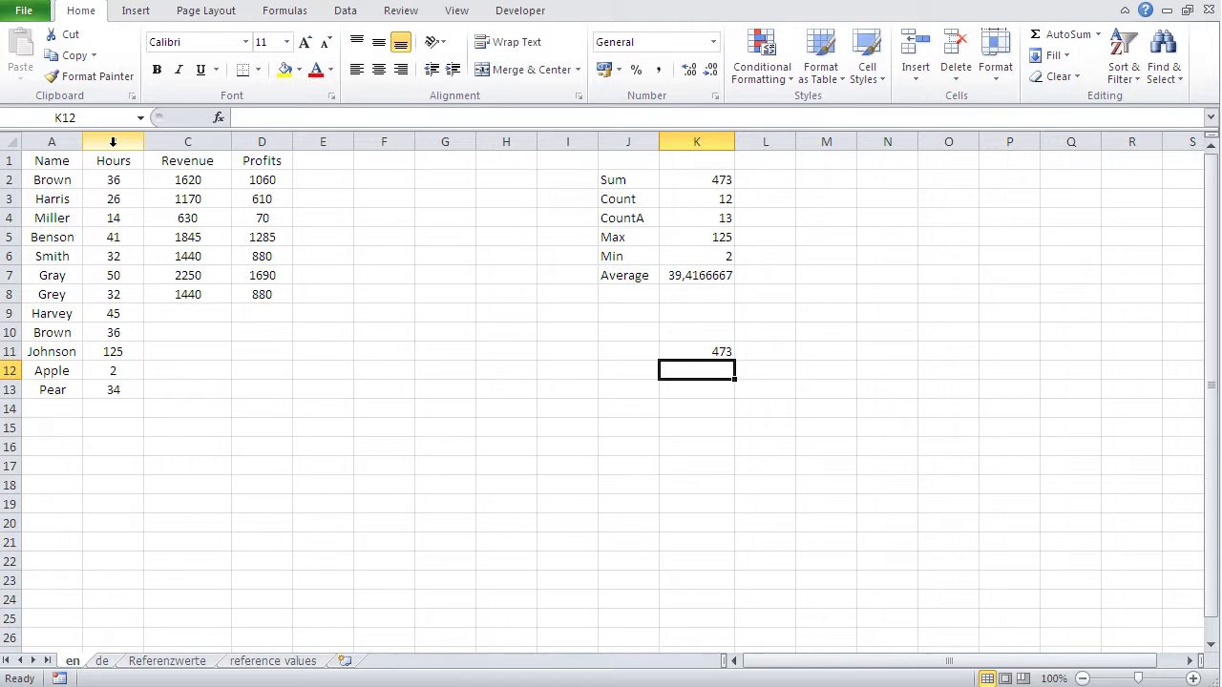
pyautogui.click(714, 220)
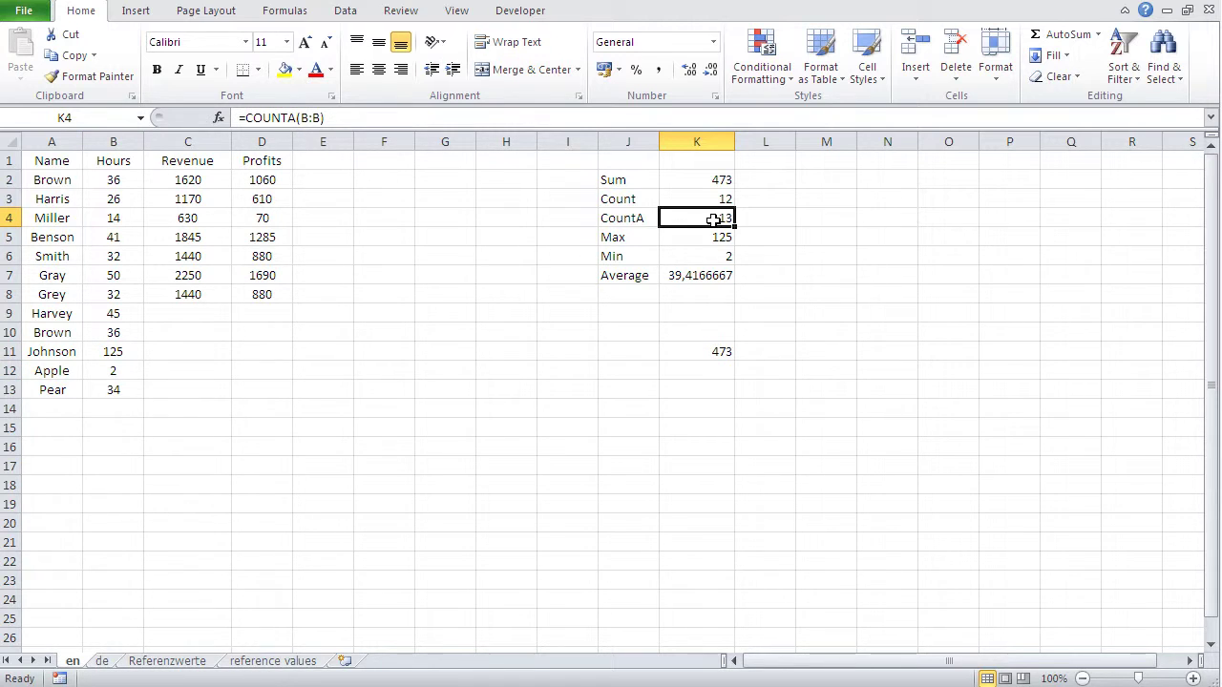